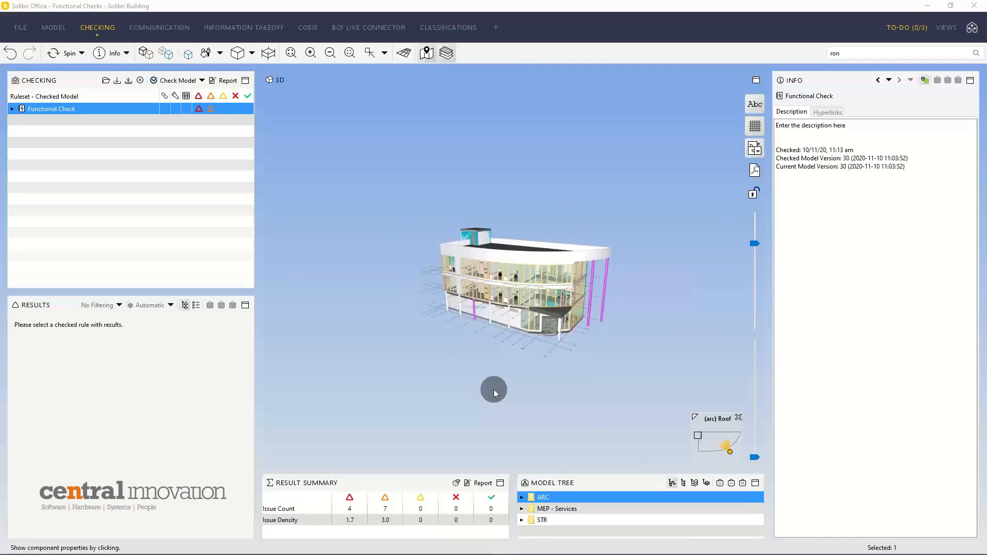
Expand the ARC category in the model tree and show only the (arc) Solibri Building model in 3D
{"action": "scroll", "coordinate": [520, 315], "scroll_direction": "up", "scroll_amount": 5}
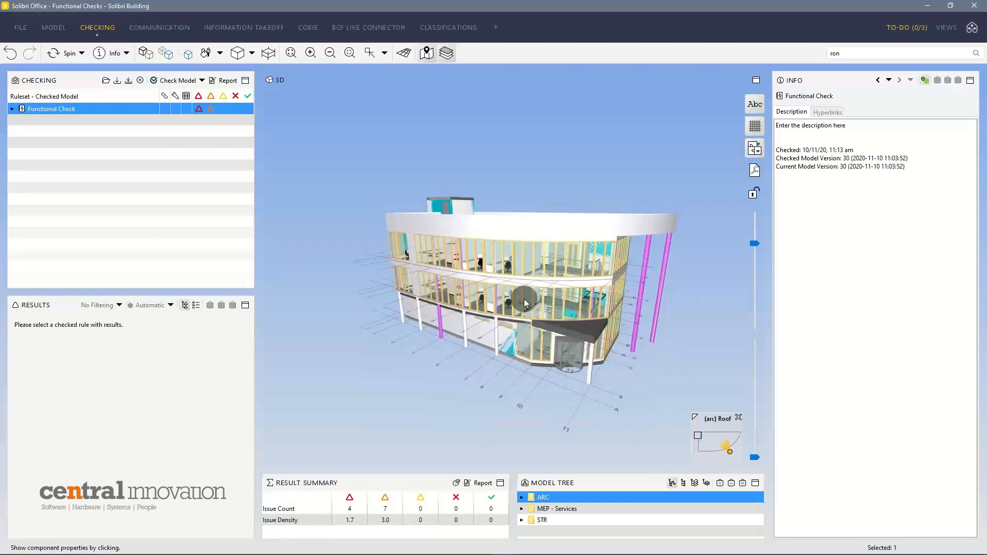
{"action": "mouse_move", "coordinate": [529, 286]}
{"action": "left_mouse_down"}
{"action": "mouse_move", "coordinate": [520, 321]}
{"action": "mouse_move", "coordinate": [586, 315]}
{"action": "mouse_move", "coordinate": [575, 329]}
{"action": "mouse_move", "coordinate": [525, 329]}
{"action": "mouse_move", "coordinate": [537, 308]}
{"action": "mouse_move", "coordinate": [515, 313]}
{"action": "mouse_move", "coordinate": [524, 318]}
{"action": "mouse_move", "coordinate": [516, 288]}
{"action": "left_mouse_up"}
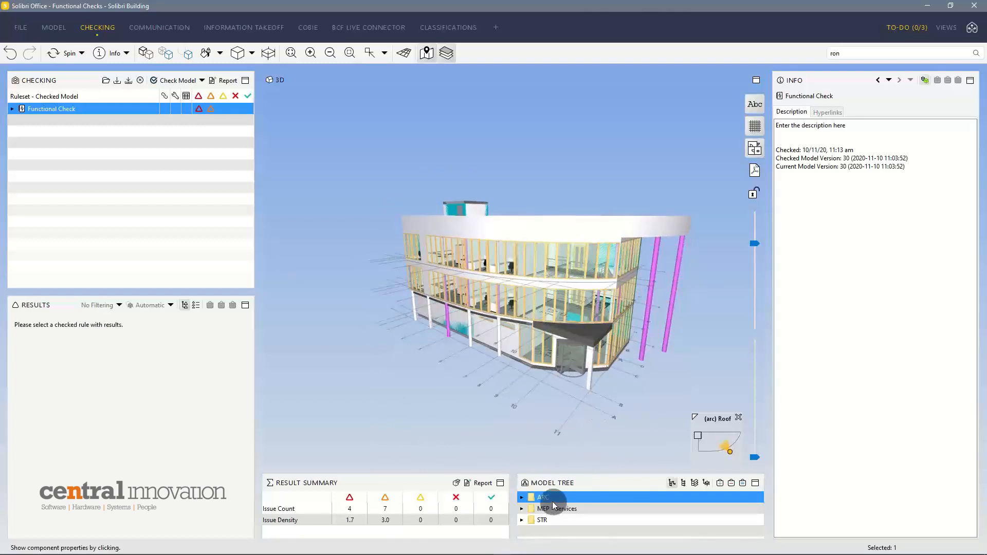
{"action": "left_click", "coordinate": [522, 497]}
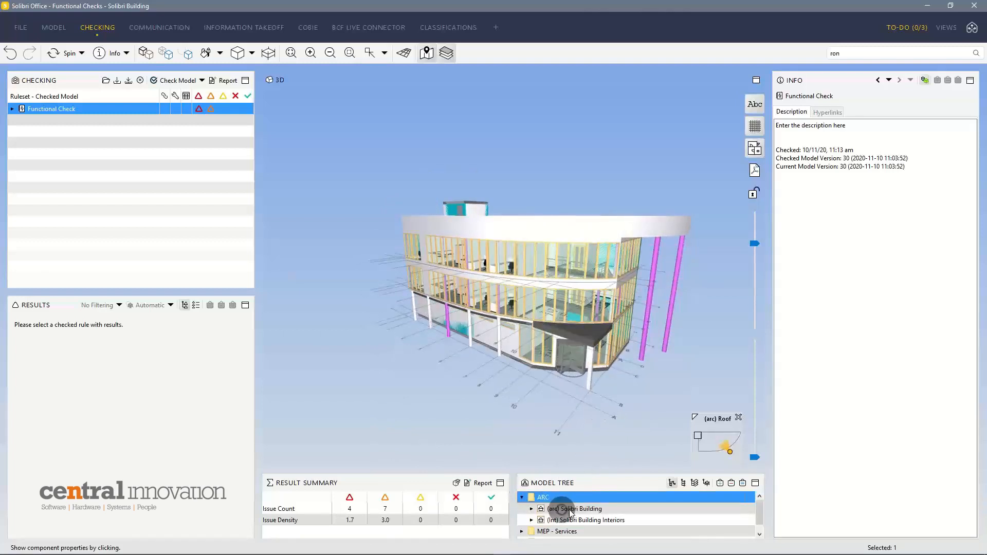
{"action": "left_click", "coordinate": [570, 509]}
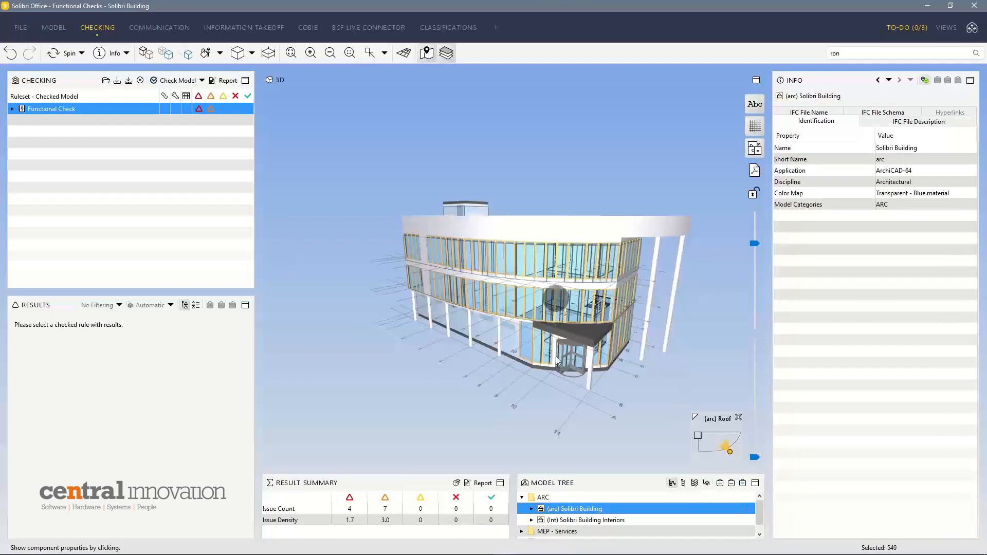
Isolate the (Int) Solibri Building Interiors model in 3D and inspect its furniture up close
{"action": "left_click", "coordinate": [576, 519]}
{"action": "left_click", "coordinate": [742, 483]}
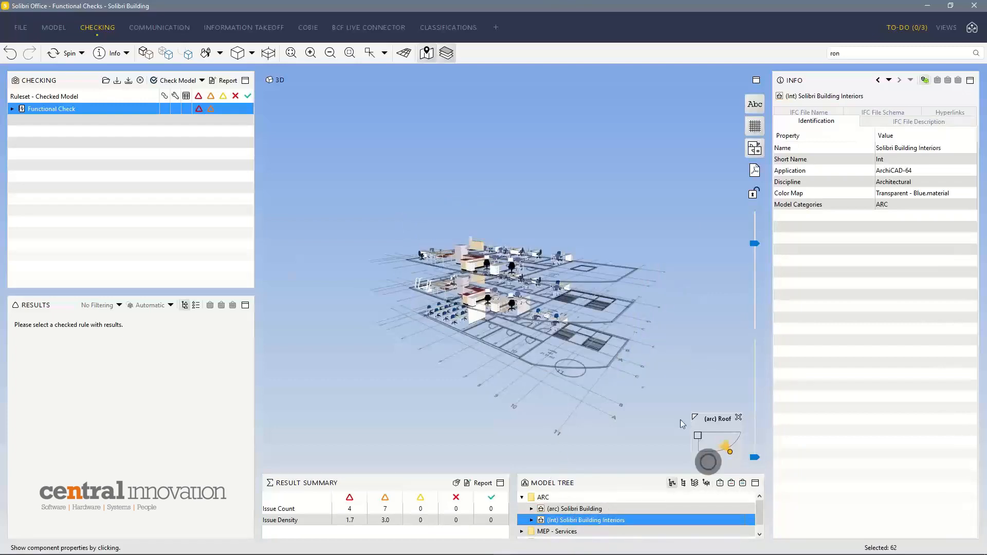
{"action": "scroll", "coordinate": [458, 256], "scroll_direction": "up", "scroll_amount": 10}
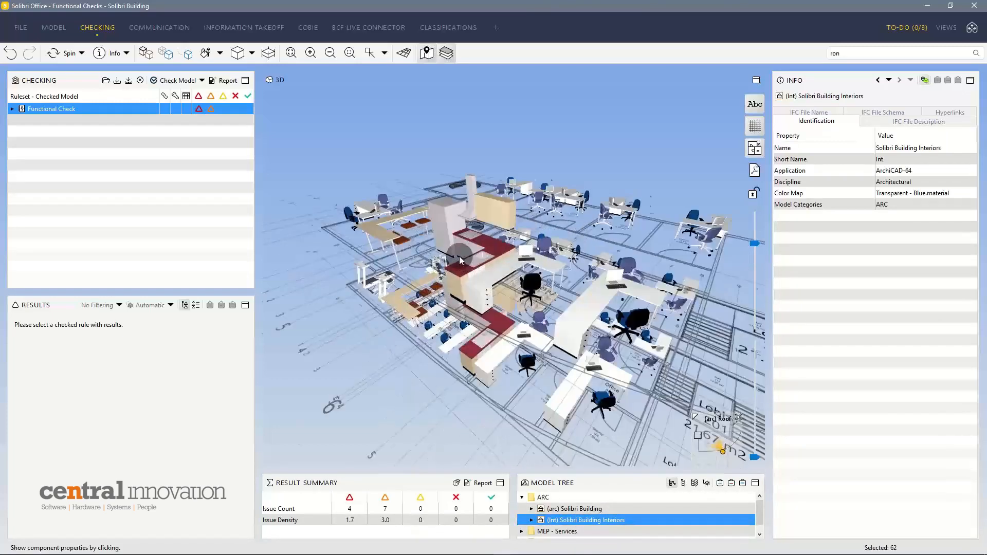
{"action": "scroll", "coordinate": [514, 259], "scroll_direction": "down", "scroll_amount": 10}
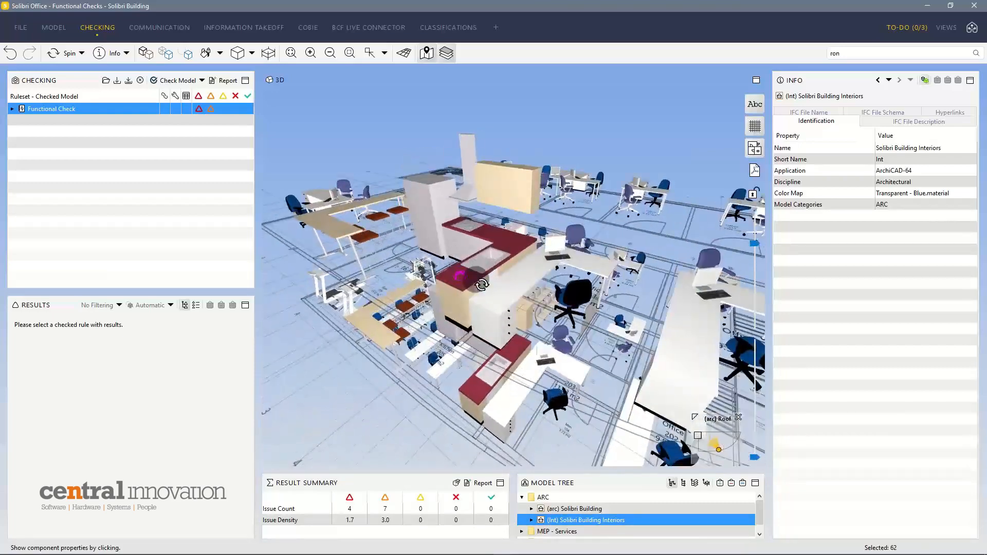
{"action": "scroll", "coordinate": [519, 270], "scroll_direction": "down", "scroll_amount": 4}
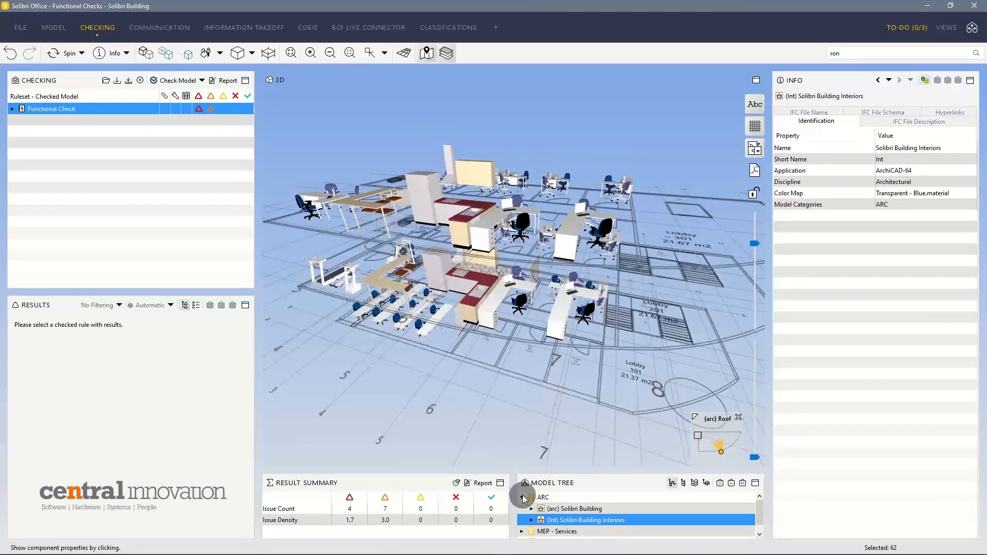
Collapse the ARC category and show only the MEP - Services models in 3D
{"action": "left_click", "coordinate": [522, 498]}
{"action": "left_click", "coordinate": [572, 508]}
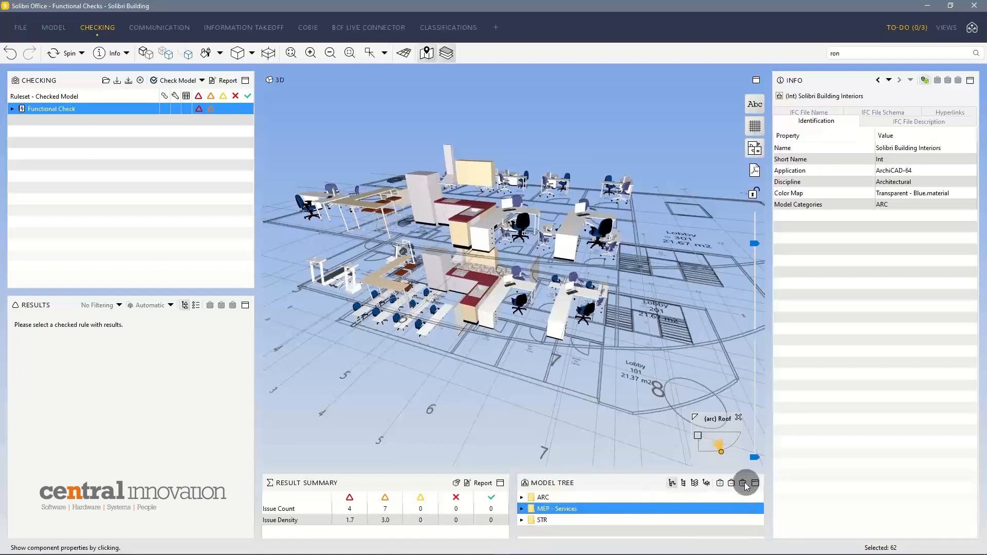
{"action": "left_click", "coordinate": [743, 483]}
{"action": "left_click_drag", "start_coordinate": [593, 303], "coordinate": [541, 278]}
Expand MEP - Services and isolate the (Ele) Solibri Building Electrical Fittings model in 3D
{"action": "left_click", "coordinate": [521, 508]}
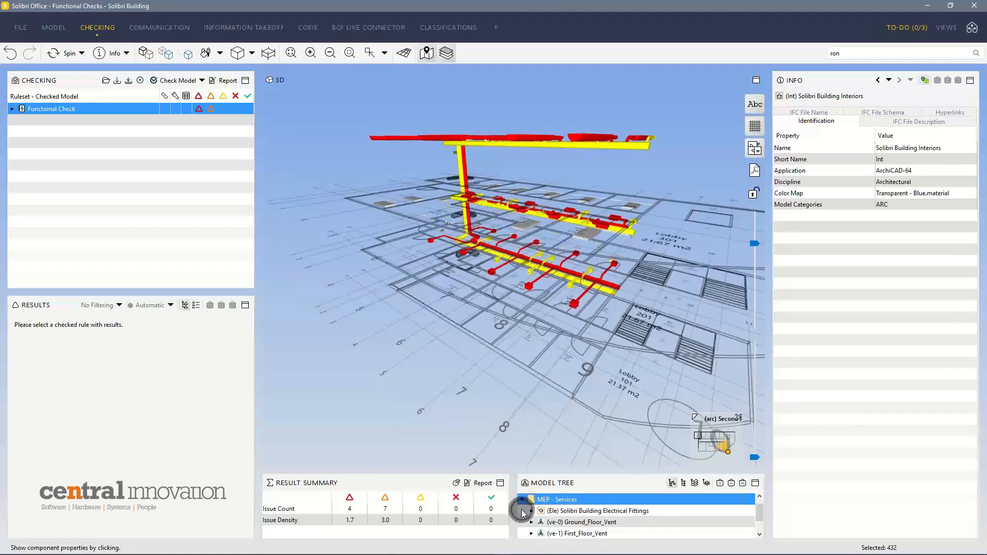
{"action": "left_click", "coordinate": [572, 511]}
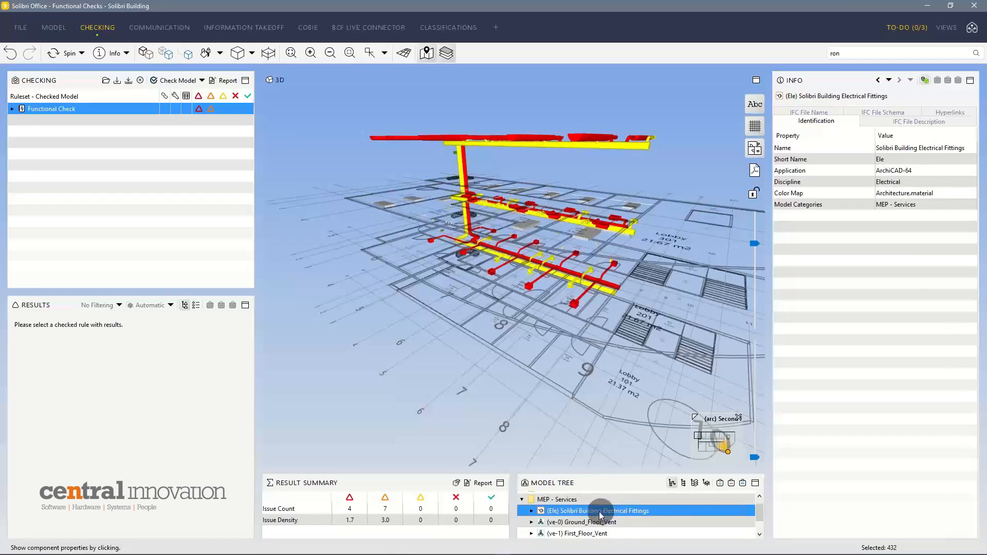
{"action": "mouse_move", "coordinate": [581, 300]}
{"action": "left_mouse_down"}
{"action": "mouse_move", "coordinate": [563, 260]}
{"action": "mouse_move", "coordinate": [564, 299]}
{"action": "left_mouse_up"}
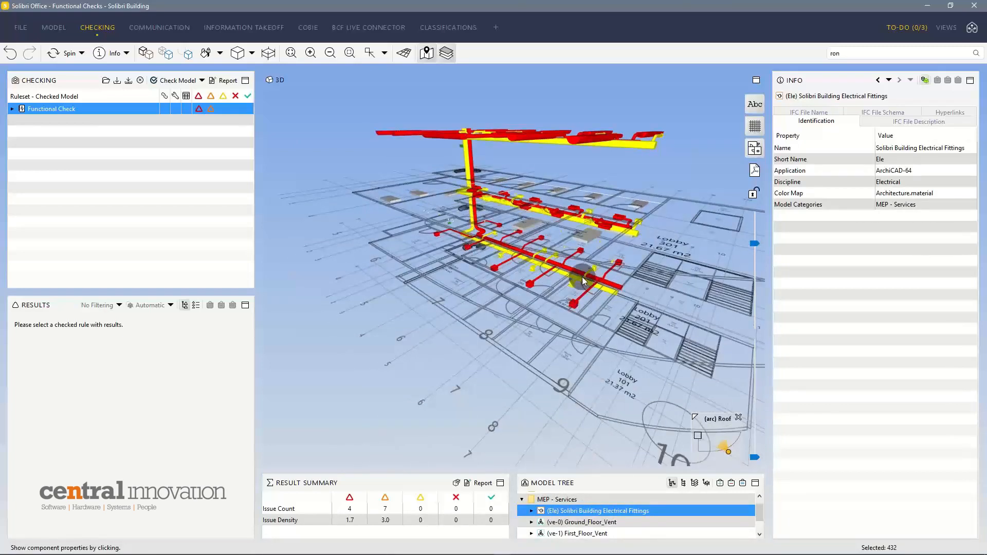
{"action": "scroll", "coordinate": [591, 285], "scroll_direction": "up", "scroll_amount": 5}
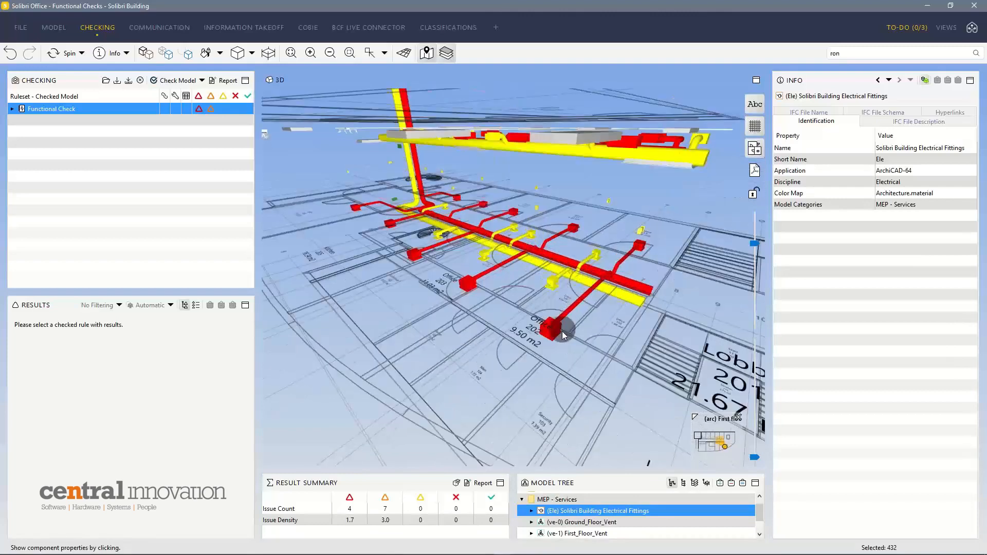
{"action": "scroll", "coordinate": [590, 529], "scroll_direction": "down", "scroll_amount": 1}
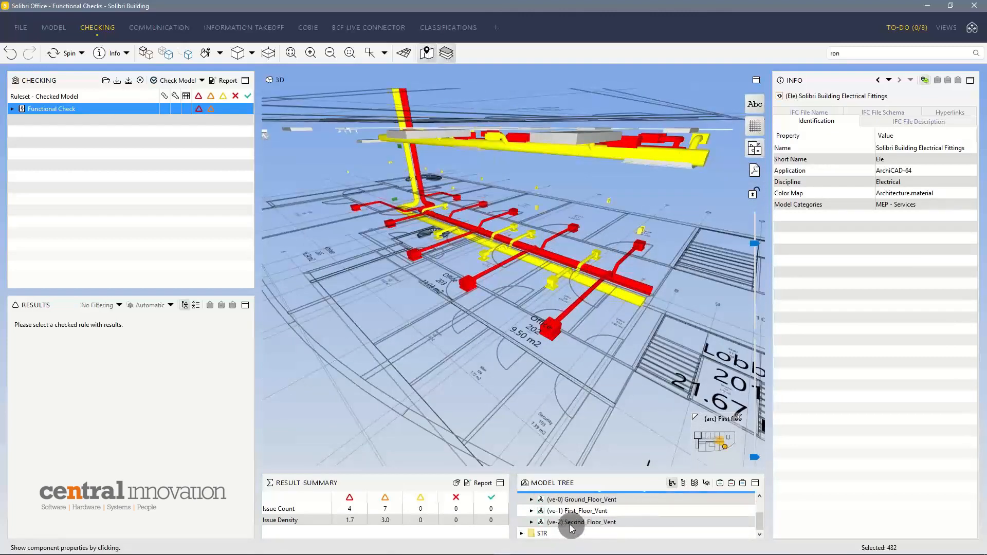
{"action": "scroll", "coordinate": [544, 524], "scroll_direction": "up", "scroll_amount": 2}
{"action": "left_click", "coordinate": [541, 521]}
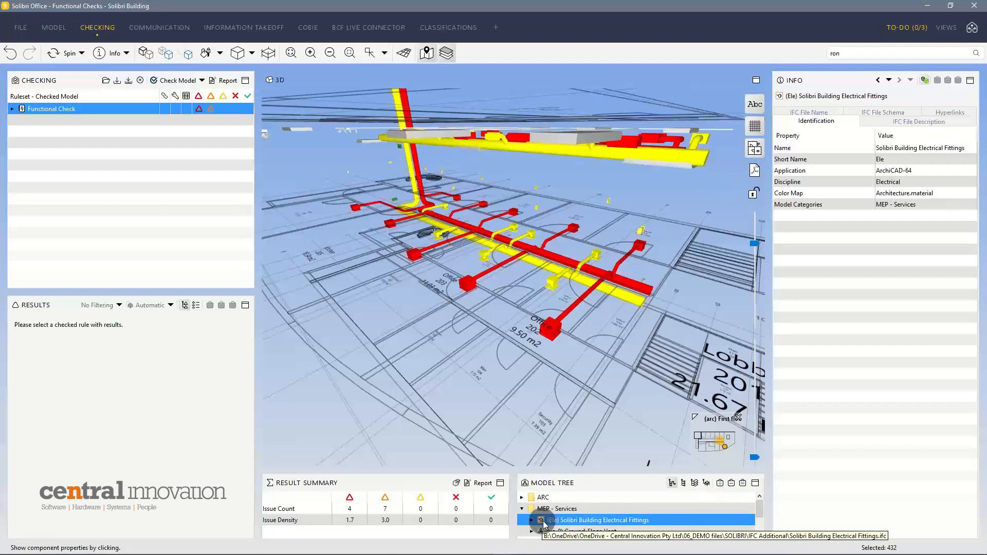
{"action": "left_click", "coordinate": [743, 483]}
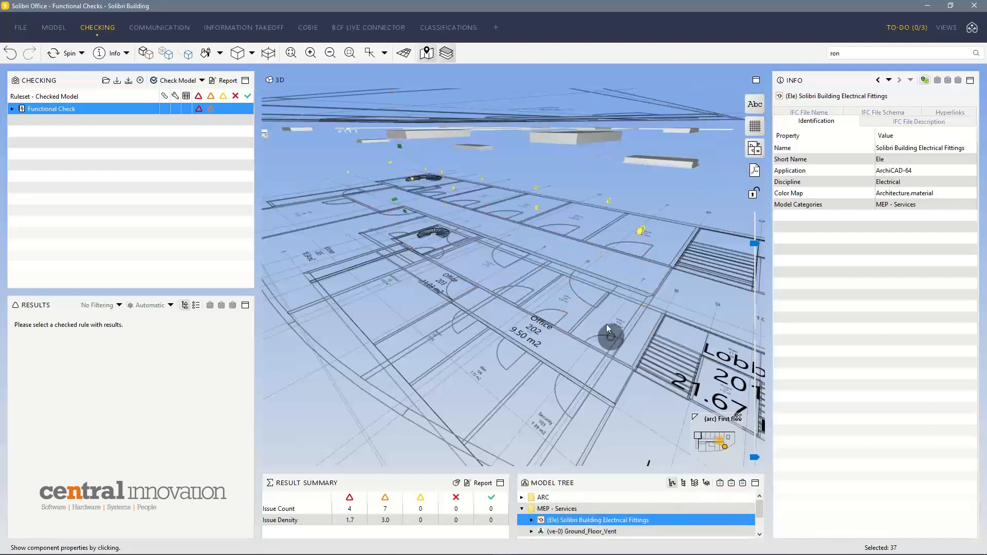
Select an electrical switch near the first-floor offices to view its properties and examine it up close
{"action": "left_click_drag", "start_coordinate": [652, 235], "coordinate": [671, 211]}
{"action": "left_click", "coordinate": [665, 217]}
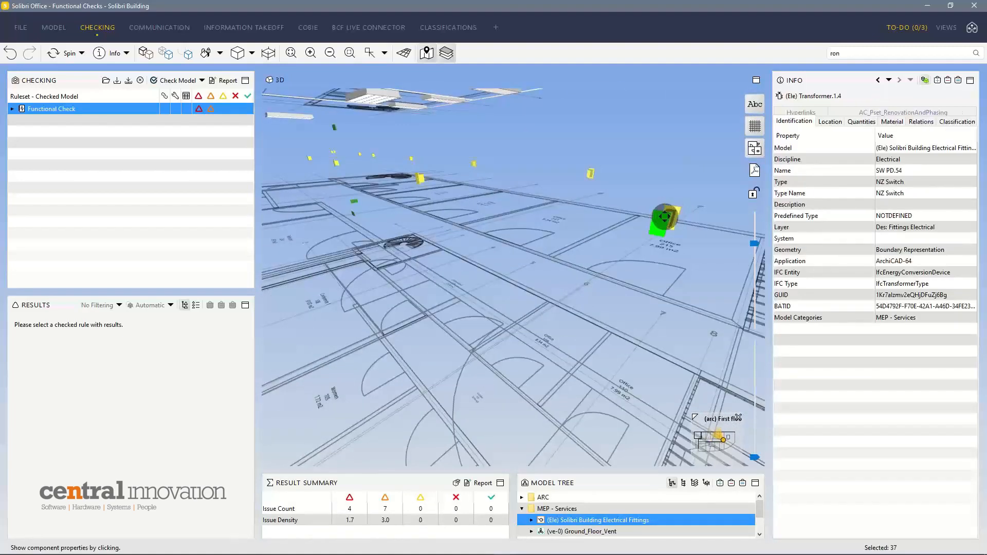
{"action": "middle_click_drag", "start_coordinate": [665, 217], "coordinate": [625, 229]}
{"action": "left_click_drag", "start_coordinate": [499, 282], "coordinate": [496, 306]}
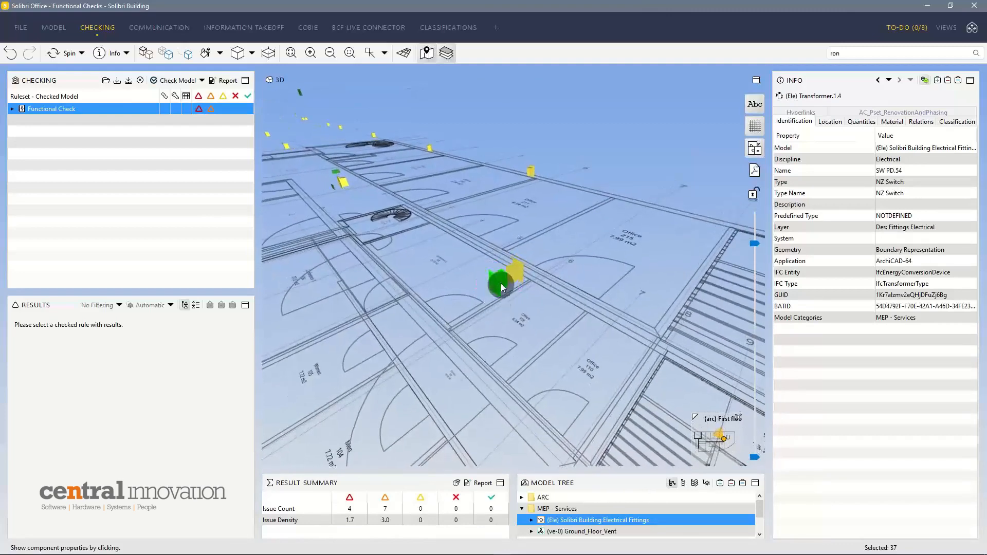
{"action": "mouse_move", "coordinate": [499, 282]}
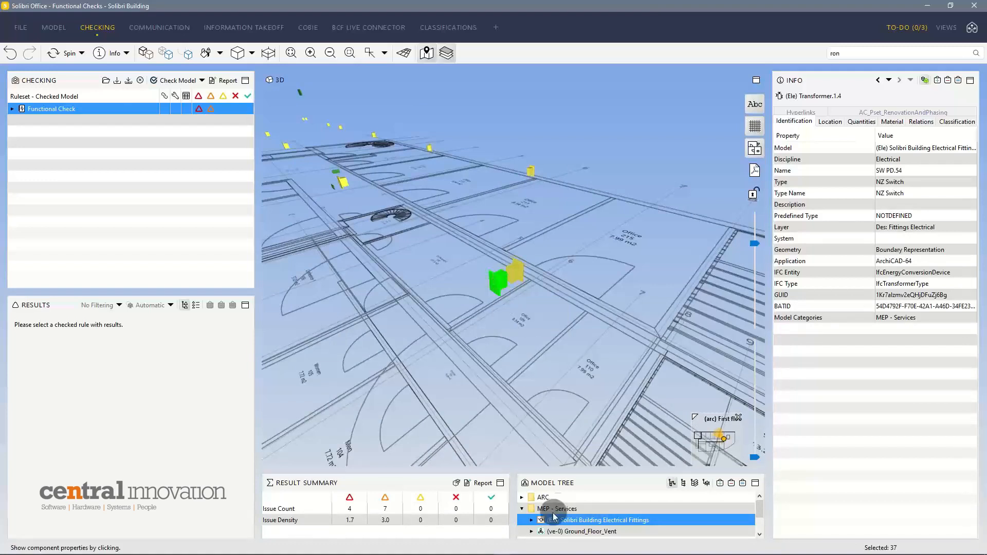
Collapse MEP - Services and isolate the STR models to inspect the building's structure in 3D
{"action": "left_click", "coordinate": [522, 509]}
{"action": "left_click", "coordinate": [526, 520]}
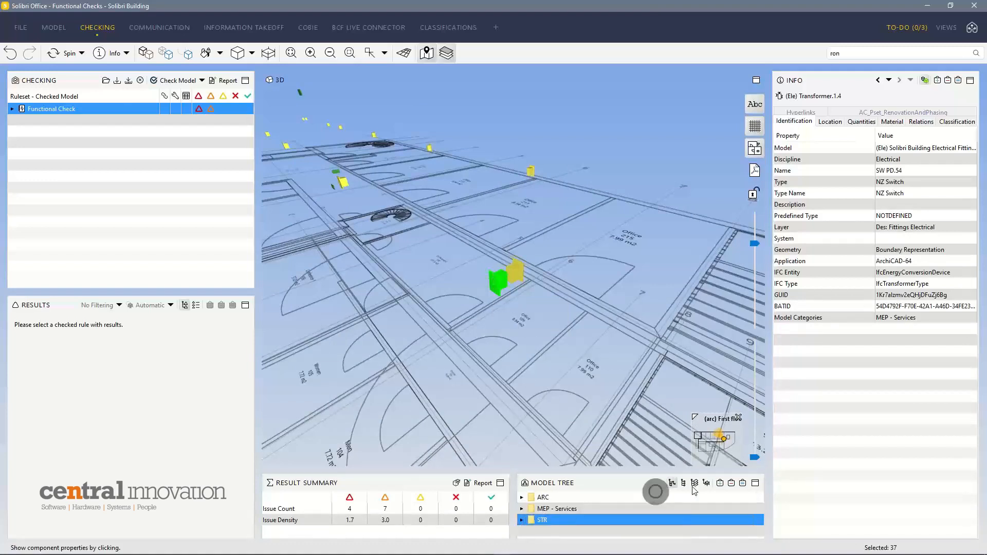
{"action": "scroll", "coordinate": [517, 272], "scroll_direction": "down", "scroll_amount": 10}
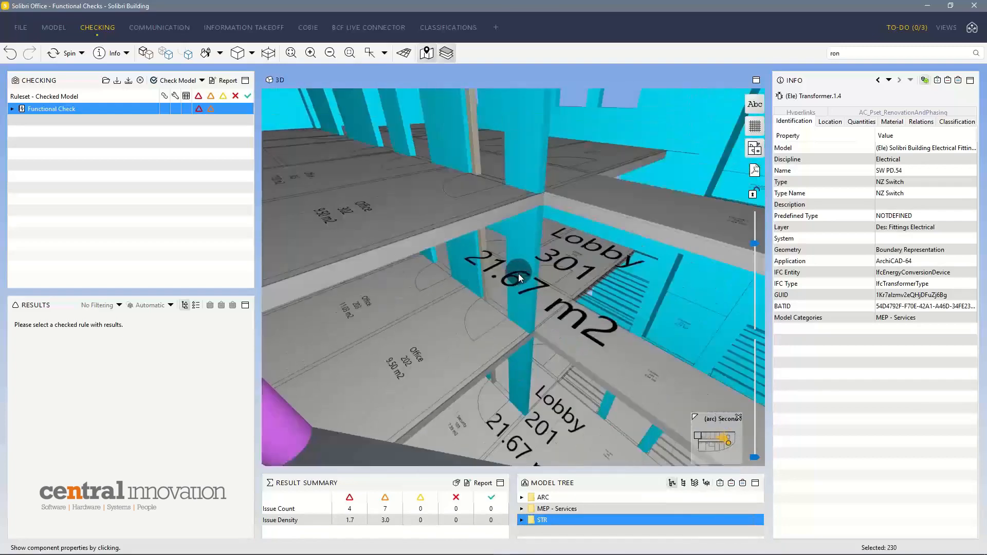
{"action": "left_click_drag", "start_coordinate": [513, 280], "coordinate": [575, 357]}
{"action": "scroll", "coordinate": [591, 364], "scroll_direction": "up", "scroll_amount": 5}
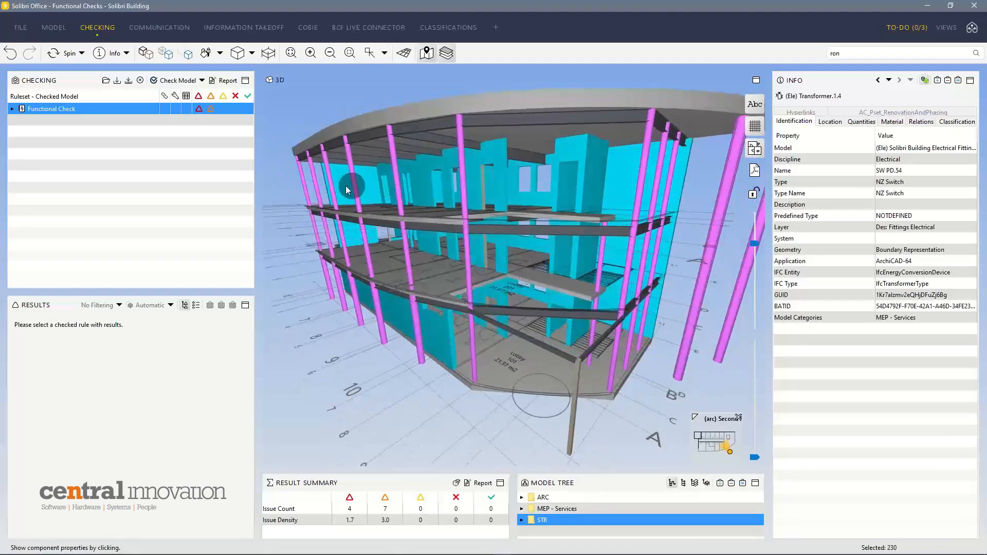
Show all components of the combined model in 3D and view the whole building from above the roof
{"action": "left_click", "coordinate": [145, 52]}
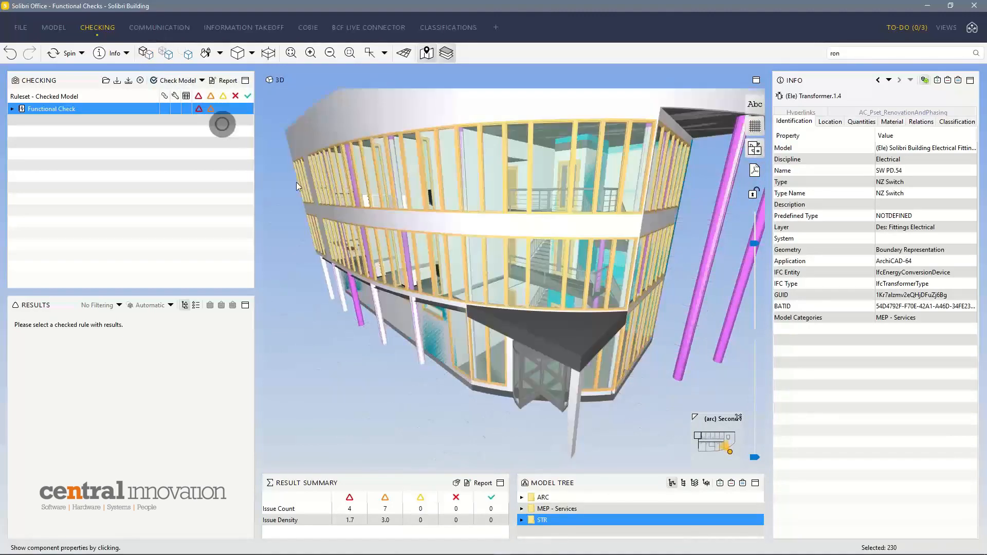
{"action": "scroll", "coordinate": [445, 230], "scroll_direction": "down", "scroll_amount": 5}
{"action": "left_click_drag", "start_coordinate": [460, 227], "coordinate": [549, 284]}
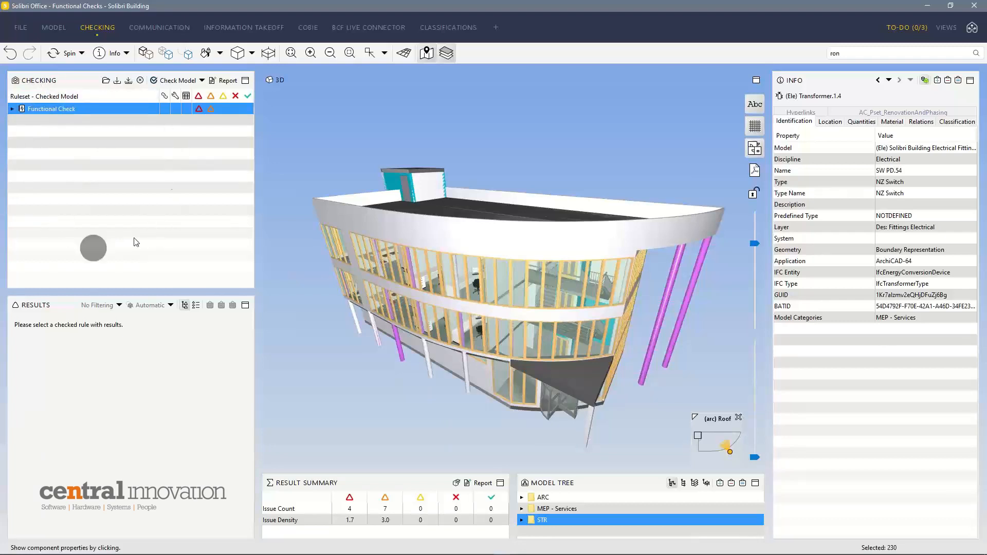
Expand the Functional Check ruleset and compare the descriptions and results of the Unobstructed Doors and Clearance in front of Toilet Doors rules
{"action": "left_click", "coordinate": [13, 109]}
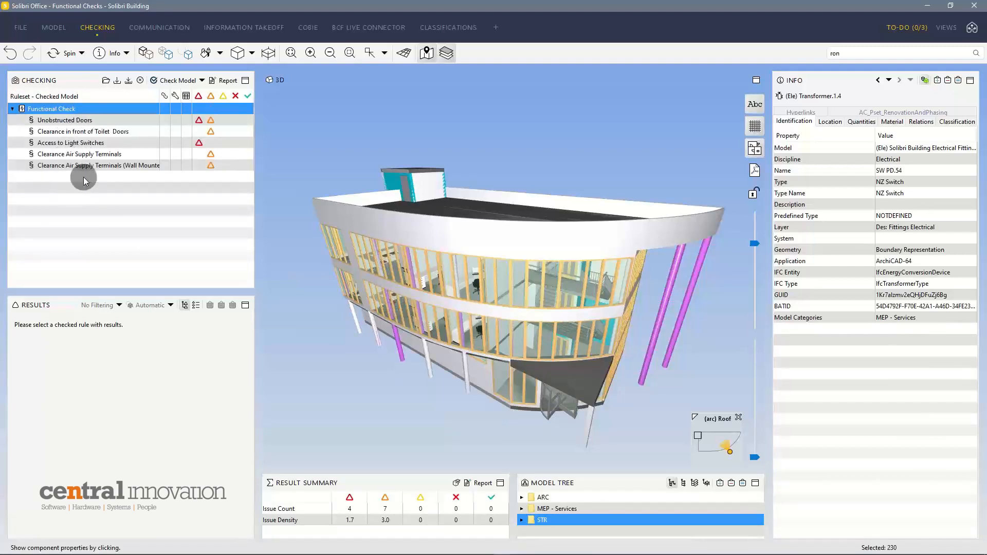
{"action": "left_click", "coordinate": [130, 122]}
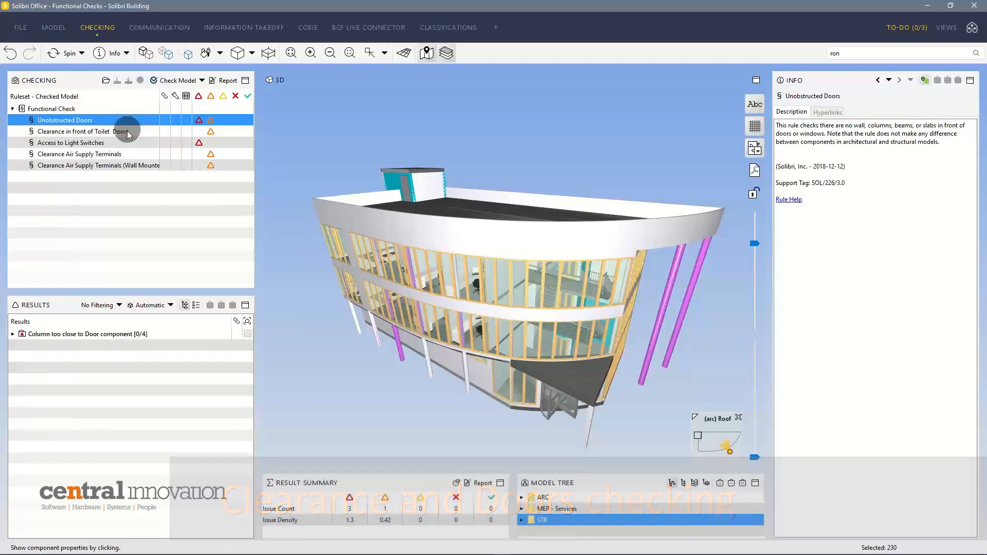
{"action": "left_click", "coordinate": [127, 131]}
{"action": "key", "text": "Up"}
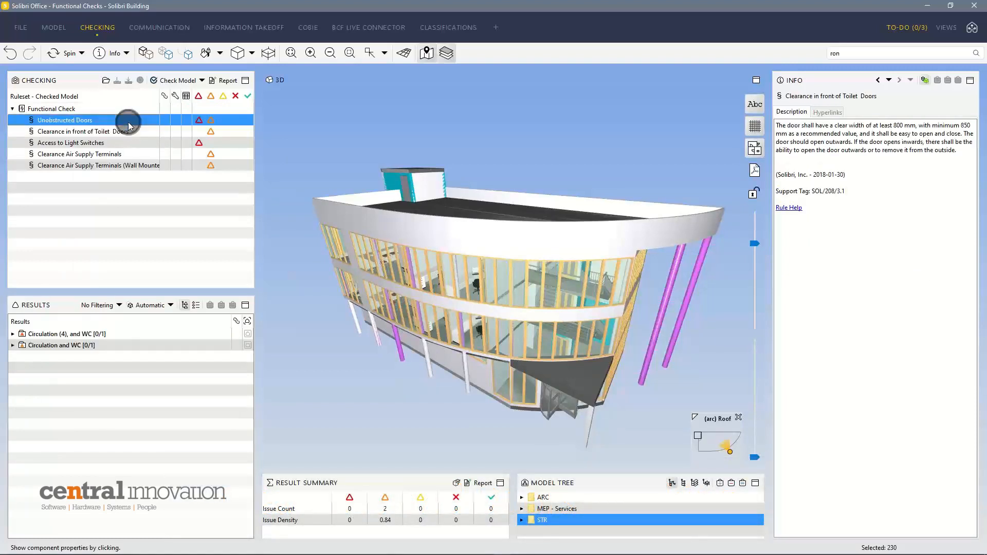
{"action": "left_click", "coordinate": [128, 134]}
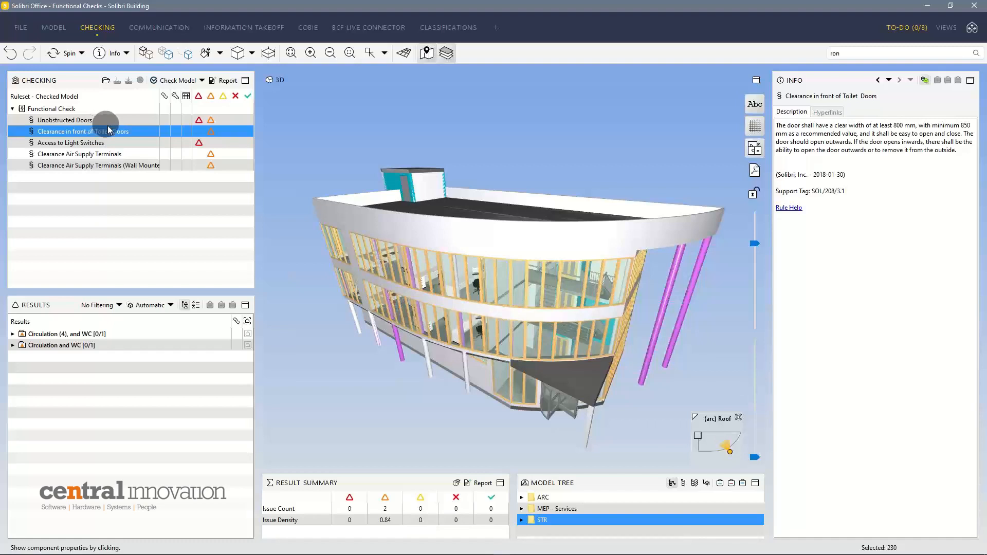
{"action": "left_click", "coordinate": [118, 121]}
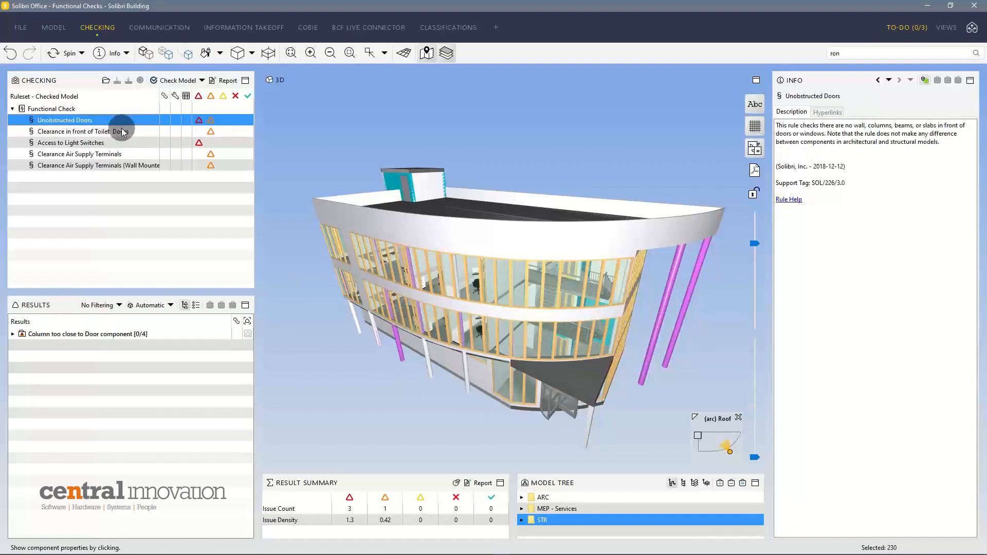
{"action": "left_click", "coordinate": [125, 131]}
{"action": "left_click", "coordinate": [126, 119]}
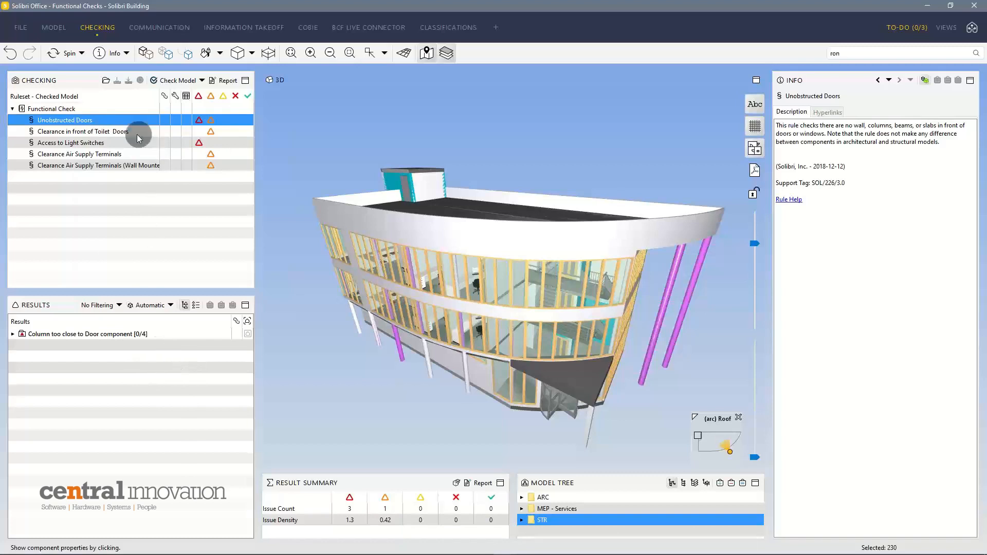
Open the rule parameters of Unobstructed Doors and examine the checked components and free area dimensions
{"action": "right_click", "coordinate": [136, 122]}
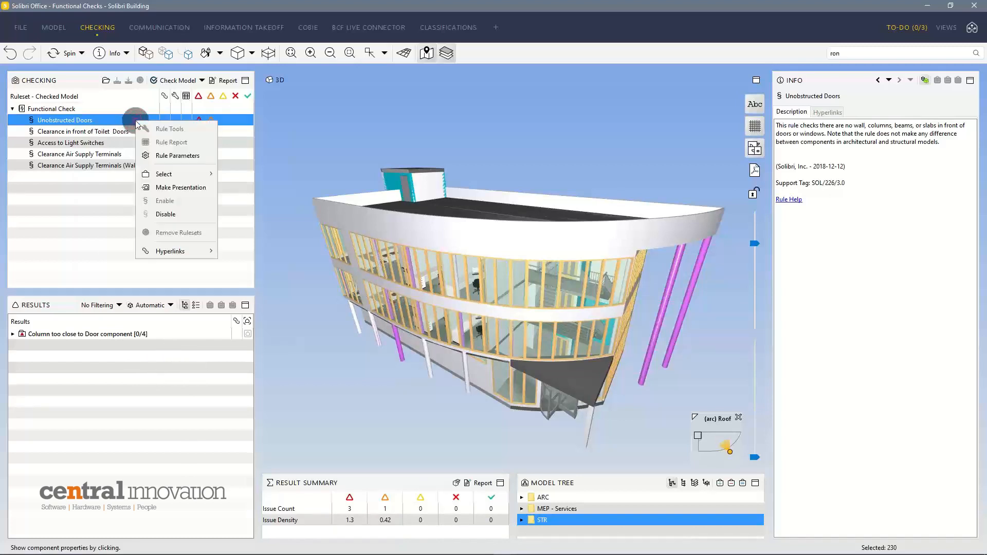
{"action": "left_click", "coordinate": [197, 157]}
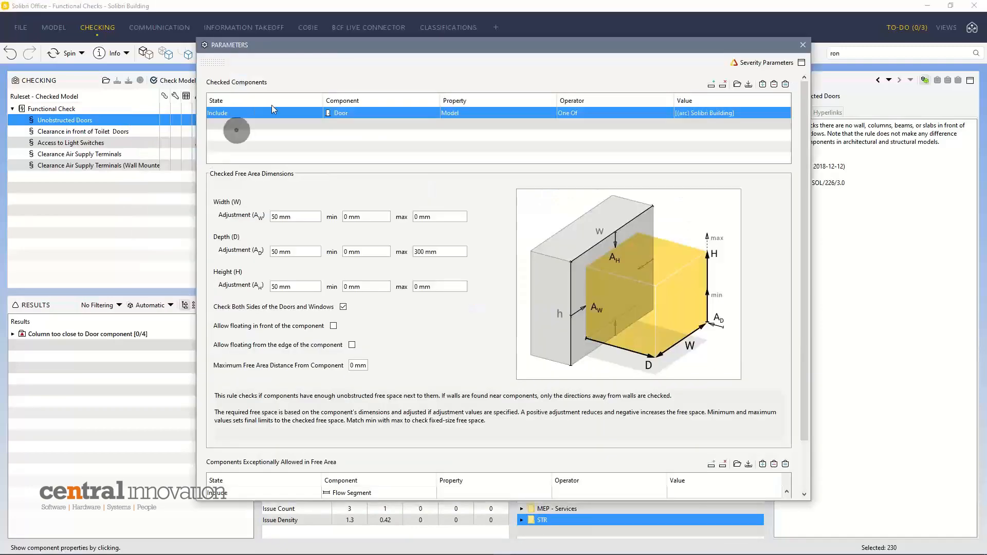
{"action": "left_click_drag", "start_coordinate": [348, 44], "coordinate": [303, 42]}
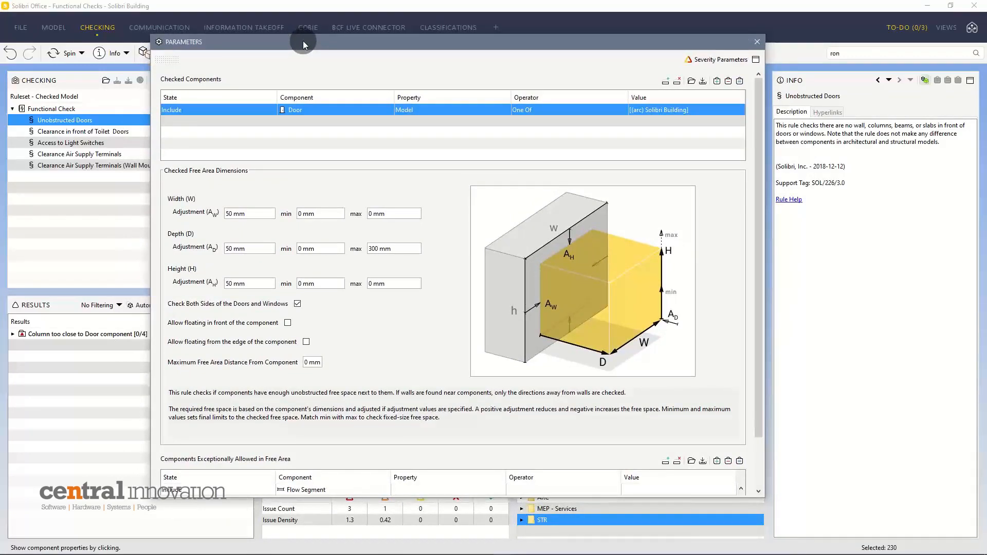
{"action": "left_click_drag", "start_coordinate": [304, 41], "coordinate": [305, 13]}
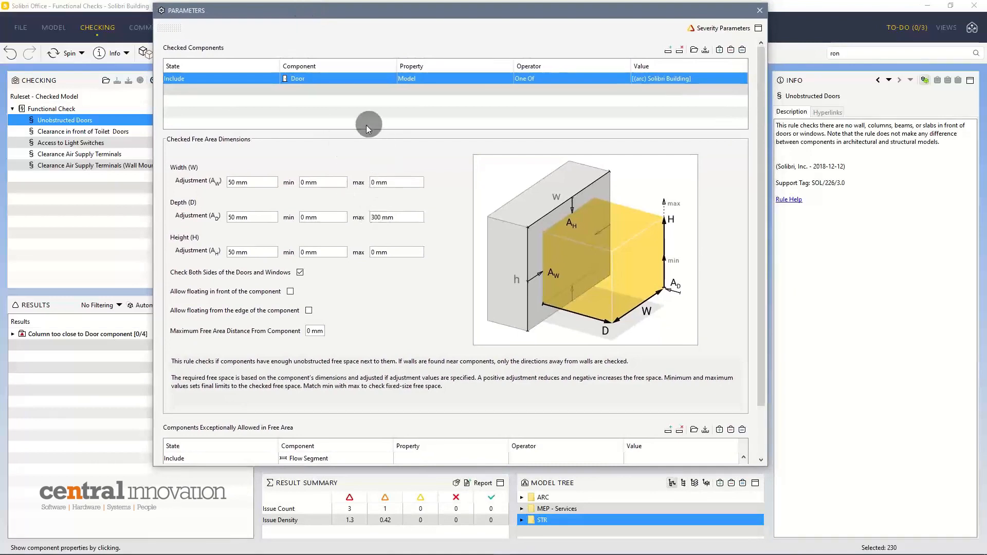
{"action": "left_click_drag", "start_coordinate": [762, 124], "coordinate": [764, 95]}
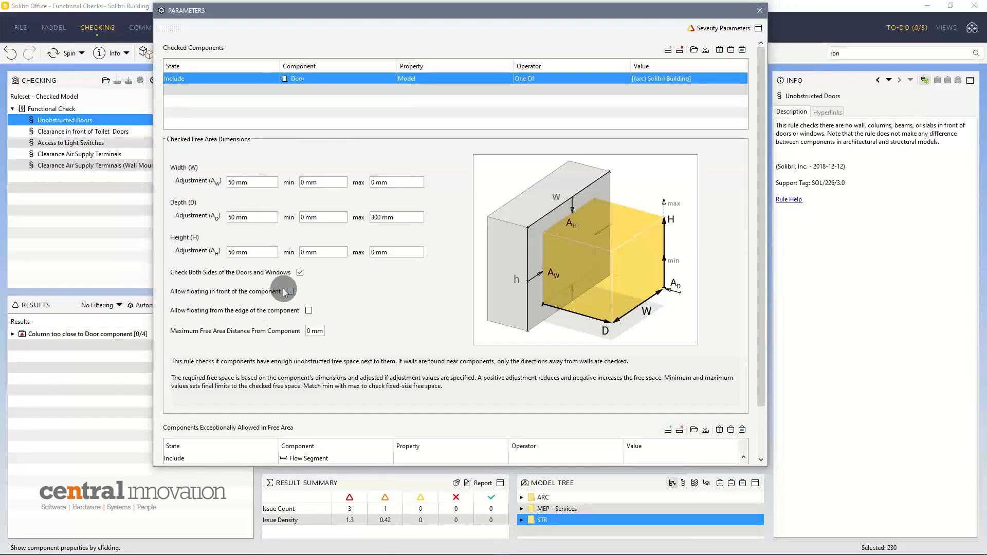
Examine the component types listed as exceptionally allowed in the free area of the Unobstructed Doors rule
{"action": "mouse_move", "coordinate": [291, 310]}
{"action": "left_click_drag", "start_coordinate": [316, 13], "coordinate": [321, 23]}
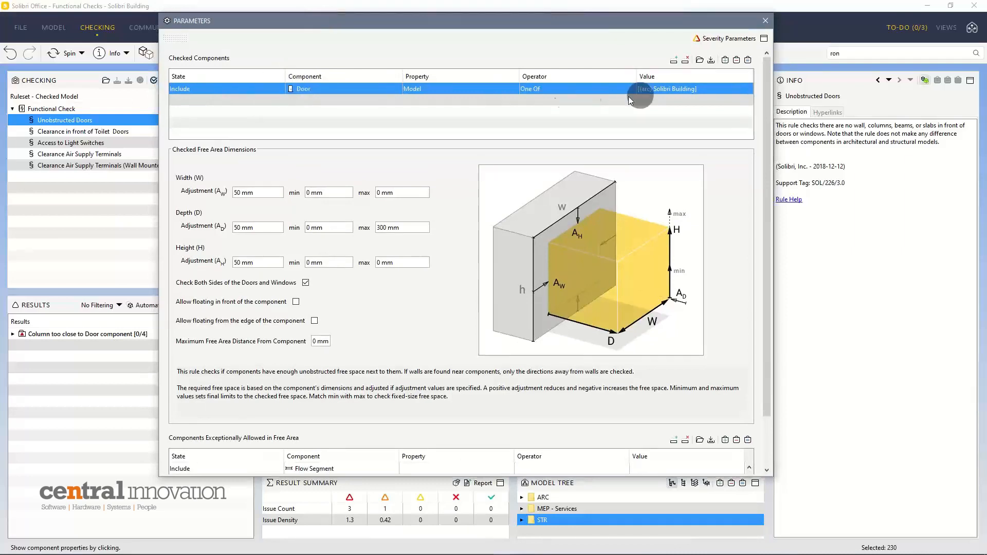
{"action": "left_click_drag", "start_coordinate": [768, 94], "coordinate": [765, 181]}
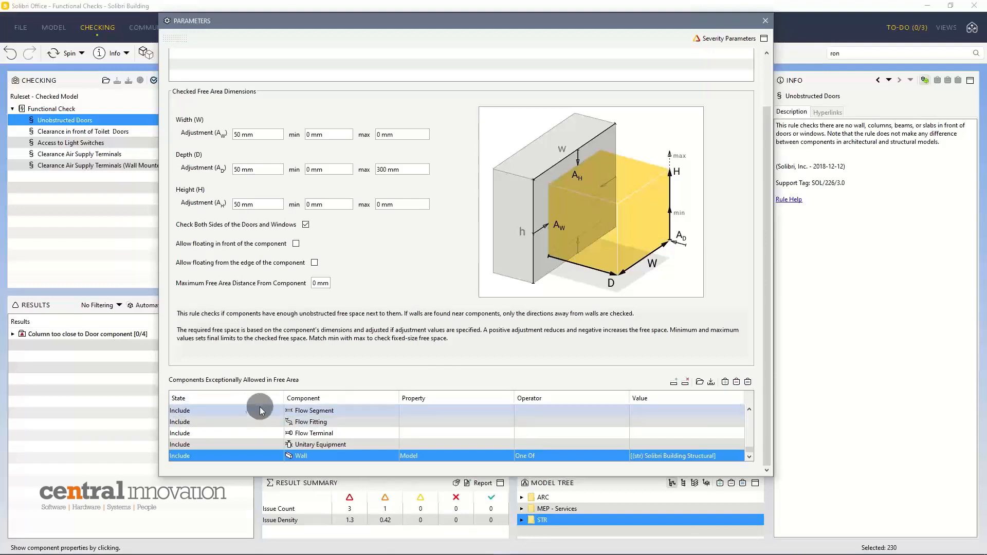
{"action": "scroll", "coordinate": [258, 436], "scroll_direction": "up", "scroll_amount": 5}
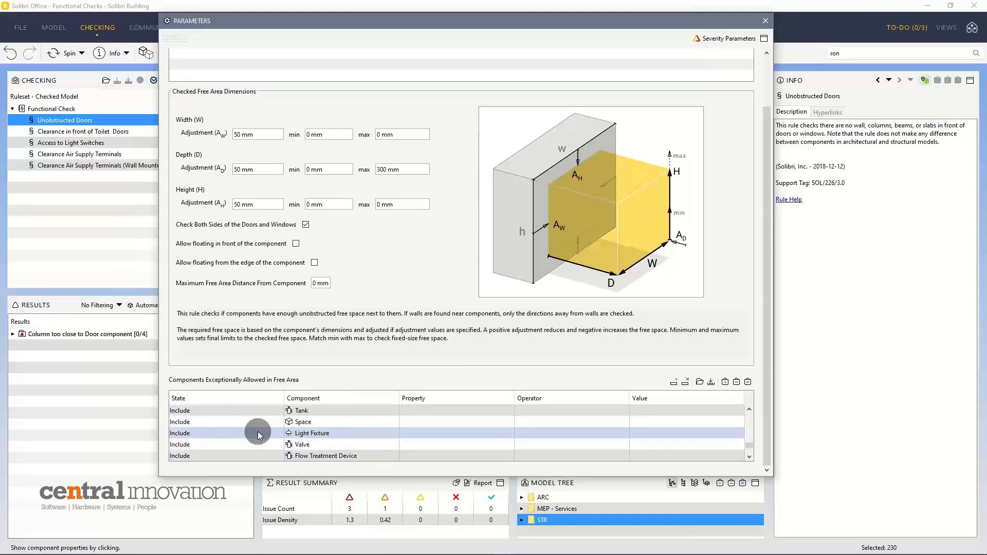
{"action": "scroll", "coordinate": [258, 434], "scroll_direction": "up", "scroll_amount": 5}
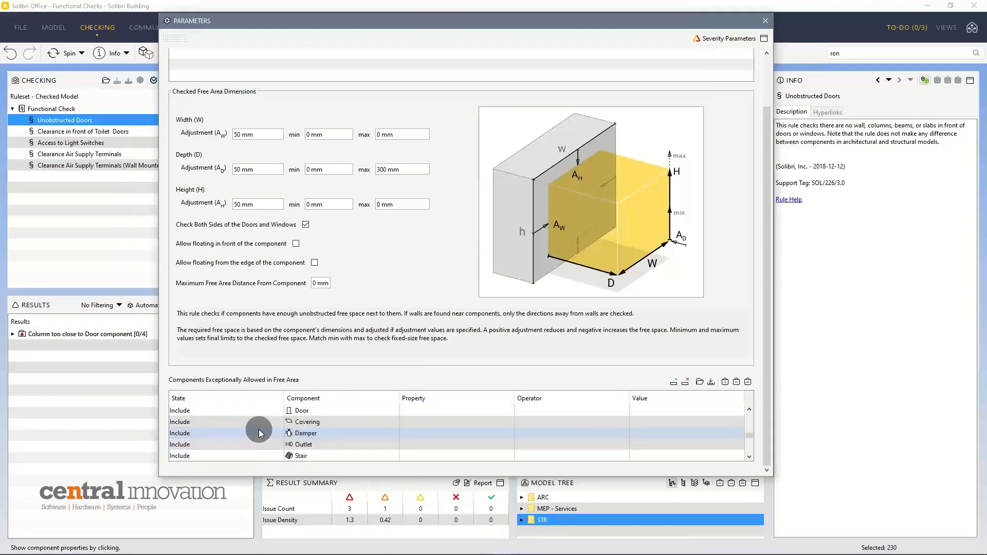
{"action": "scroll", "coordinate": [232, 434], "scroll_direction": "up", "scroll_amount": 5}
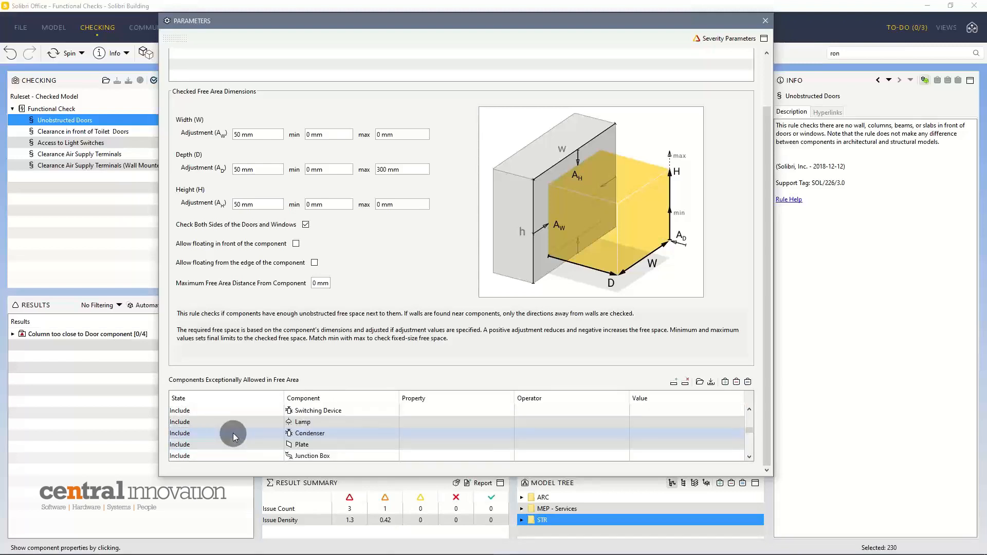
{"action": "scroll", "coordinate": [245, 422], "scroll_direction": "up", "scroll_amount": 3}
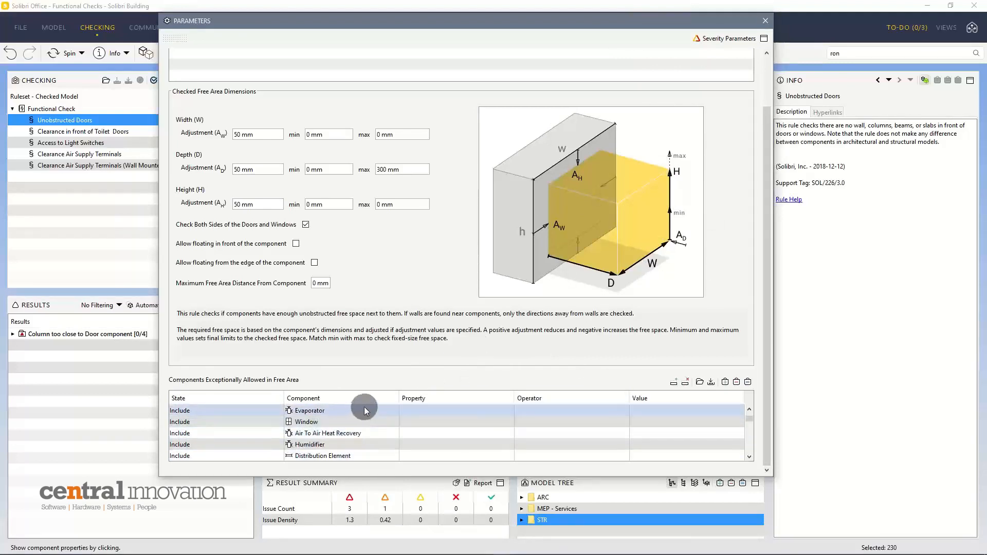
View the available states for the Window entry, leave it on Include, and close the rule parameters
{"action": "left_click", "coordinate": [280, 424]}
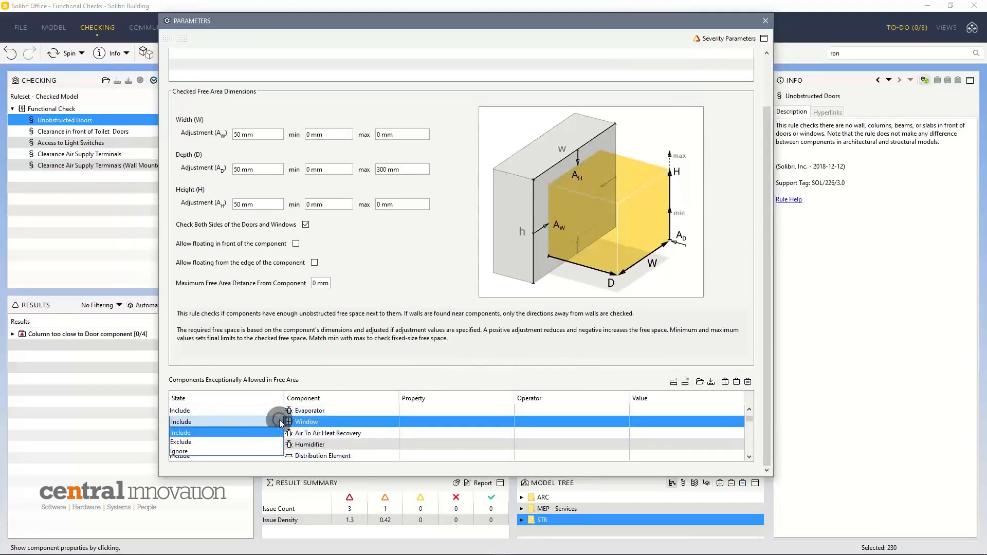
{"action": "left_click", "coordinate": [351, 357]}
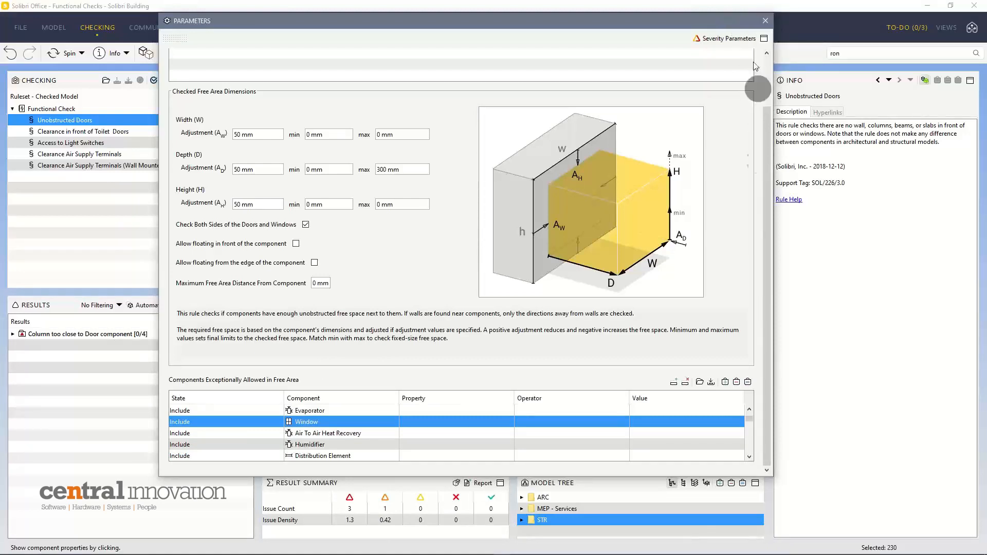
{"action": "left_click", "coordinate": [765, 23]}
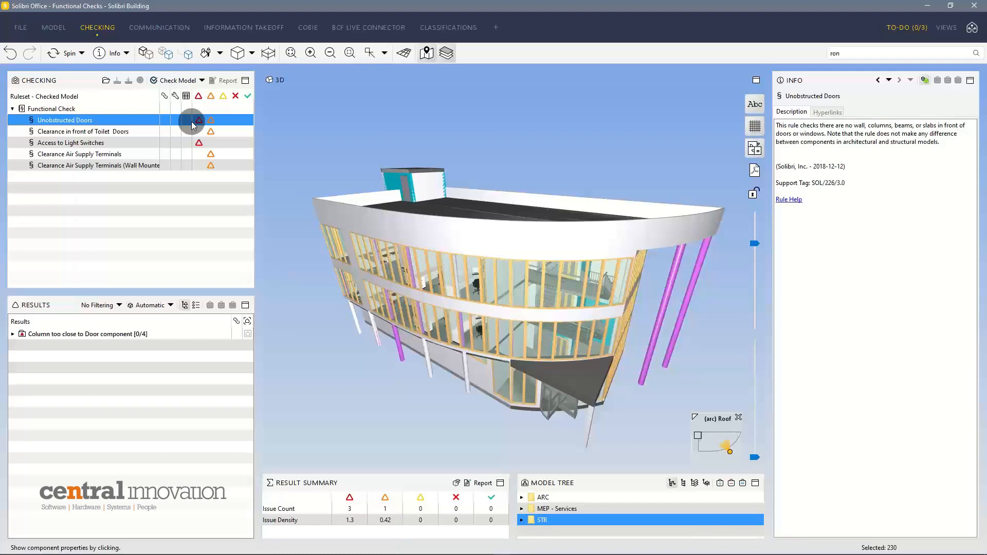
Show the Column too close to Door component results in 3D and compare the critical and moderate severity issues
{"action": "left_click", "coordinate": [73, 335]}
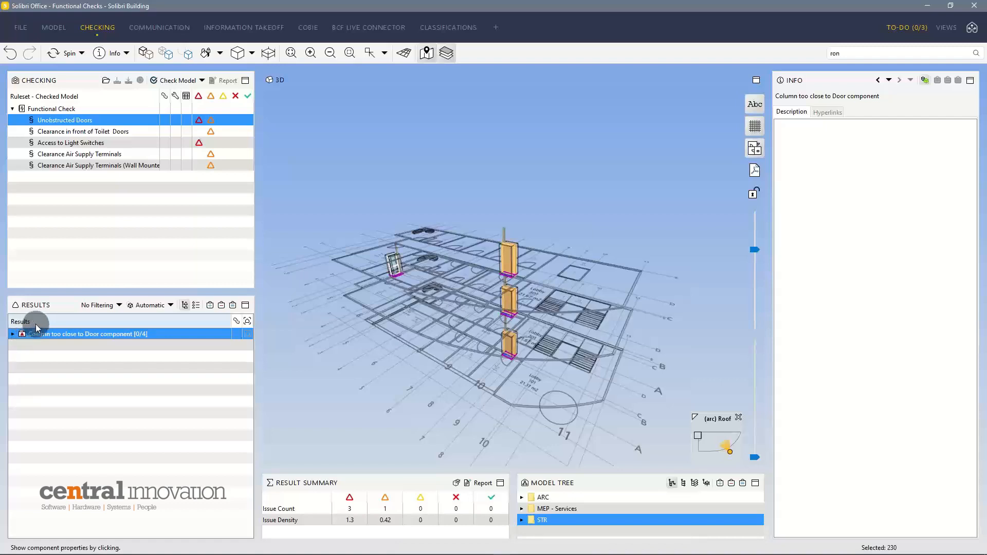
{"action": "left_click_drag", "start_coordinate": [499, 308], "coordinate": [441, 257]}
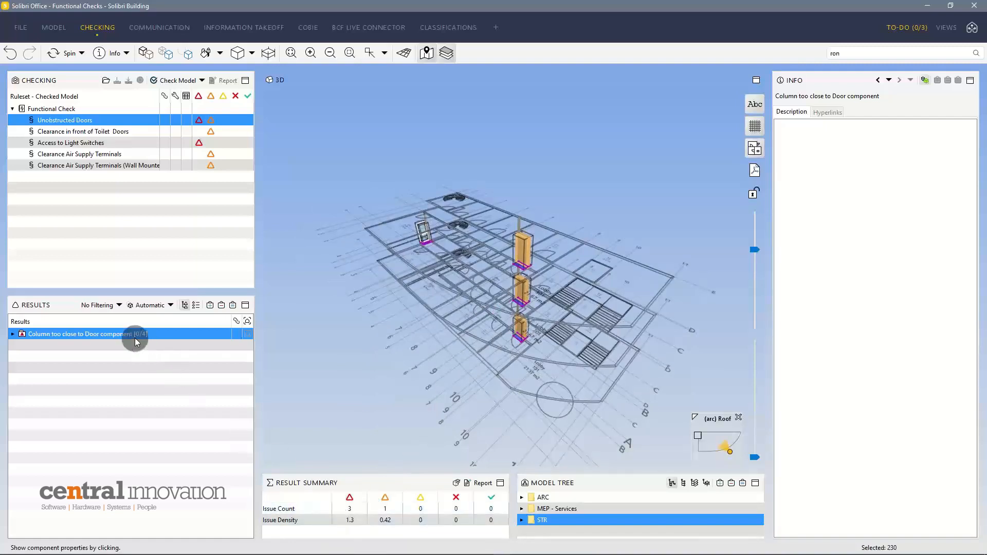
{"action": "left_click", "coordinate": [355, 509]}
{"action": "left_click", "coordinate": [385, 509]}
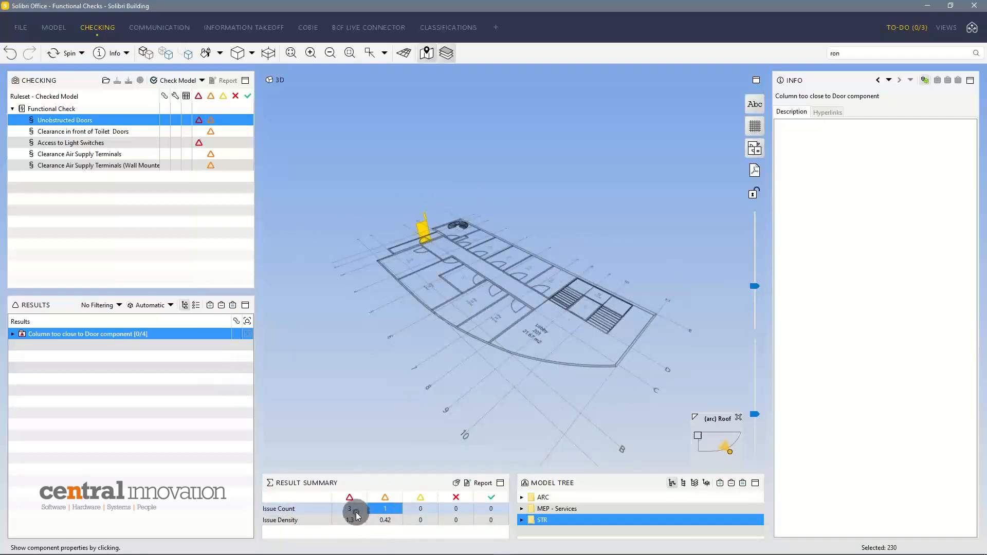
{"action": "left_click", "coordinate": [354, 510]}
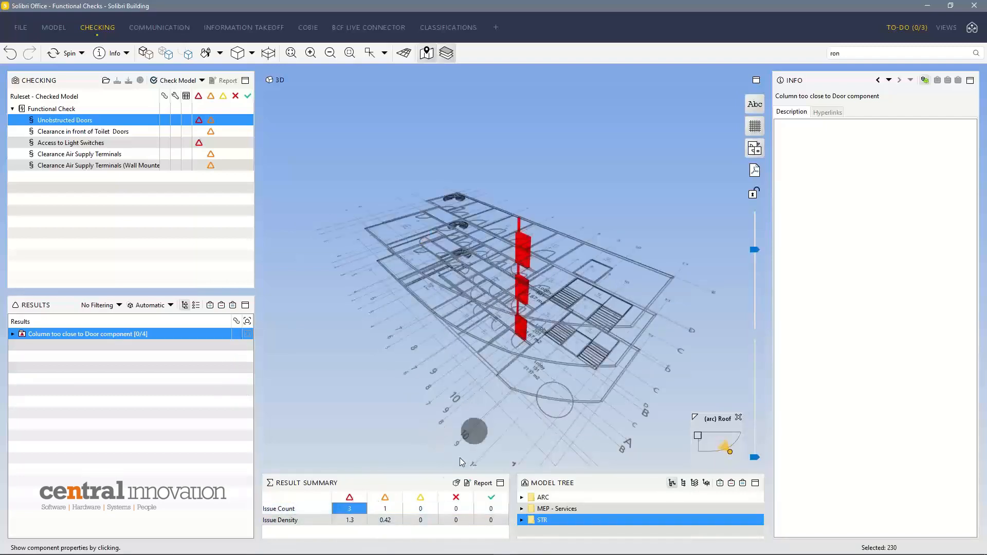
{"action": "left_click", "coordinate": [385, 509]}
{"action": "left_click_drag", "start_coordinate": [432, 229], "coordinate": [399, 241]}
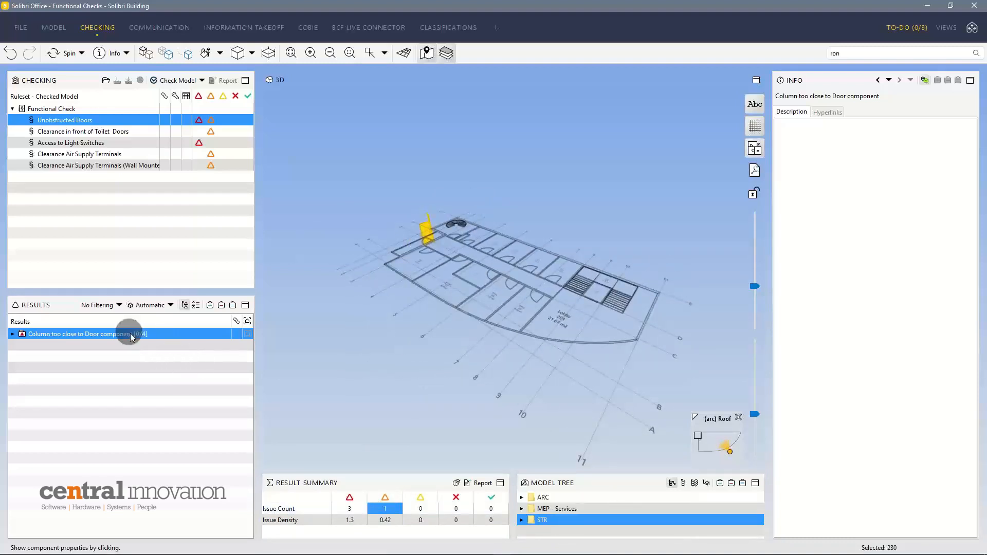
Expand the column results down to the Door 16 issues and inspect a door's clearance zone and obstructing column up close in 3D
{"action": "left_click", "coordinate": [13, 335]}
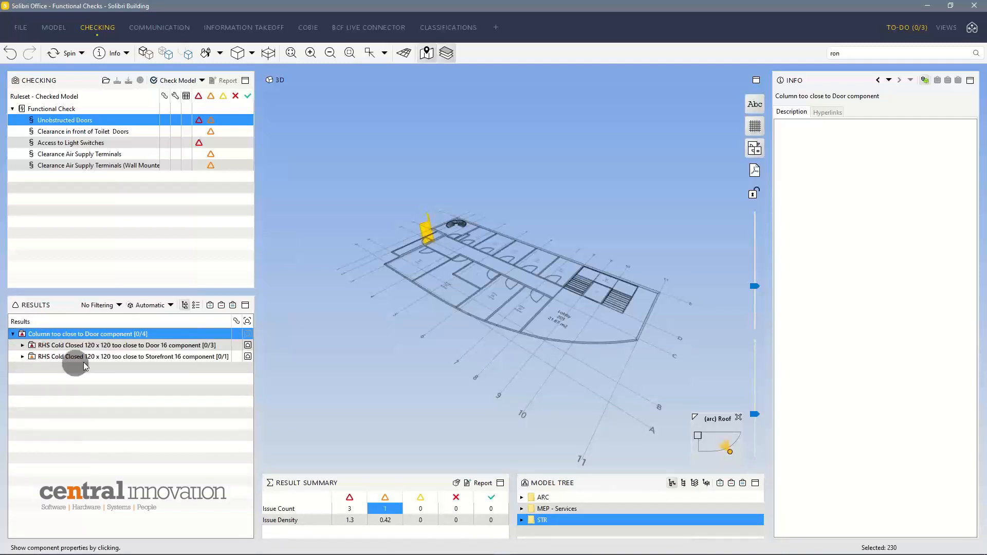
{"action": "left_click", "coordinate": [140, 347]}
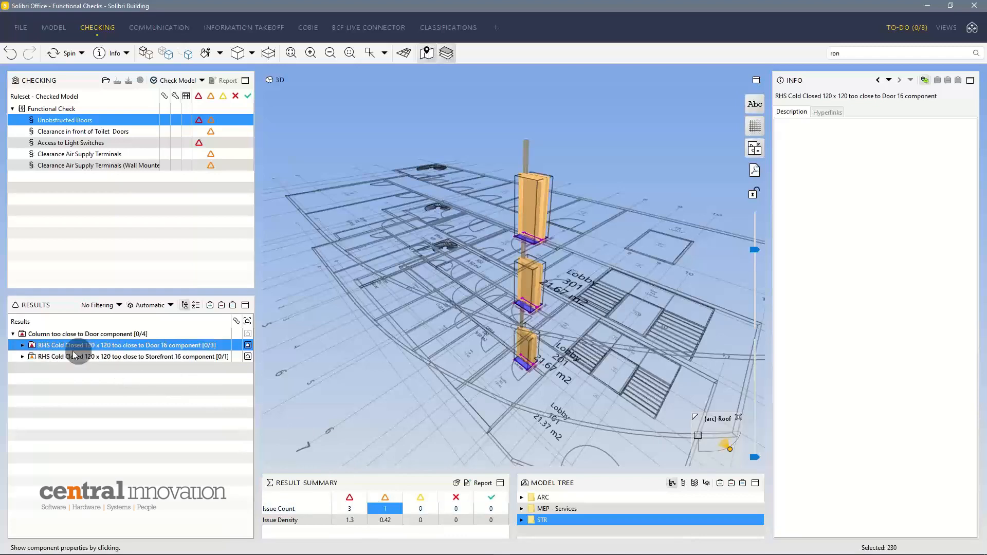
{"action": "left_click", "coordinate": [24, 347]}
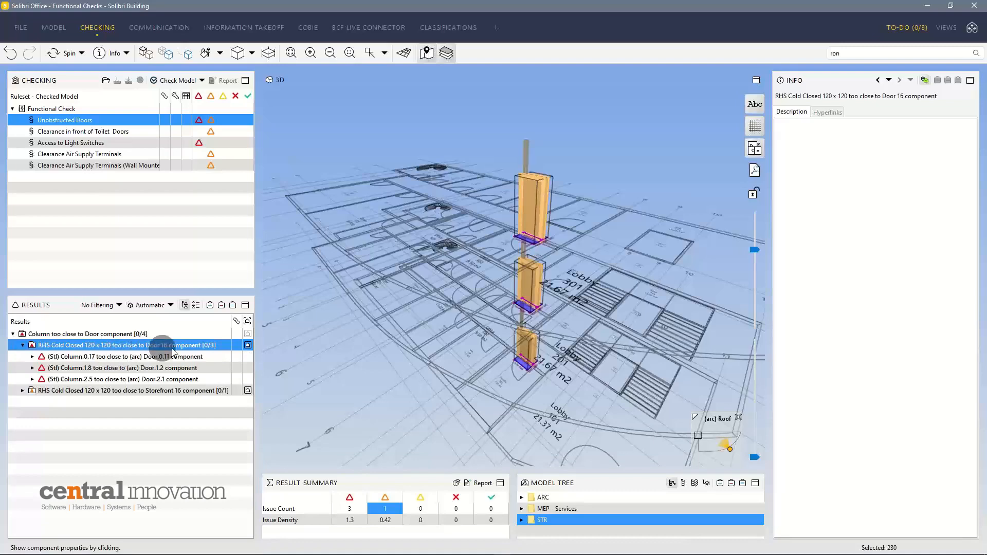
{"action": "scroll", "coordinate": [520, 236], "scroll_direction": "up", "scroll_amount": 6}
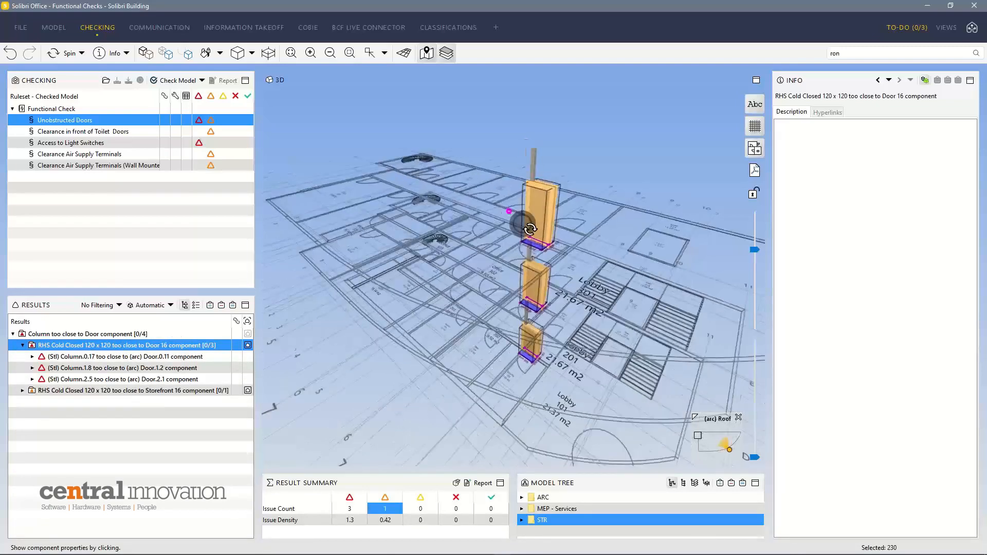
{"action": "left_click_drag", "start_coordinate": [548, 198], "coordinate": [509, 348]}
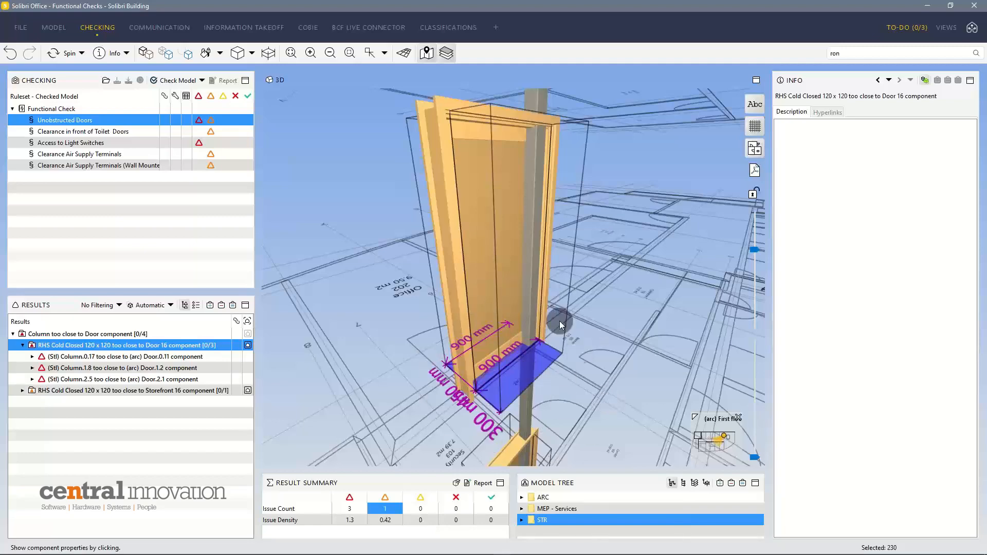
{"action": "left_click_drag", "start_coordinate": [543, 333], "coordinate": [544, 189]}
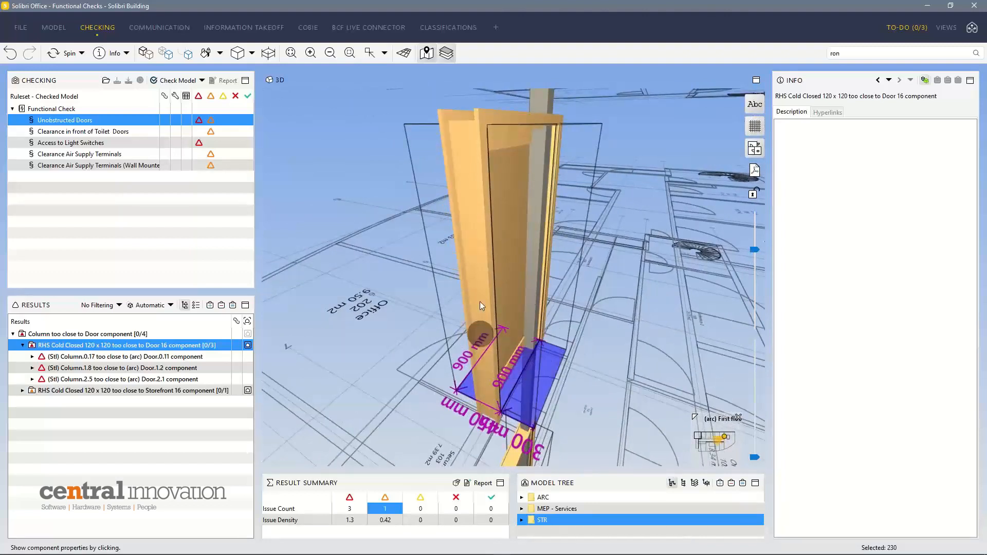
Collapse the Door 16 issues and show the RHS Cold Closed 120 x 120 too close to Storefront 16 component result in 3D
{"action": "left_click", "coordinate": [32, 348]}
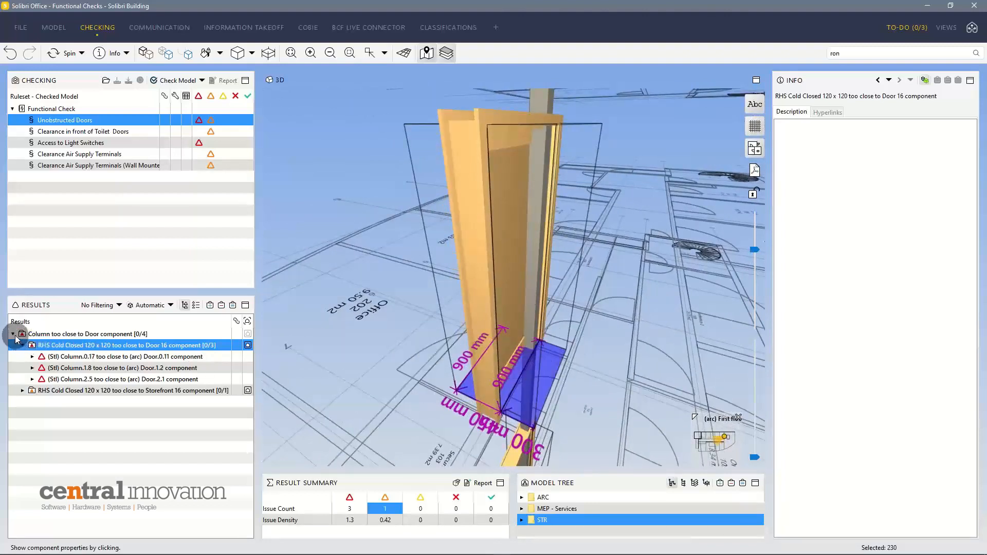
{"action": "left_click", "coordinate": [13, 334]}
{"action": "left_click", "coordinate": [30, 339]}
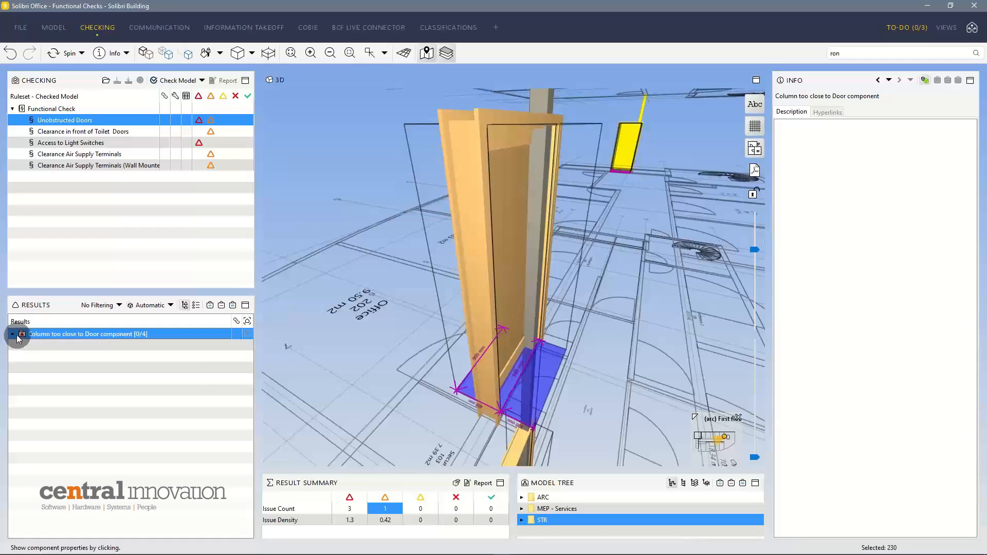
{"action": "left_click", "coordinate": [13, 334]}
{"action": "left_click", "coordinate": [22, 347]}
{"action": "left_click", "coordinate": [67, 358]}
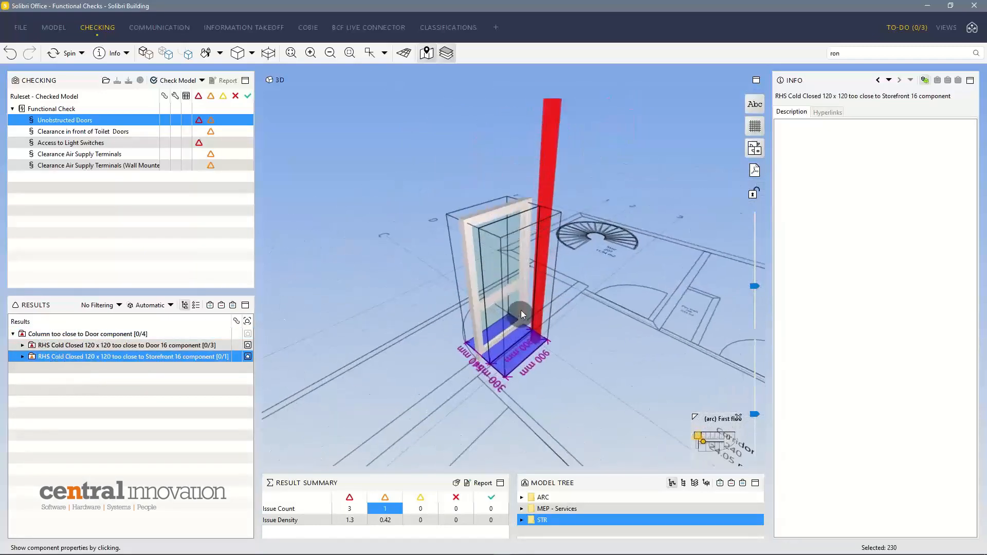
Examine the storefront door's clearance zone and the adjacent column from several angles
{"action": "left_click_drag", "start_coordinate": [519, 290], "coordinate": [535, 238]}
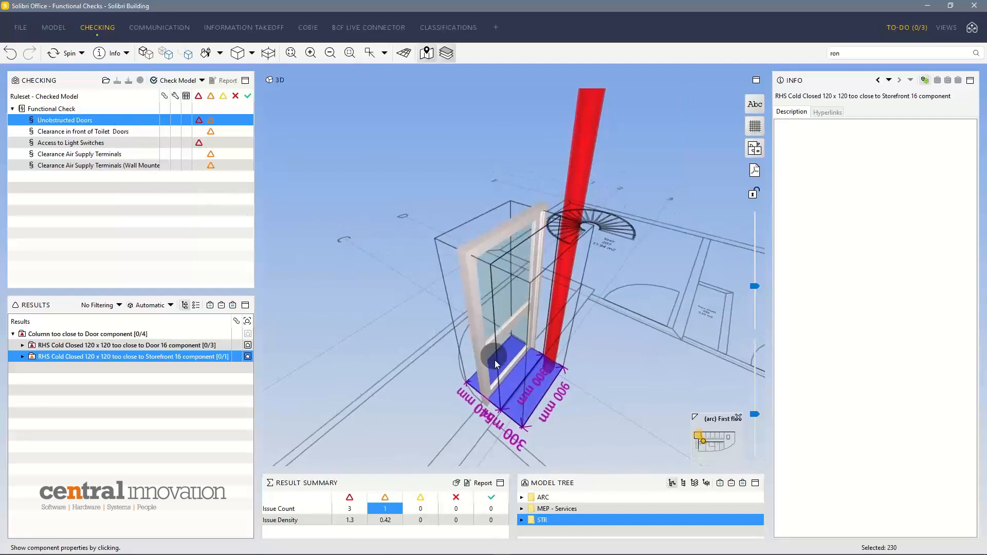
{"action": "left_click_drag", "start_coordinate": [494, 360], "coordinate": [569, 396]}
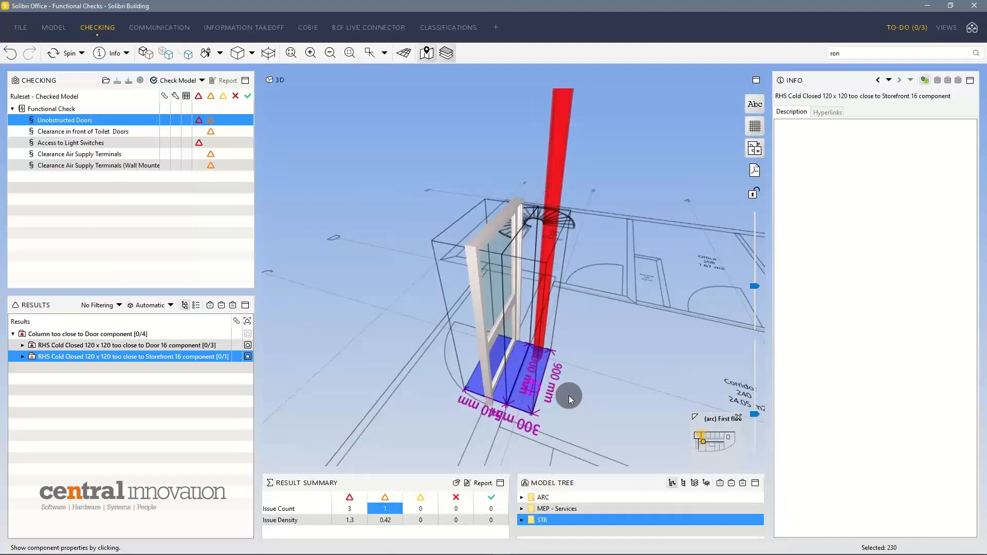
{"action": "scroll", "coordinate": [524, 304], "scroll_direction": "up", "scroll_amount": 5}
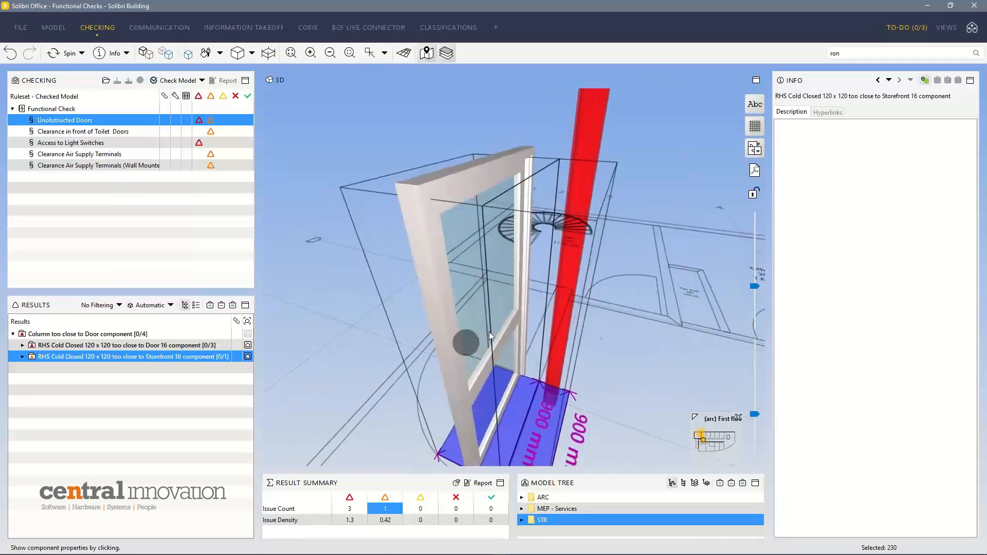
{"action": "scroll", "coordinate": [551, 349], "scroll_direction": "down", "scroll_amount": 3}
{"action": "left_click_drag", "start_coordinate": [548, 358], "coordinate": [481, 346]}
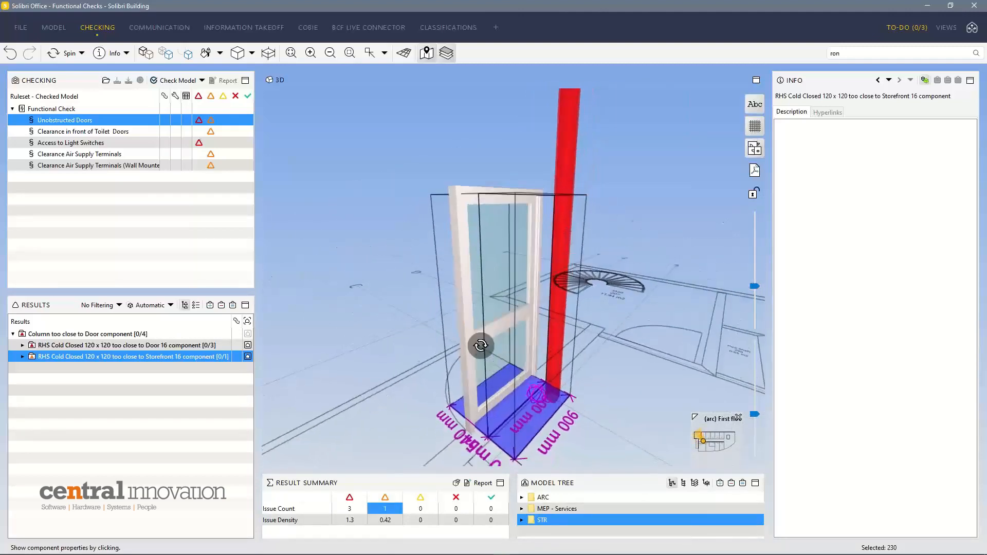
{"action": "left_click_drag", "start_coordinate": [516, 402], "coordinate": [439, 395]}
{"action": "left_click_drag", "start_coordinate": [545, 418], "coordinate": [548, 418]}
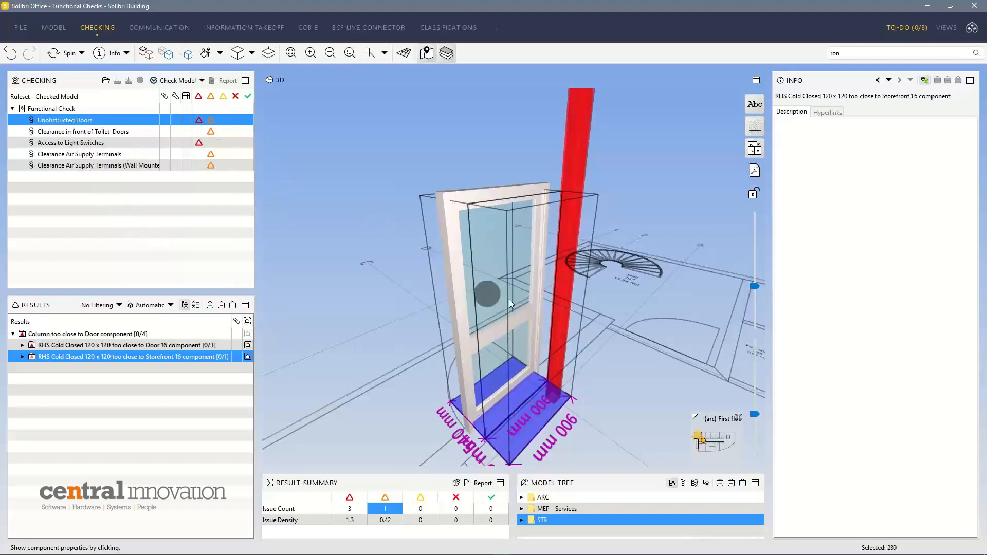
{"action": "left_click_drag", "start_coordinate": [509, 304], "coordinate": [519, 320]}
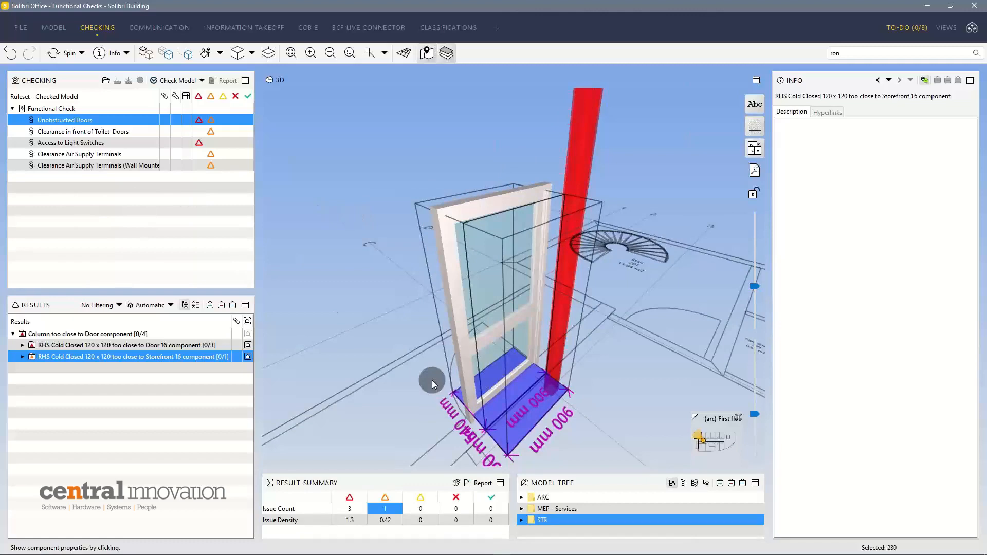
{"action": "left_click_drag", "start_coordinate": [430, 381], "coordinate": [505, 360]}
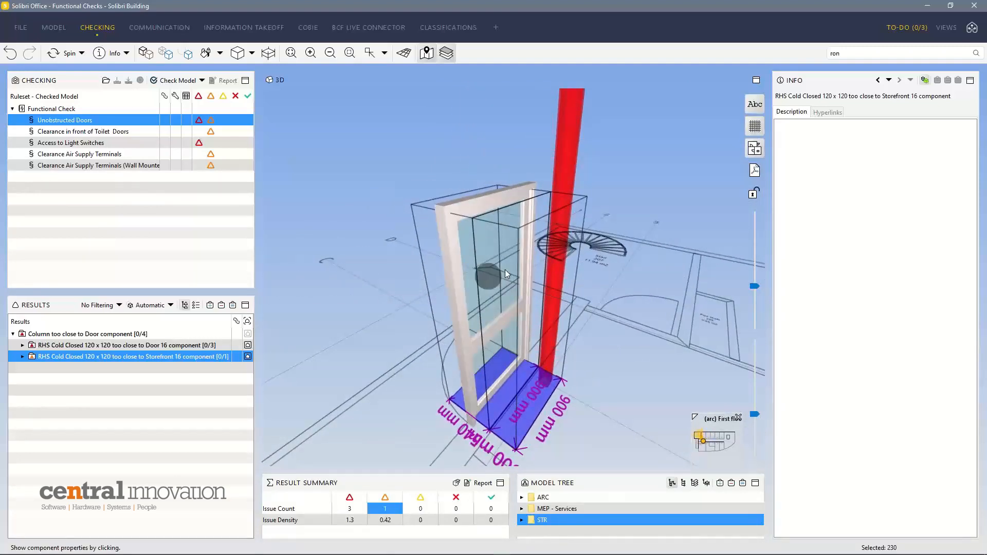
Open the rule parameters of Clearance in front of Toilet Doors and examine the WC door requirements
{"action": "left_click", "coordinate": [129, 132]}
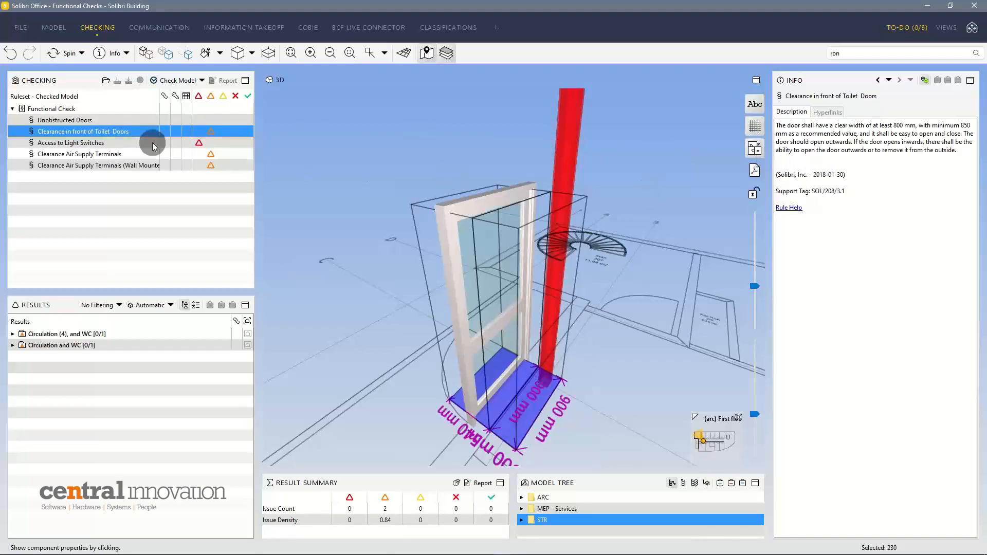
{"action": "right_click", "coordinate": [140, 135]}
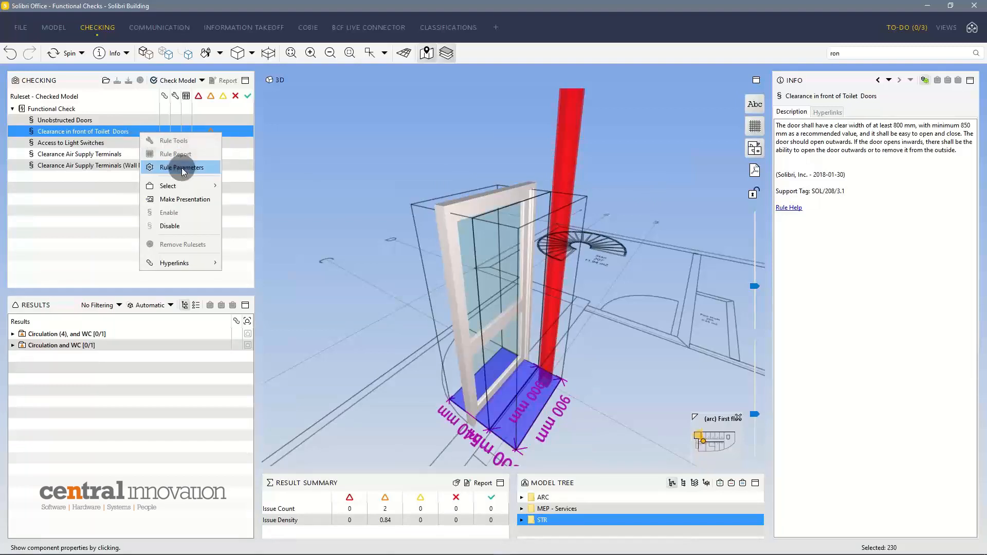
{"action": "left_click", "coordinate": [181, 167]}
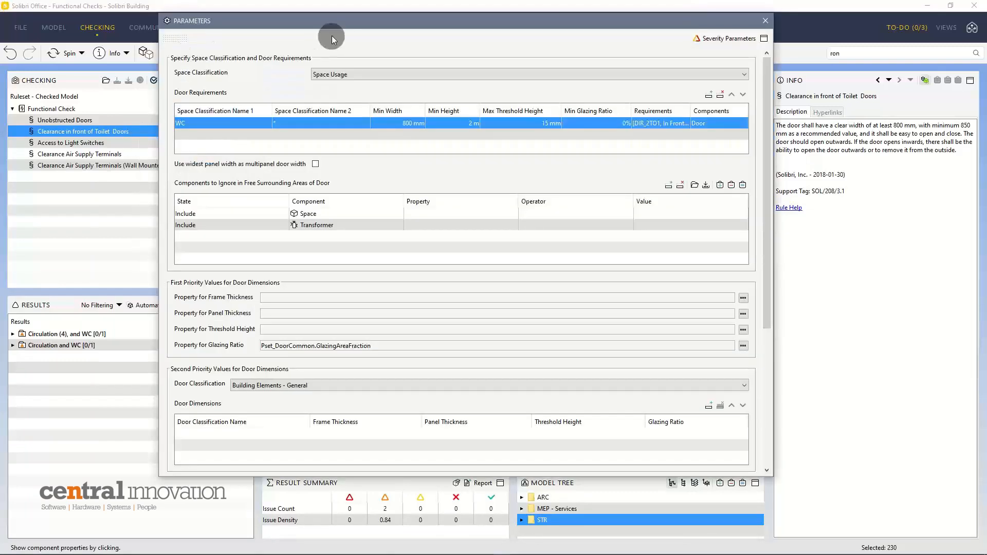
{"action": "left_click_drag", "start_coordinate": [340, 39], "coordinate": [341, 50]}
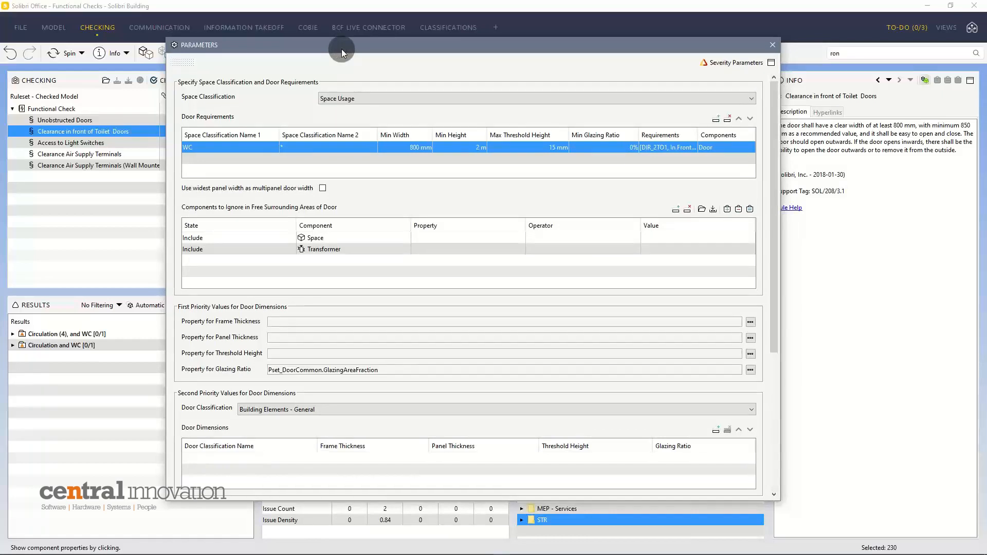
{"action": "left_click_drag", "start_coordinate": [343, 49], "coordinate": [362, 29]}
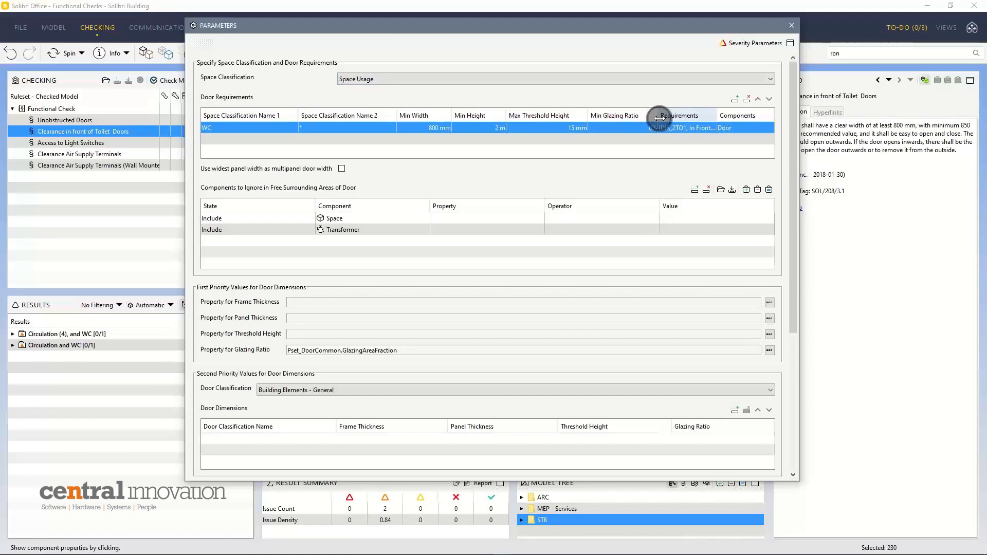
Open the WC door's accessible free space requirements and review which spaces the door can open to
{"action": "left_click_drag", "start_coordinate": [660, 119], "coordinate": [629, 122]}
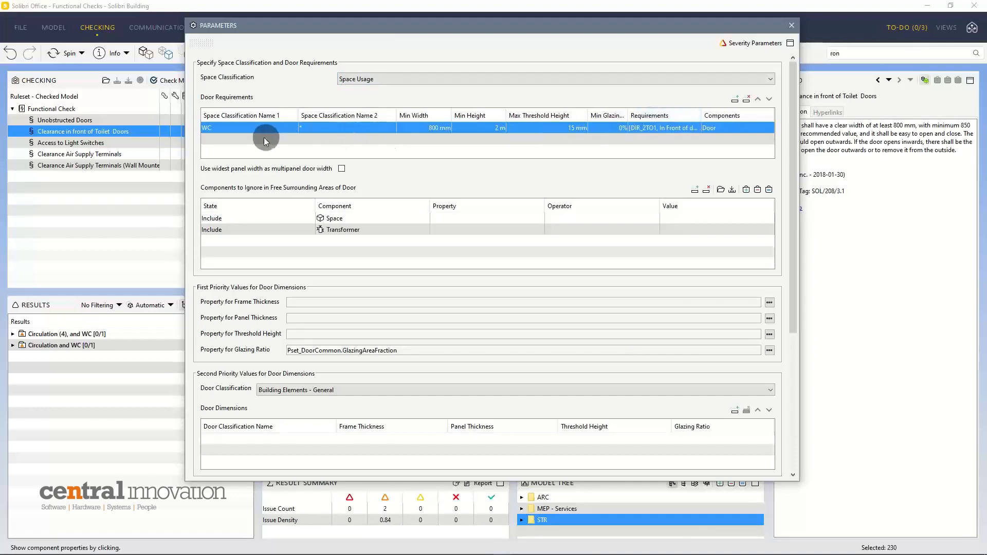
{"action": "double_click", "coordinate": [660, 130]}
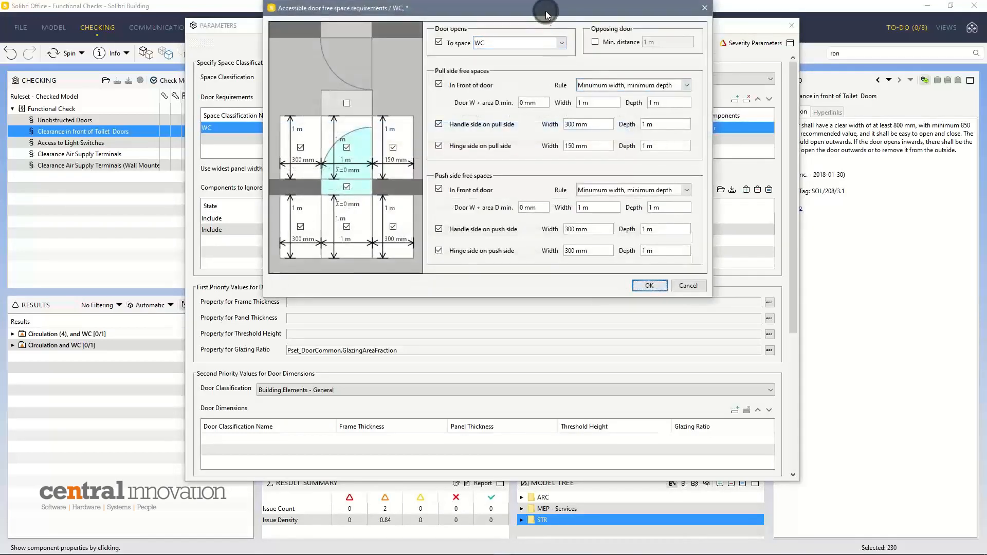
{"action": "left_click_drag", "start_coordinate": [545, 11], "coordinate": [559, 73]}
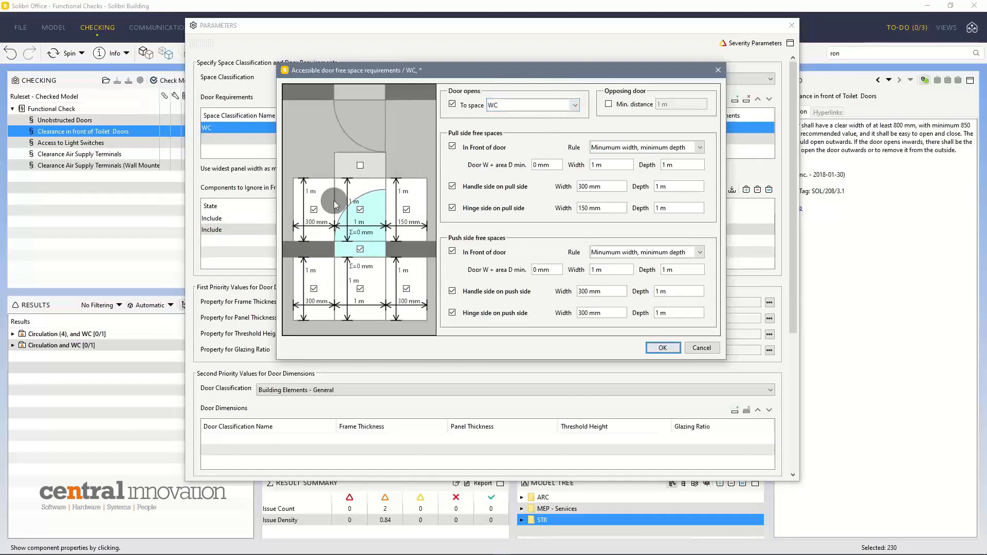
{"action": "left_click", "coordinate": [577, 106]}
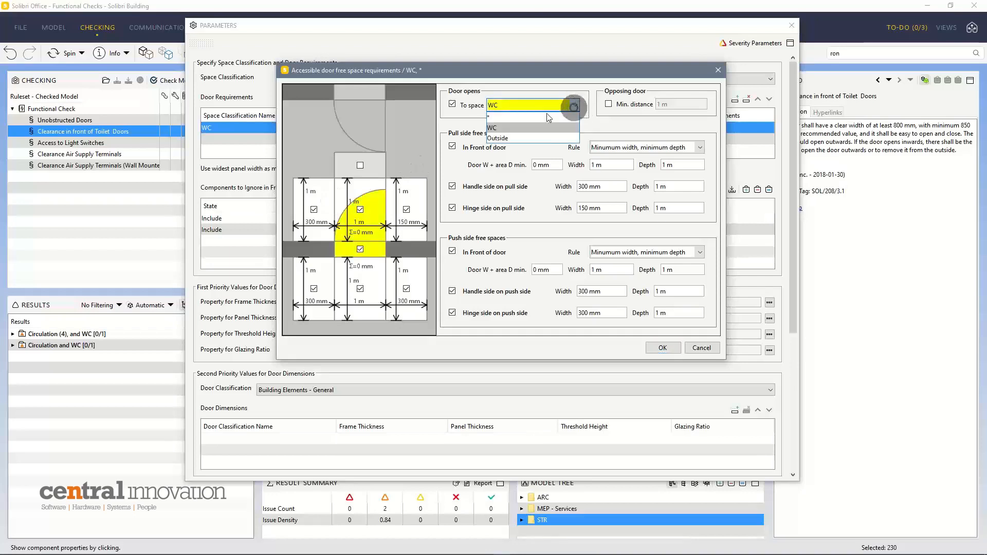
{"action": "left_click", "coordinate": [523, 64]}
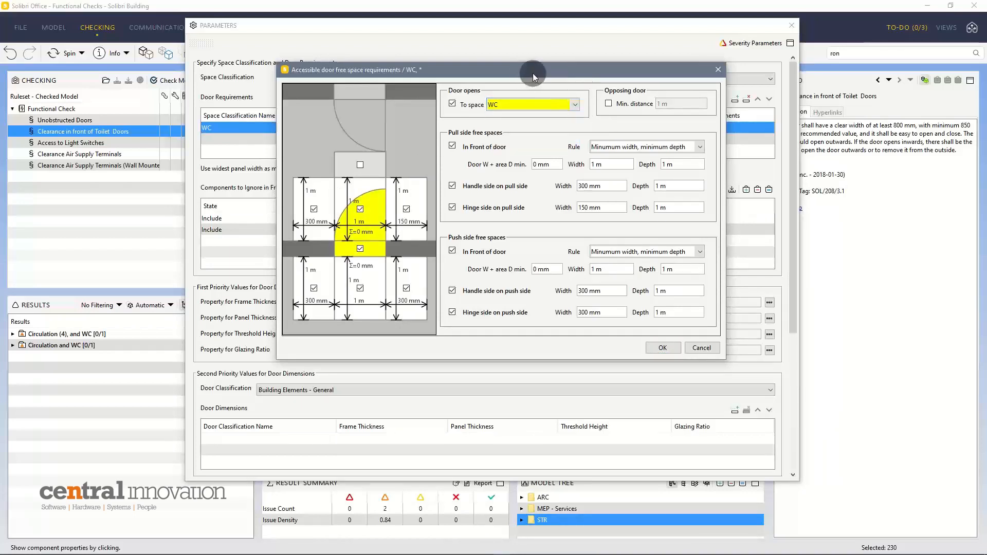
{"action": "left_click_drag", "start_coordinate": [532, 73], "coordinate": [501, 76]}
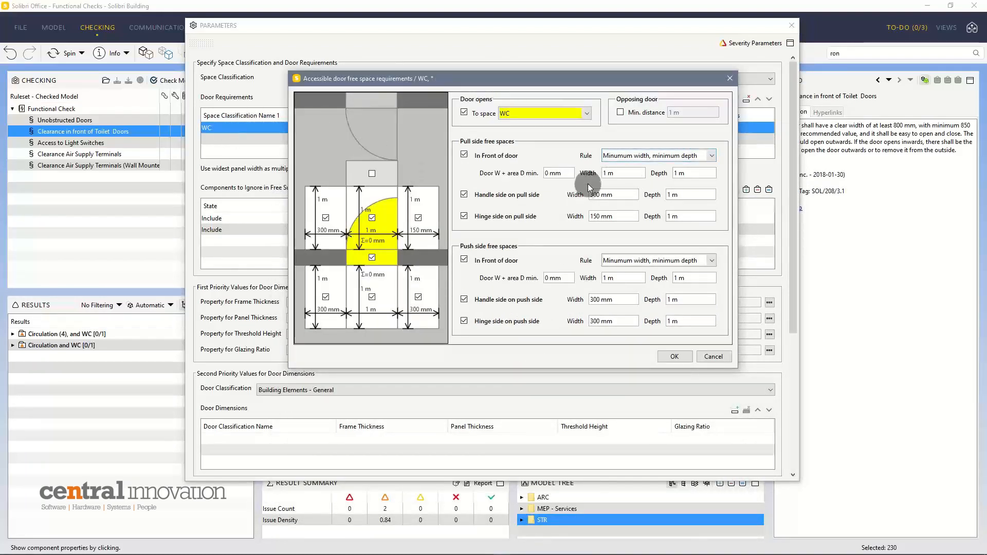
Review the pull-side rule options in front of the door and the hinge-side width, then accept the free space requirements
{"action": "left_click", "coordinate": [711, 156]}
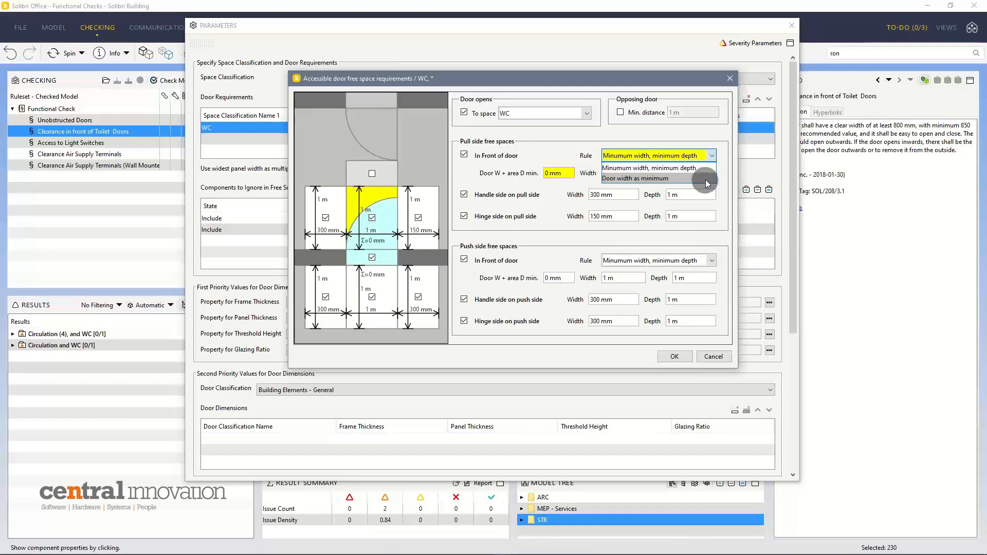
{"action": "left_click", "coordinate": [720, 151]}
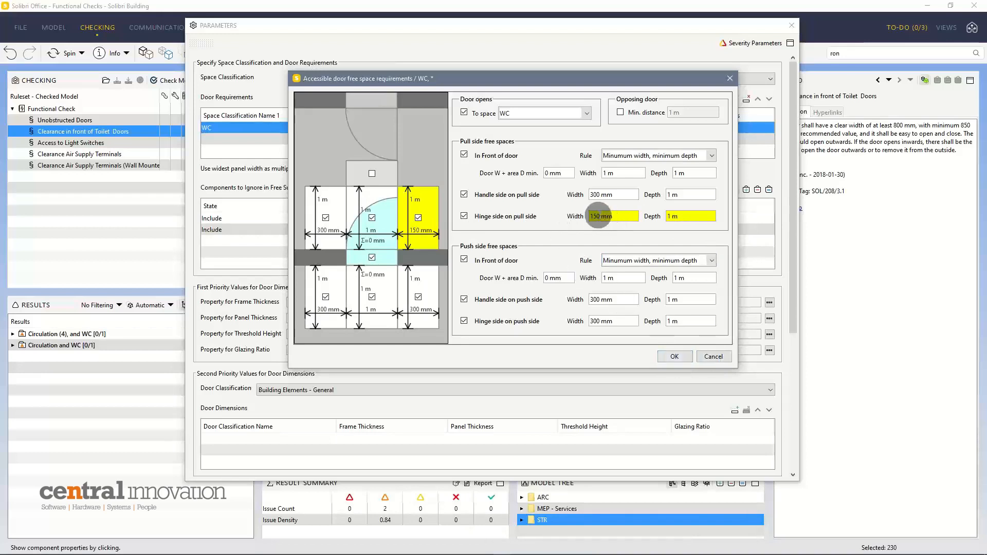
{"action": "left_click", "coordinate": [599, 216]}
{"action": "left_click_drag", "start_coordinate": [601, 215], "coordinate": [607, 214]}
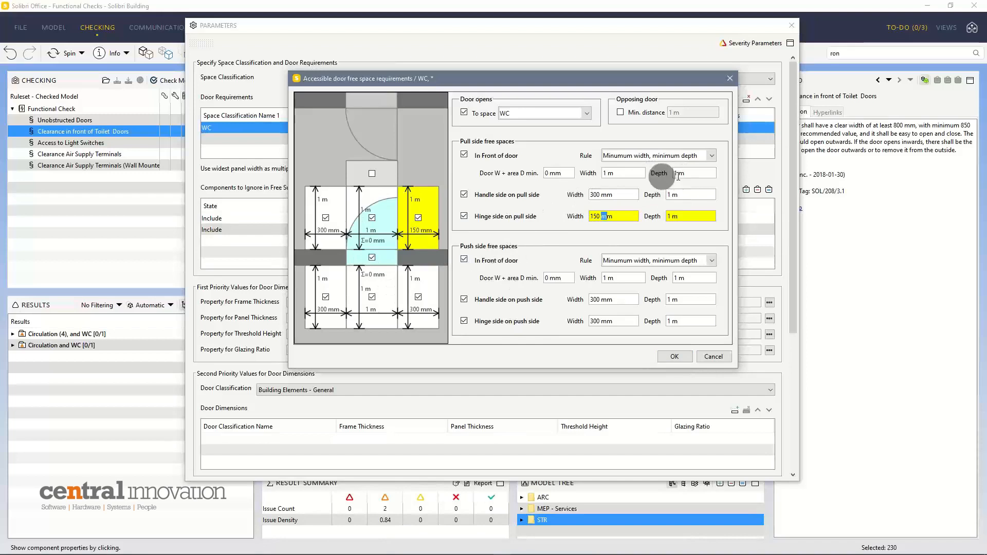
{"action": "left_click", "coordinate": [675, 356]}
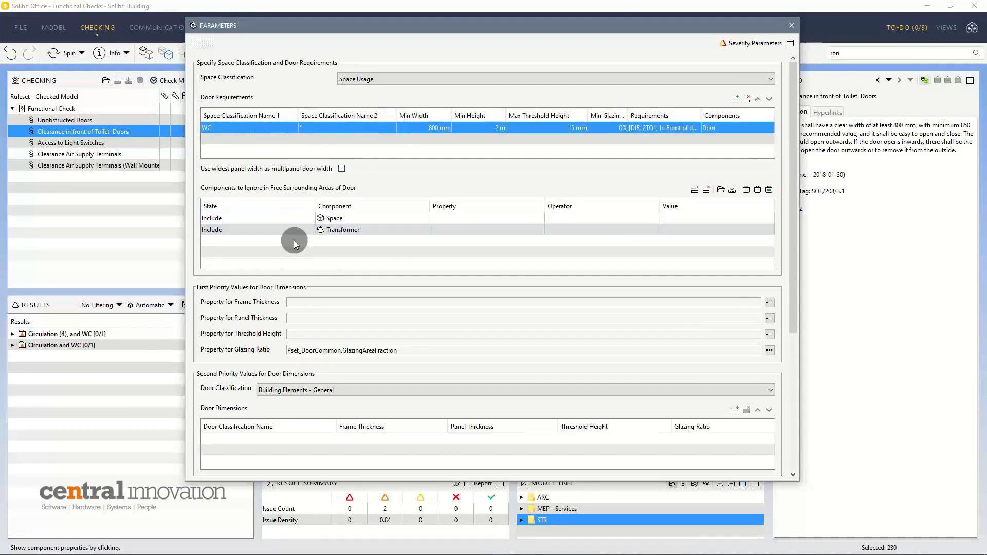
Review the components ignored around the door and the remaining door dimension and ramp parameters, then close the rule parameters
{"action": "left_click", "coordinate": [270, 218]}
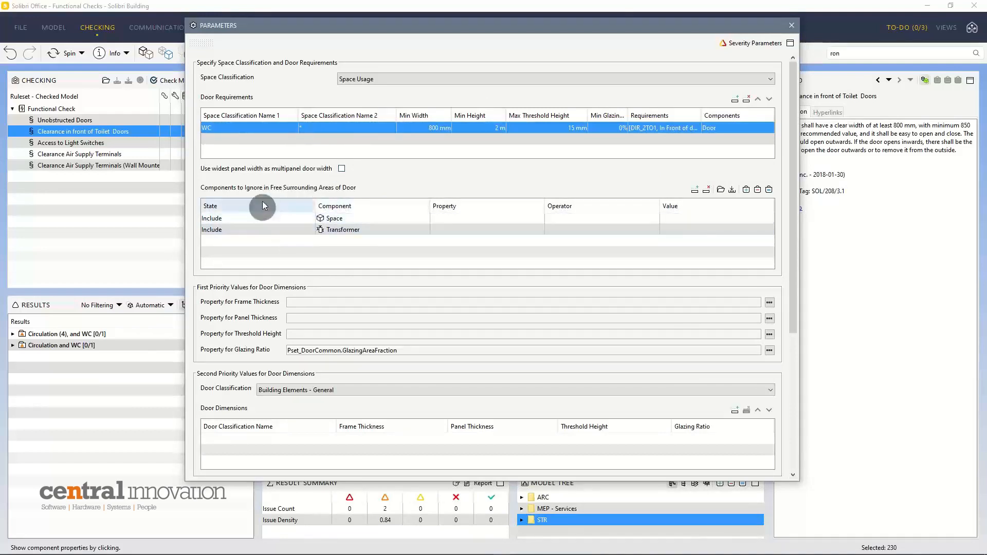
{"action": "left_click", "coordinate": [285, 230]}
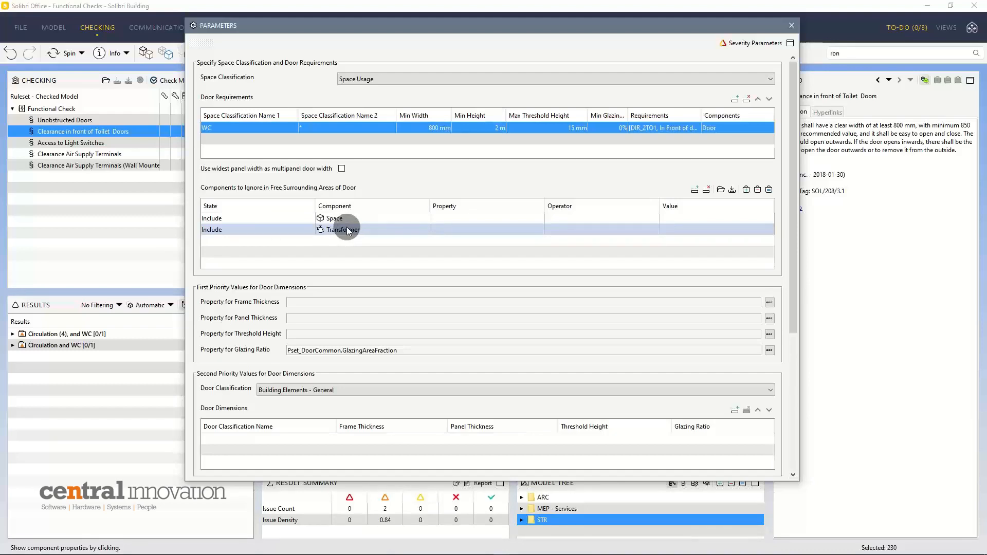
{"action": "left_click", "coordinate": [310, 220]}
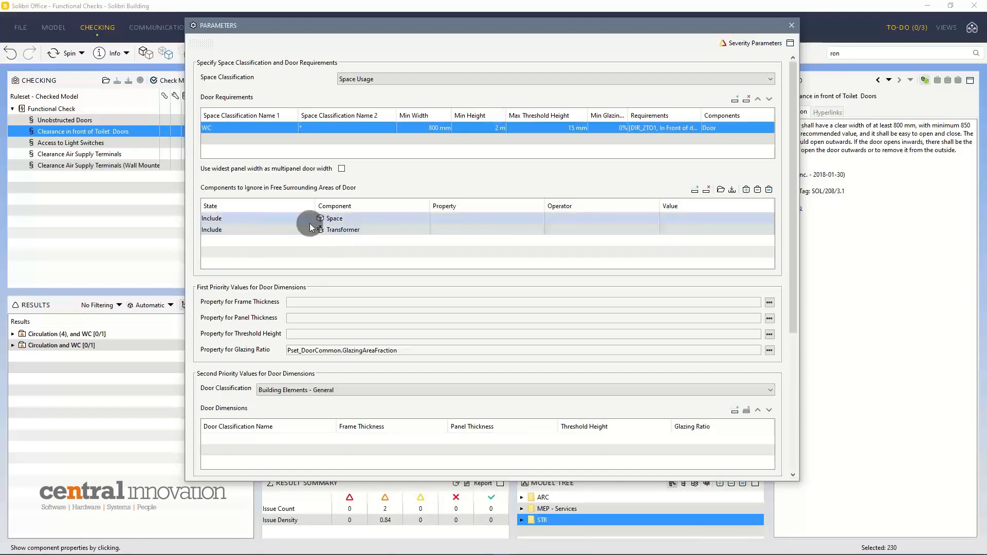
{"action": "left_click_drag", "start_coordinate": [795, 193], "coordinate": [802, 246]}
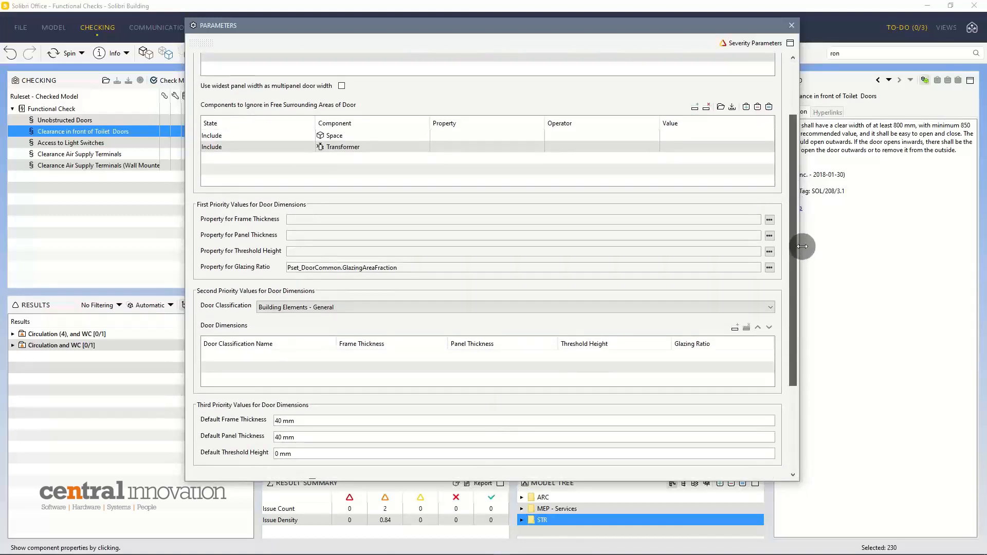
{"action": "left_click_drag", "start_coordinate": [801, 250], "coordinate": [809, 358]}
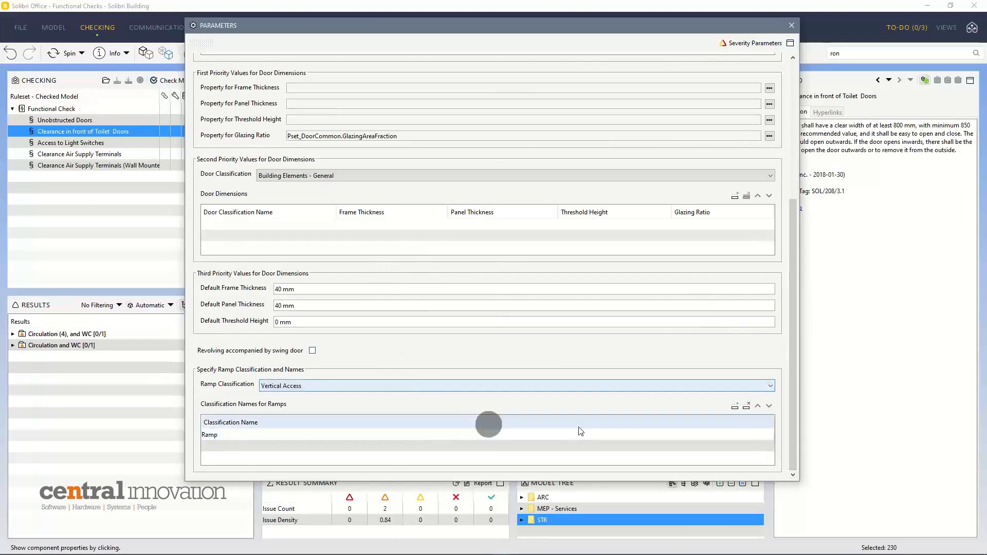
{"action": "left_click_drag", "start_coordinate": [794, 359], "coordinate": [797, 232]}
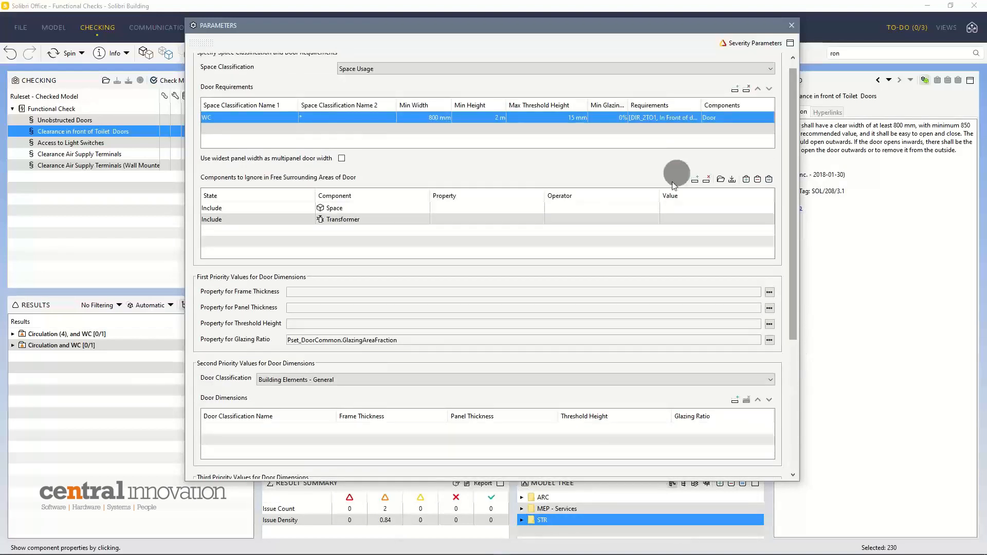
{"action": "left_click", "coordinate": [792, 26]}
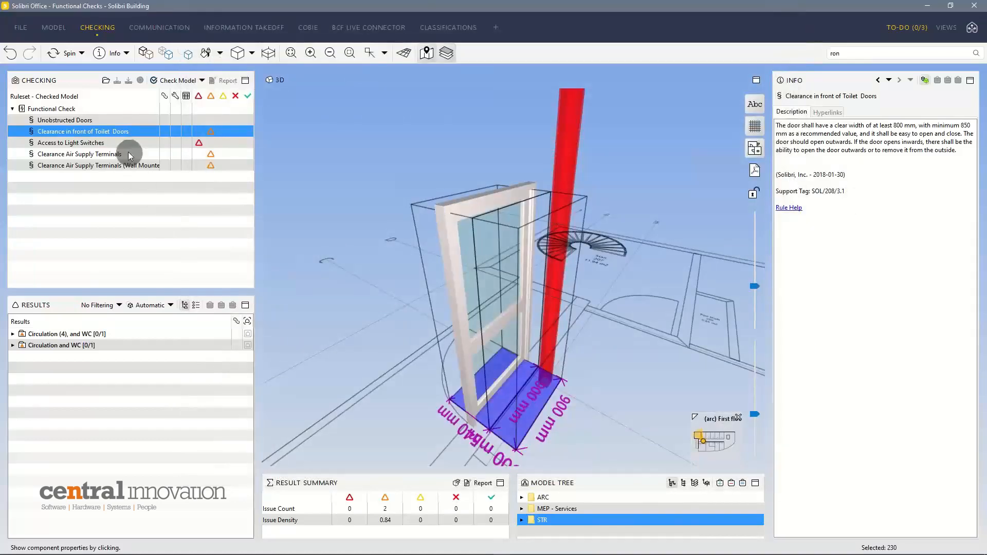
Show the toilet door rule's moderate-severity issues in 3D and compare the two circulation and WC result groups
{"action": "left_click", "coordinate": [383, 509]}
{"action": "left_click_drag", "start_coordinate": [526, 284], "coordinate": [376, 217]}
{"action": "left_click_drag", "start_coordinate": [538, 262], "coordinate": [462, 307]}
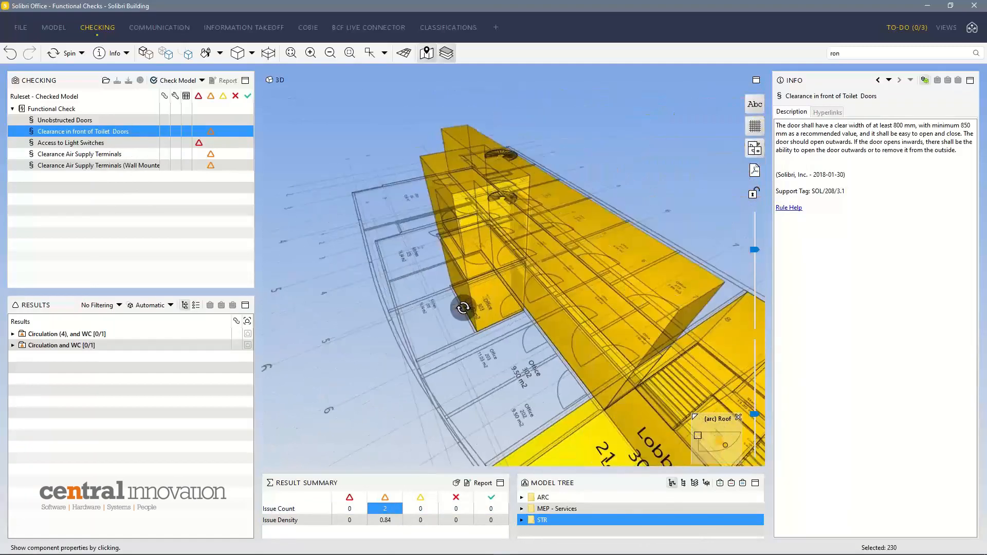
{"action": "scroll", "coordinate": [516, 262], "scroll_direction": "down", "scroll_amount": 5}
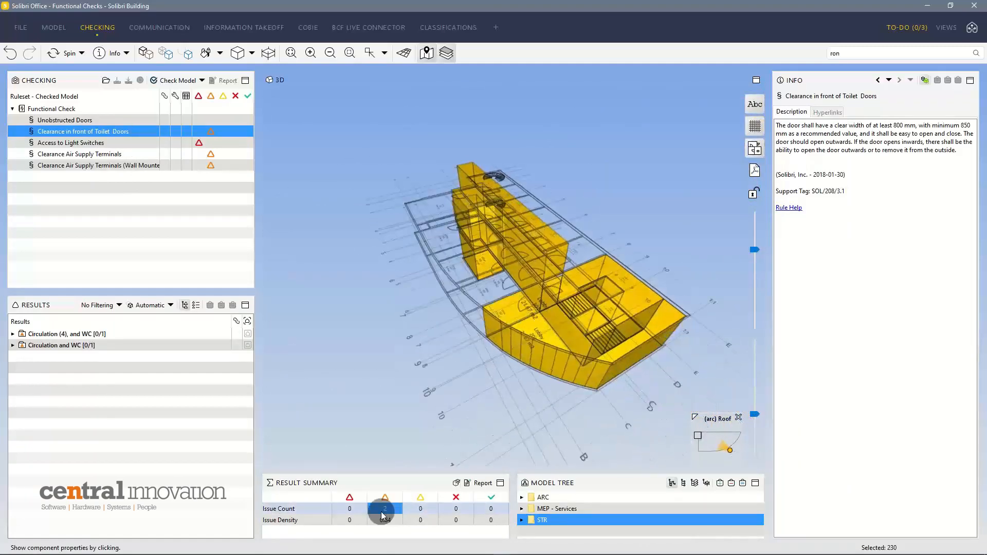
{"action": "left_click", "coordinate": [46, 334]}
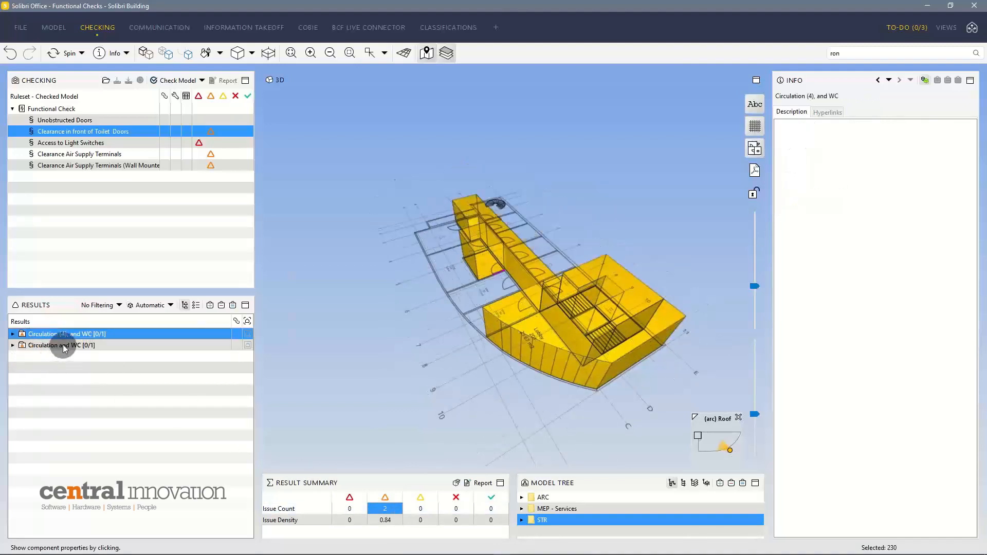
{"action": "left_click", "coordinate": [62, 345]}
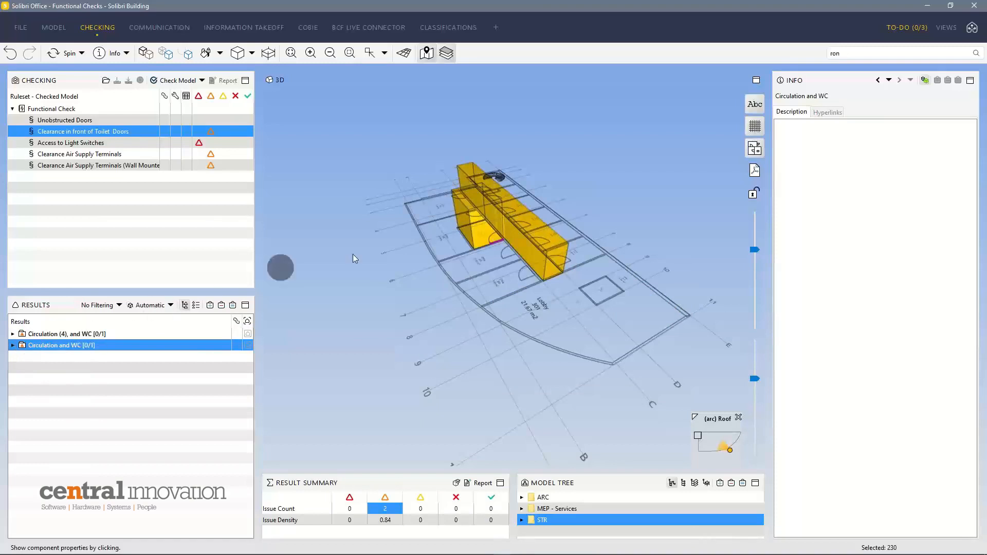
{"action": "left_click_drag", "start_coordinate": [464, 221], "coordinate": [499, 231]}
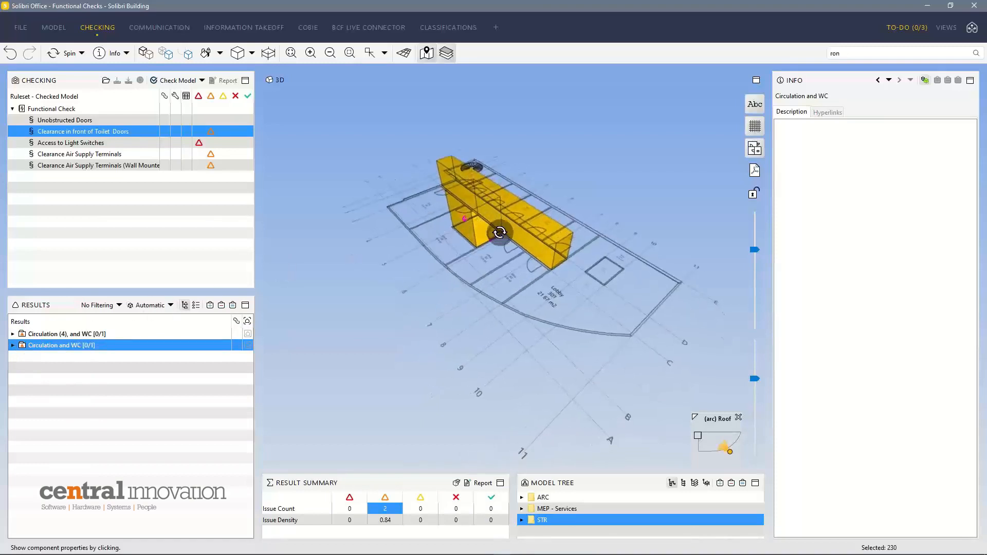
Expand the Circulation (4), and WC results down to the Door.1.8 hinge-side issue and show it in 3D
{"action": "left_click", "coordinate": [12, 334]}
{"action": "left_click", "coordinate": [27, 346]}
{"action": "left_click", "coordinate": [22, 345]}
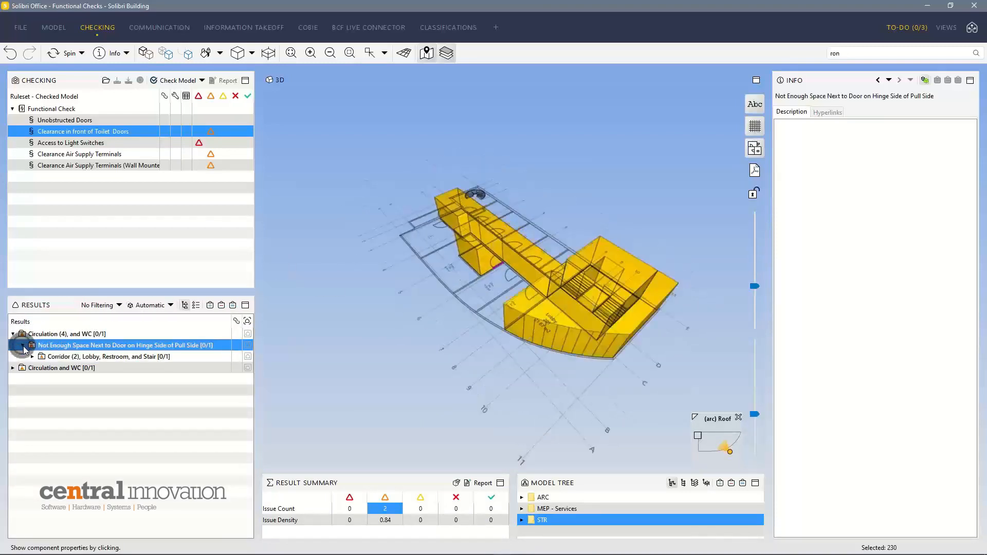
{"action": "left_click", "coordinate": [54, 356]}
{"action": "left_click", "coordinate": [32, 356]}
{"action": "left_click", "coordinate": [94, 368]}
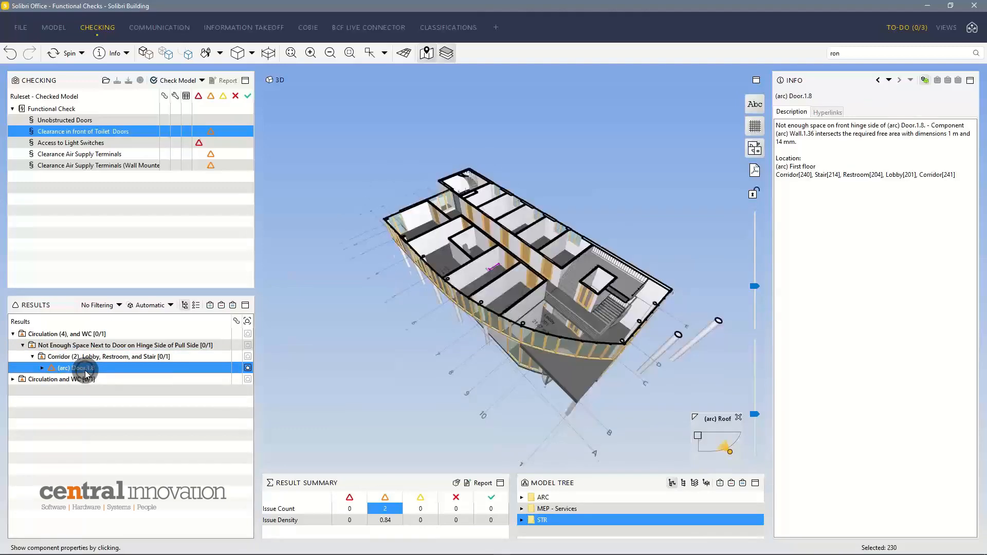
Inspect Door.1.8's hinge-side clearance zone and the adjacent restroom wall up close, and check the components listed under the issue
{"action": "mouse_move", "coordinate": [511, 305]}
{"action": "left_mouse_down"}
{"action": "mouse_move", "coordinate": [507, 335]}
{"action": "mouse_move", "coordinate": [528, 311]}
{"action": "mouse_move", "coordinate": [508, 334]}
{"action": "mouse_move", "coordinate": [513, 365]}
{"action": "mouse_move", "coordinate": [507, 315]}
{"action": "left_mouse_up"}
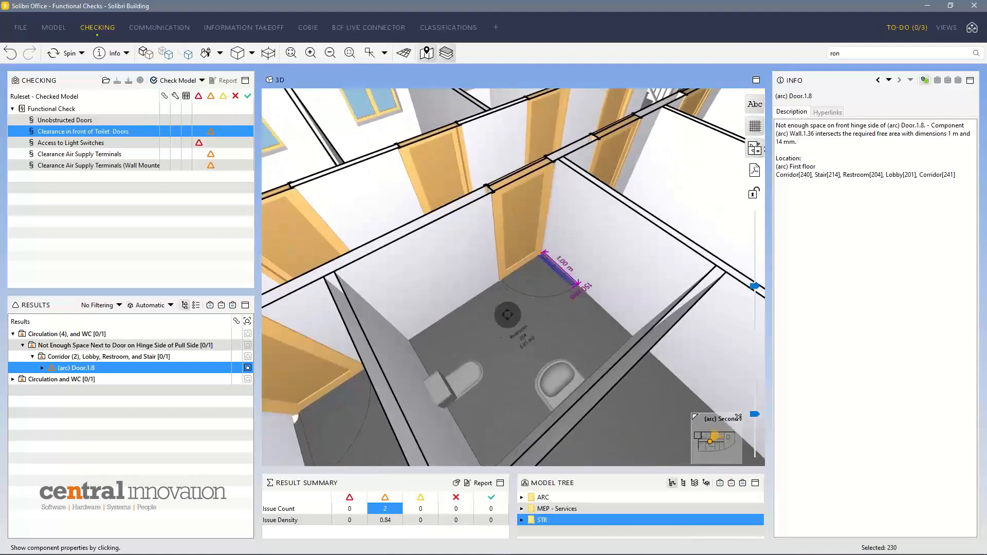
{"action": "left_click_drag", "start_coordinate": [545, 262], "coordinate": [566, 368]}
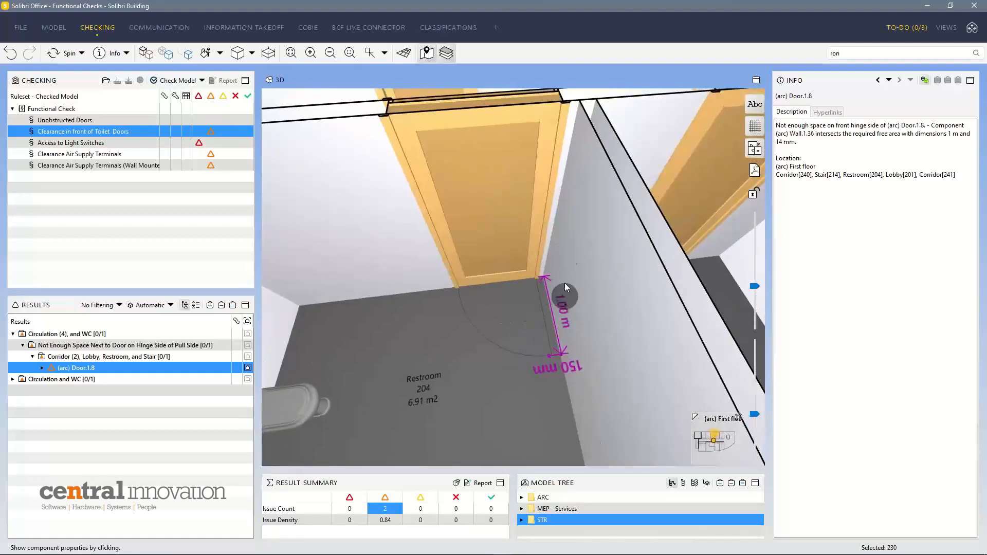
{"action": "scroll", "coordinate": [559, 355], "scroll_direction": "up", "scroll_amount": 2}
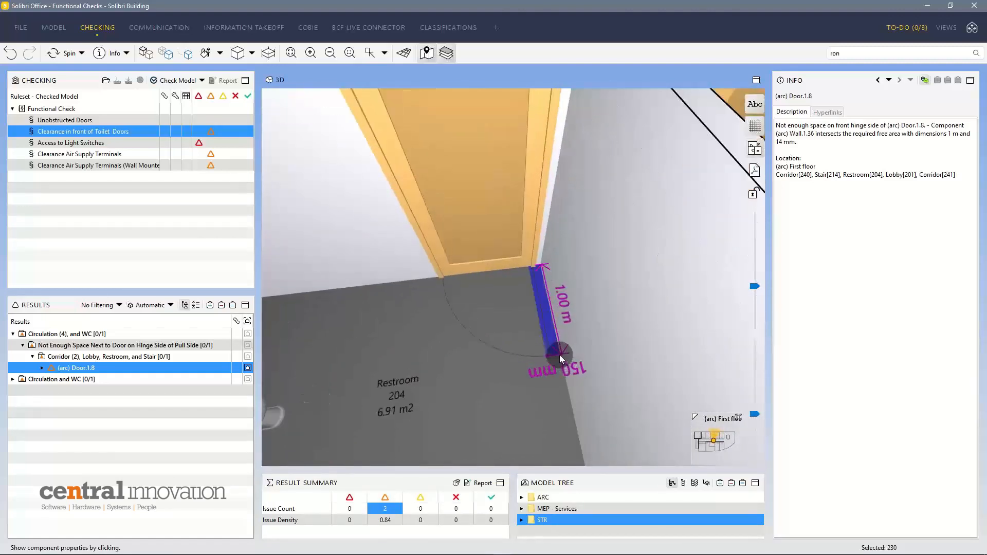
{"action": "left_click", "coordinate": [42, 368]}
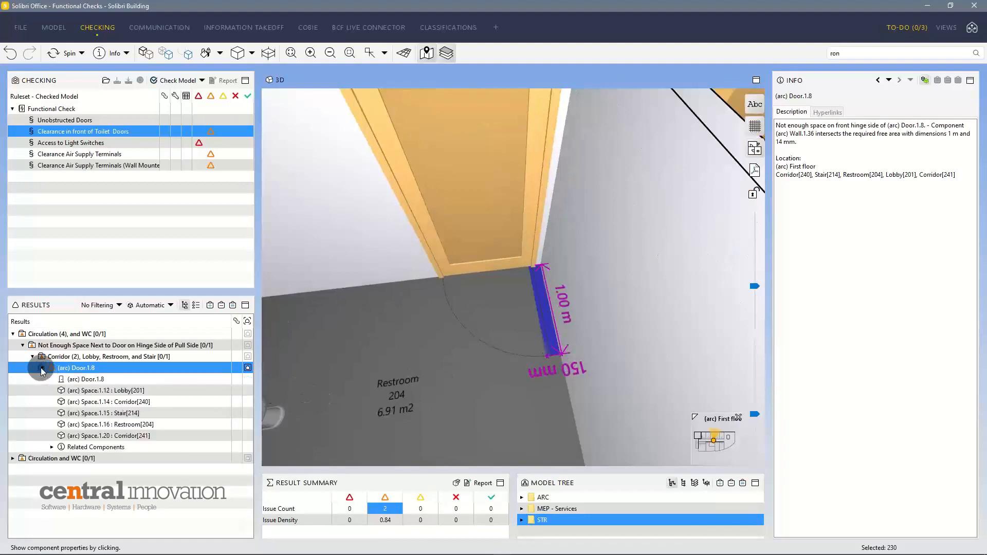
{"action": "left_click", "coordinate": [42, 367]}
{"action": "left_click_drag", "start_coordinate": [460, 321], "coordinate": [602, 345]}
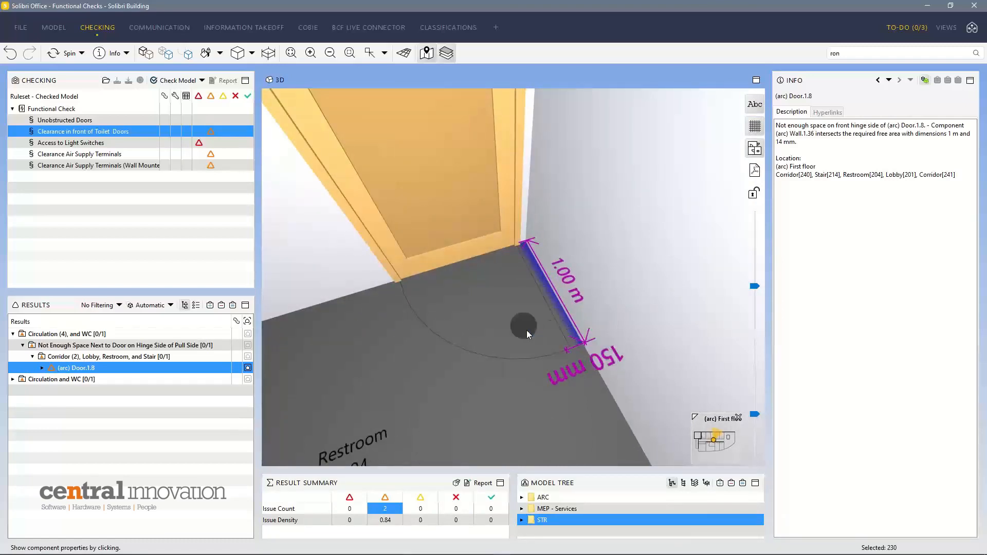
{"action": "left_click_drag", "start_coordinate": [562, 294], "coordinate": [551, 226]}
{"action": "left_click_drag", "start_coordinate": [569, 169], "coordinate": [568, 181]}
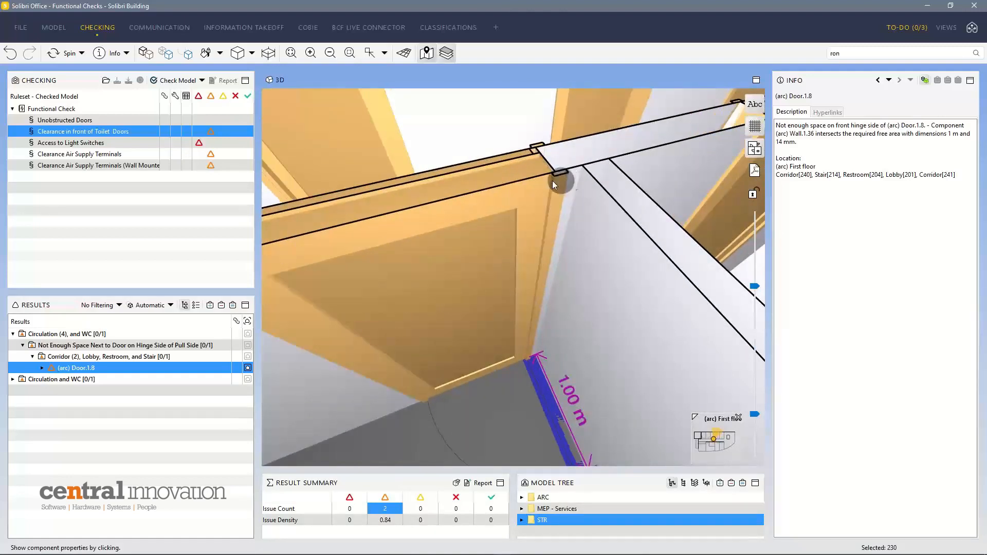
Dimension the distance and horizontal distance from Door.1.8's hinge-side edge to the plane of Wall.1.36
{"action": "left_click", "coordinate": [125, 53]}
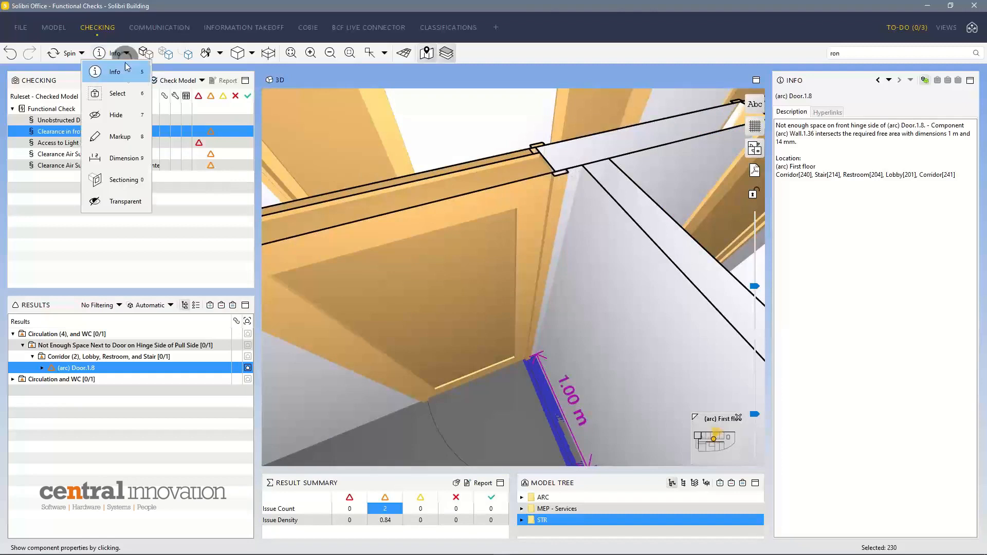
{"action": "left_click", "coordinate": [124, 158]}
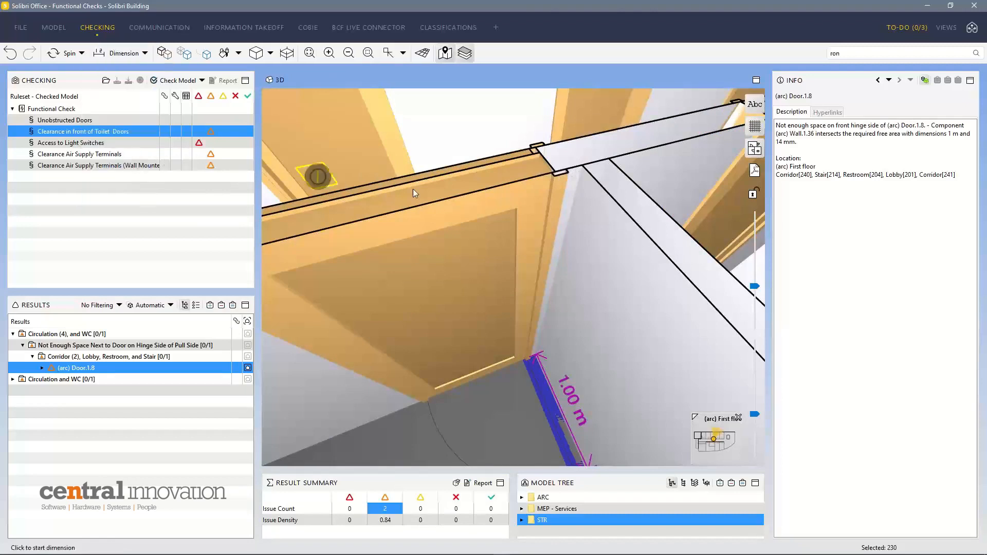
{"action": "left_click", "coordinate": [557, 212]}
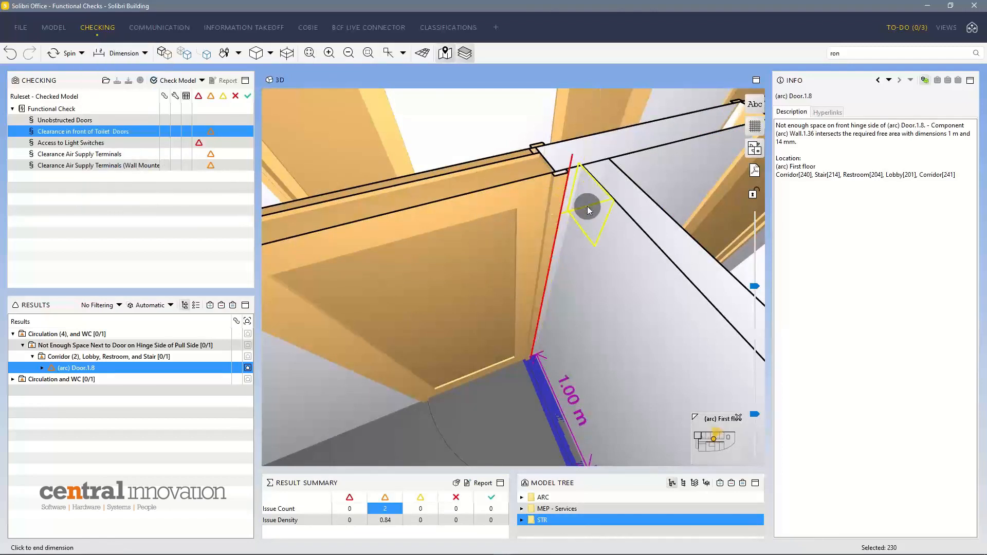
{"action": "left_click", "coordinate": [590, 207]}
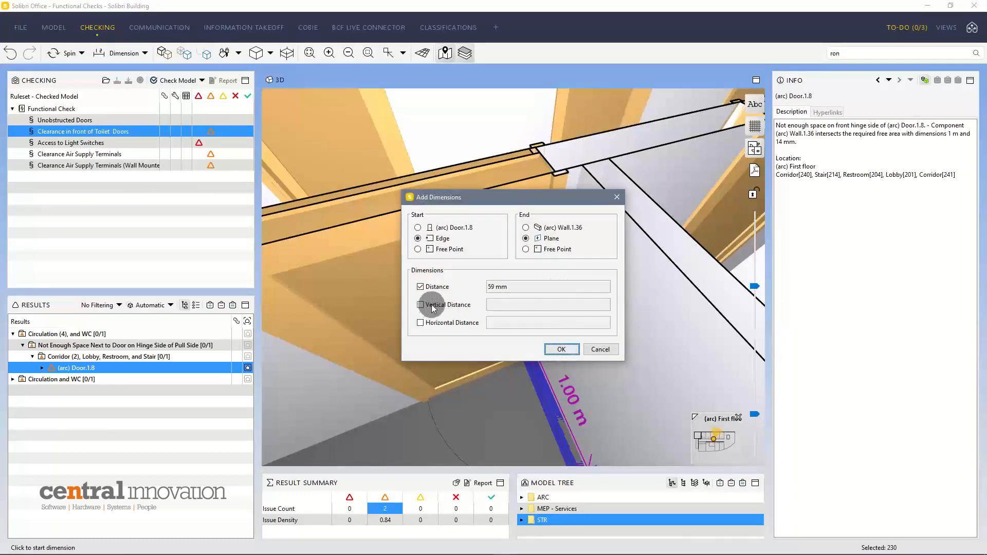
{"action": "left_click", "coordinate": [429, 325]}
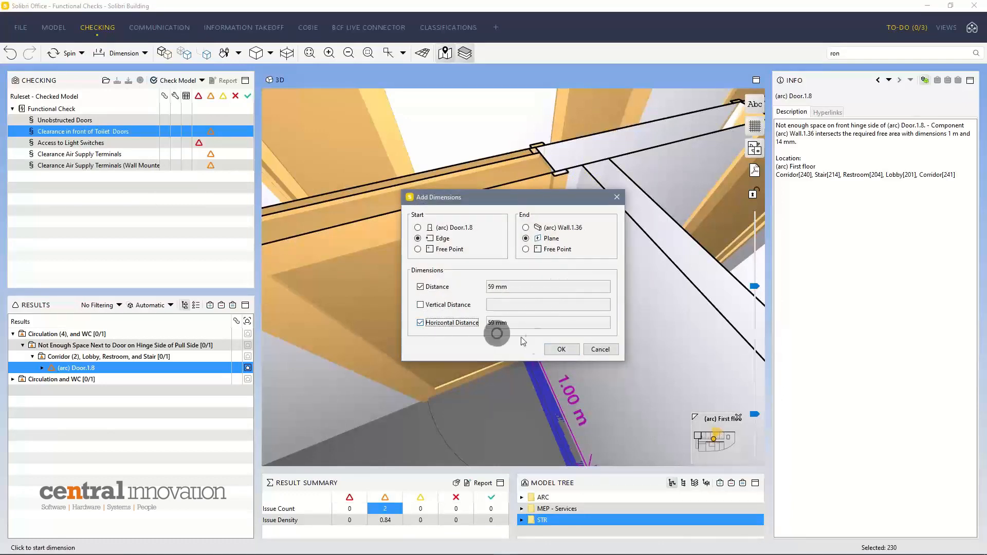
{"action": "left_click", "coordinate": [561, 350]}
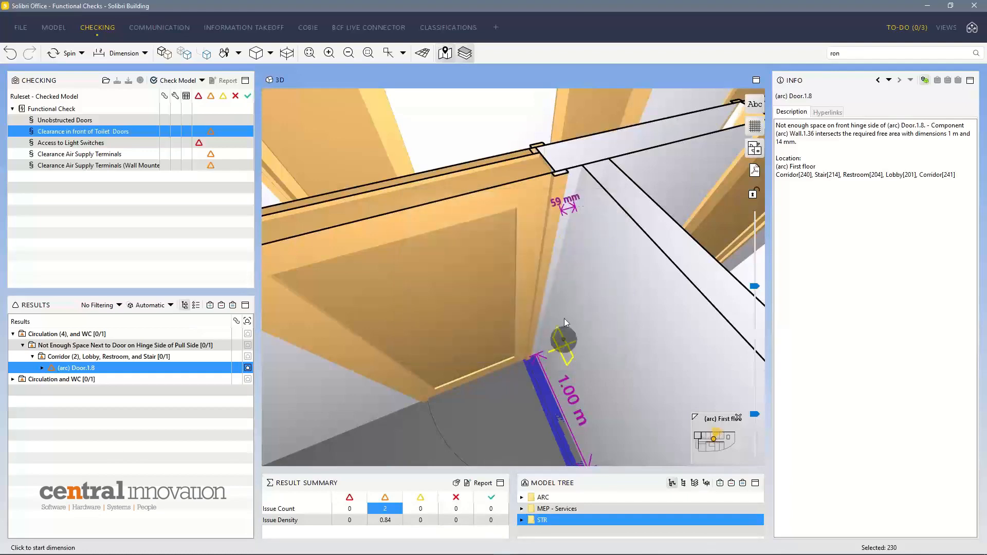
Examine Door.1.8's hinge-side clearance dimensions down to the floor and its position within the surrounding restroom, leaving the Dimension tool
{"action": "left_click", "coordinate": [598, 356]}
{"action": "middle_click_drag", "start_coordinate": [597, 355], "coordinate": [579, 332]}
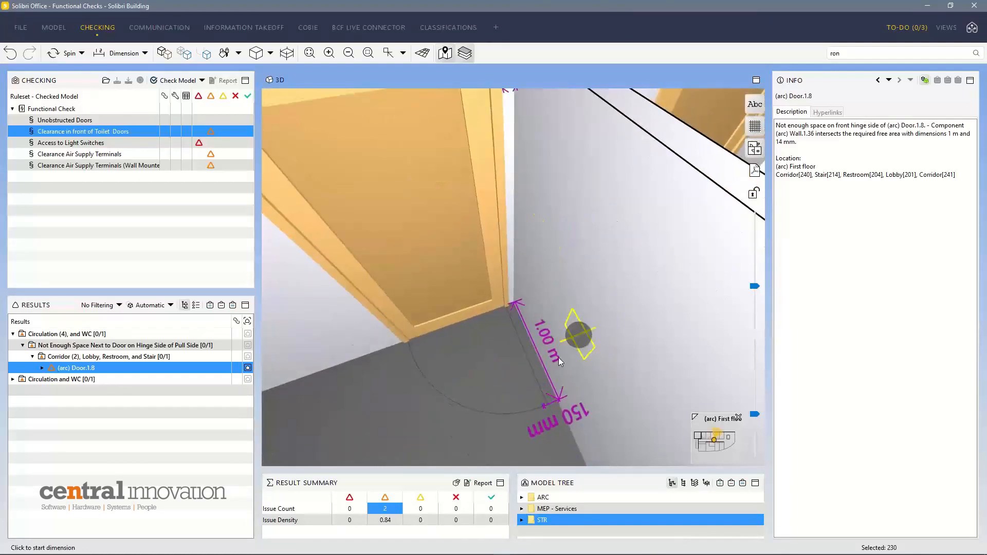
{"action": "scroll", "coordinate": [550, 371], "scroll_direction": "down", "scroll_amount": 2}
{"action": "scroll", "coordinate": [550, 370], "scroll_direction": "down", "scroll_amount": 1}
{"action": "mouse_move", "coordinate": [551, 318]}
{"action": "left_mouse_down"}
{"action": "mouse_move", "coordinate": [561, 315]}
{"action": "mouse_move", "coordinate": [539, 311]}
{"action": "left_mouse_up"}
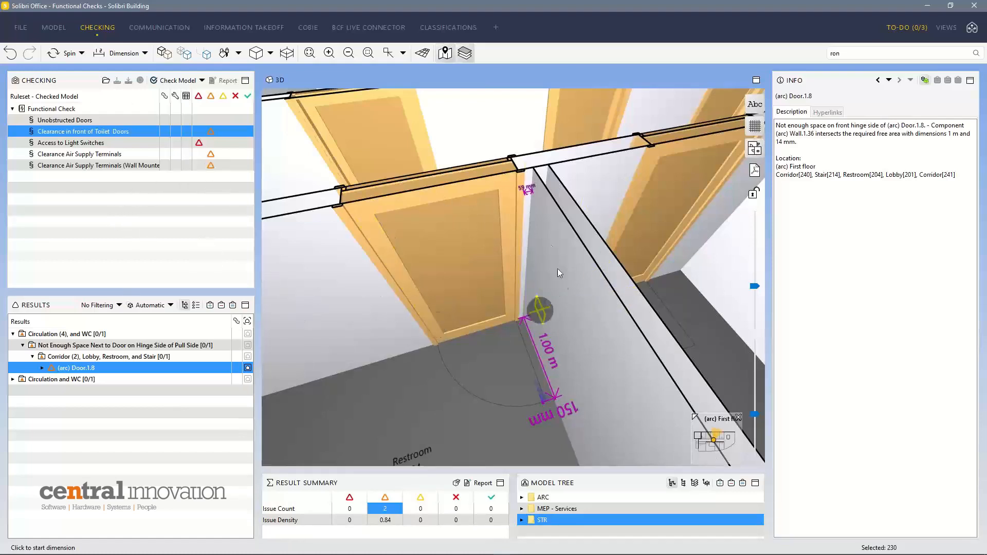
{"action": "scroll", "coordinate": [522, 339], "scroll_direction": "down", "scroll_amount": 2}
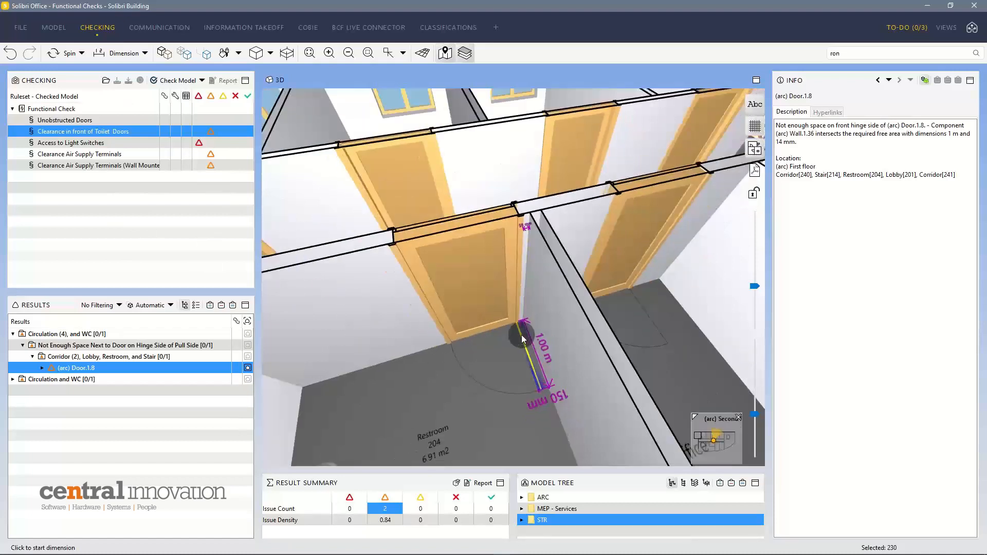
{"action": "key", "text": "Escape"}
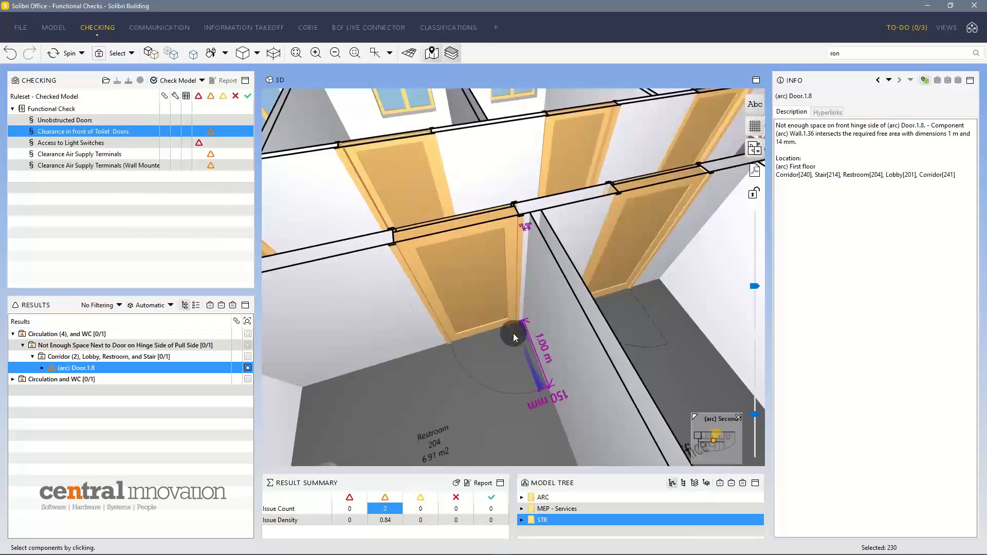
{"action": "scroll", "coordinate": [484, 350], "scroll_direction": "down", "scroll_amount": 5}
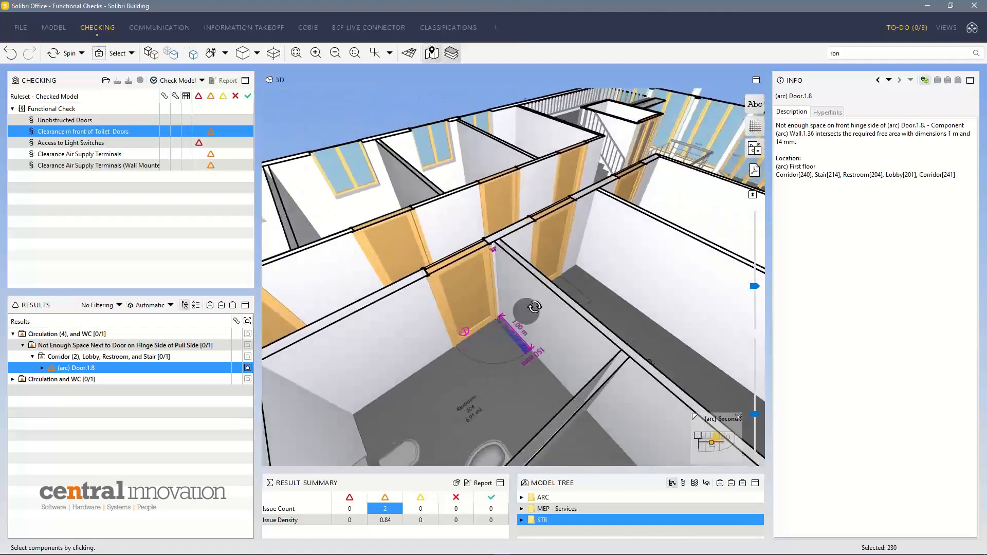
Expand the Circulation and WC results down to the Corridor and Restroom group and show its door issue in 3D
{"action": "left_click", "coordinate": [12, 380]}
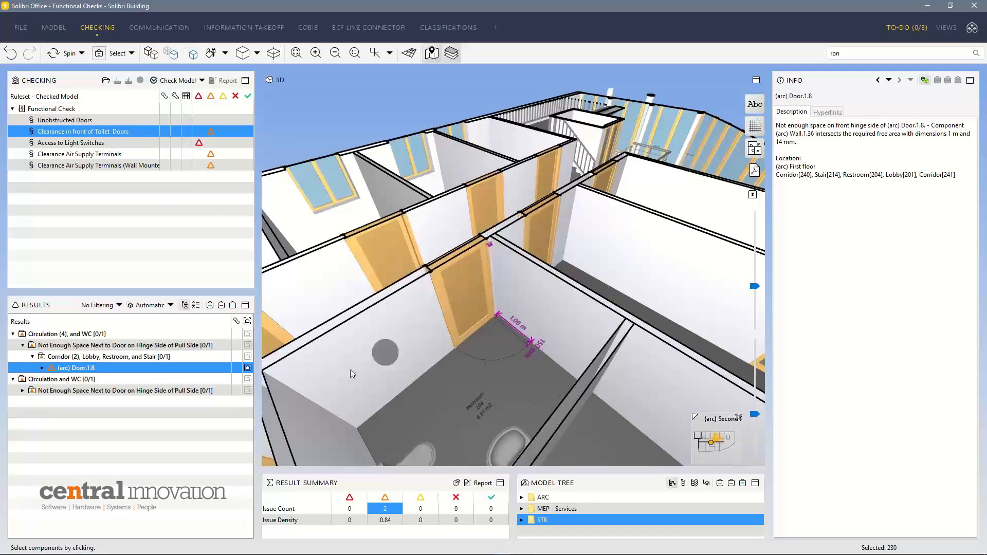
{"action": "left_click", "coordinate": [111, 392]}
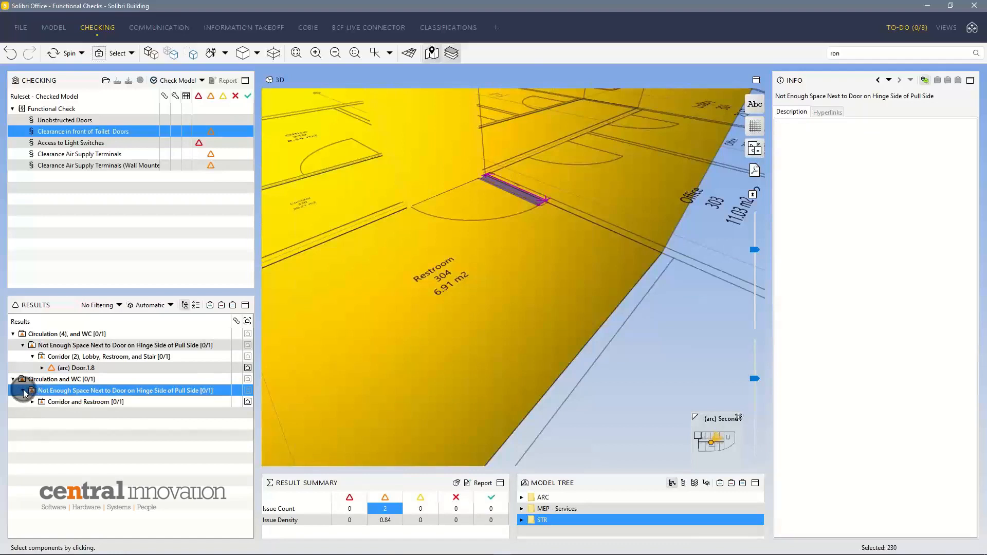
{"action": "left_click", "coordinate": [82, 402]}
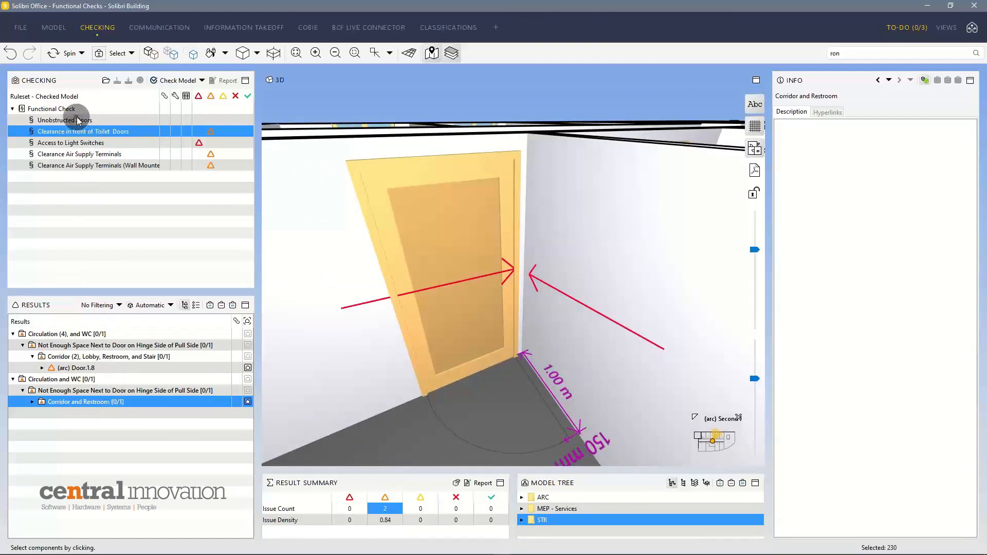
Show all components of the combined building in 3D and view the ground-floor revolving entrance door up close
{"action": "left_click", "coordinate": [150, 52]}
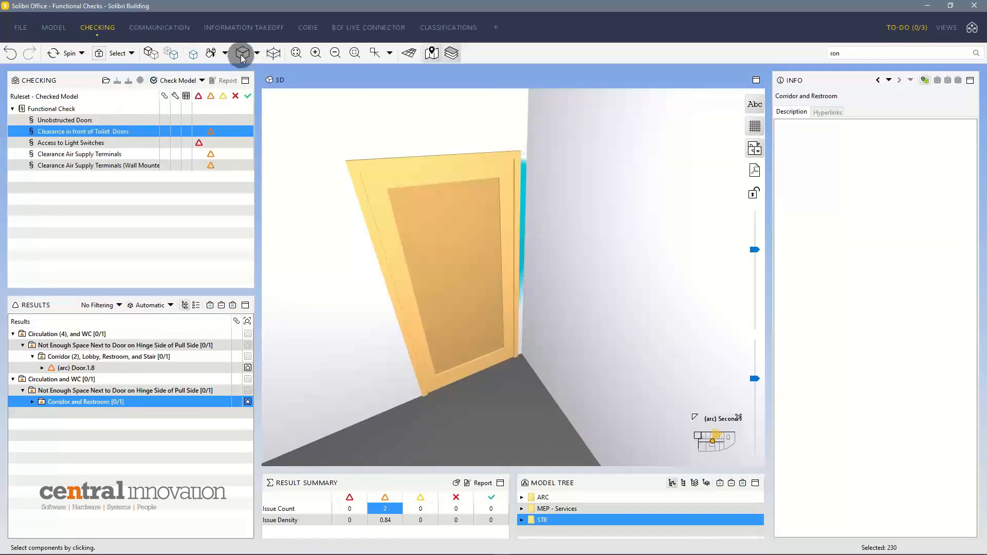
{"action": "left_click", "coordinate": [376, 54]}
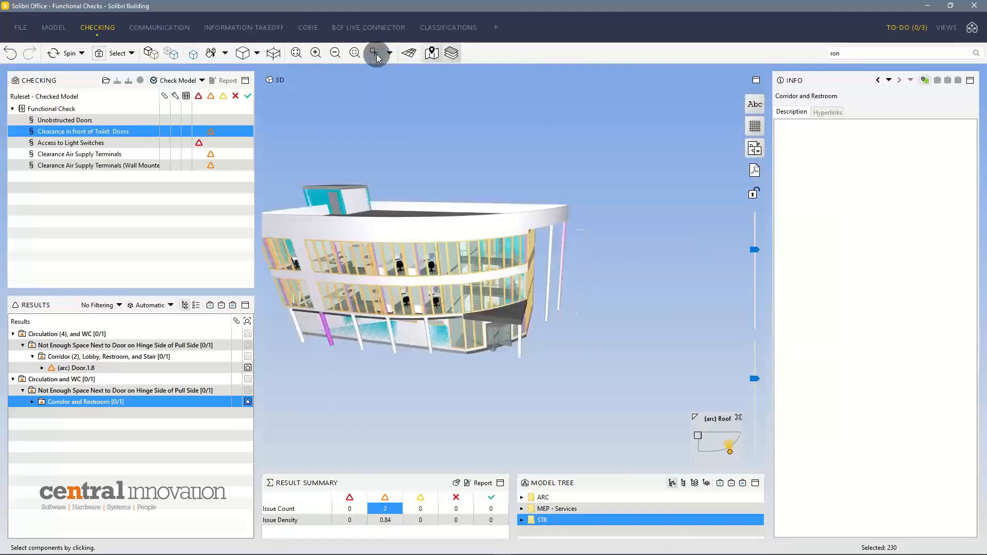
{"action": "scroll", "coordinate": [549, 293], "scroll_direction": "up", "scroll_amount": 4}
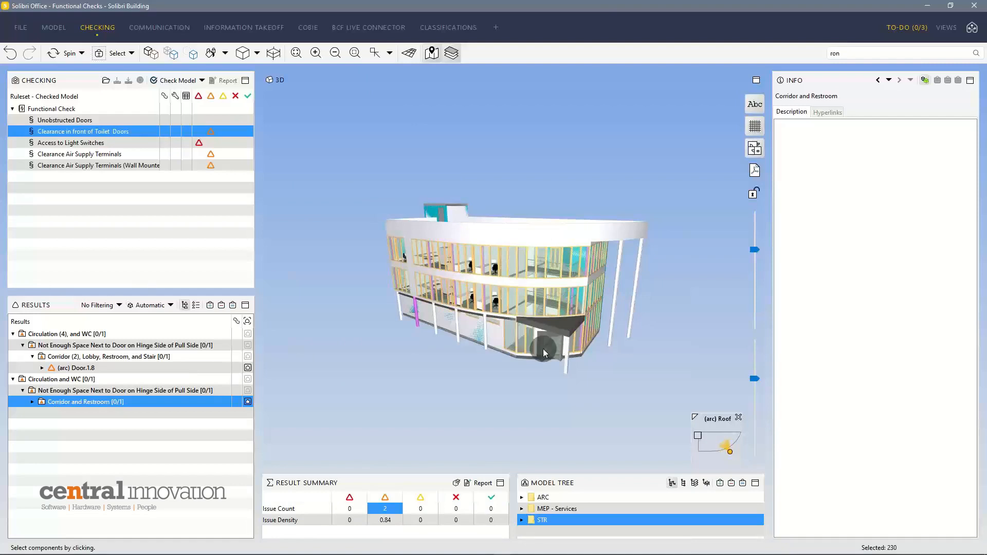
{"action": "middle_click_drag", "start_coordinate": [543, 348], "coordinate": [533, 321]}
{"action": "key", "text": "Caps_Lock"}
{"action": "key", "text": "Caps_Lock"}
{"action": "left_click_drag", "start_coordinate": [532, 321], "coordinate": [523, 269]}
{"action": "scroll", "coordinate": [544, 332], "scroll_direction": "up", "scroll_amount": 5}
{"action": "scroll", "coordinate": [544, 332], "scroll_direction": "up", "scroll_amount": 10}
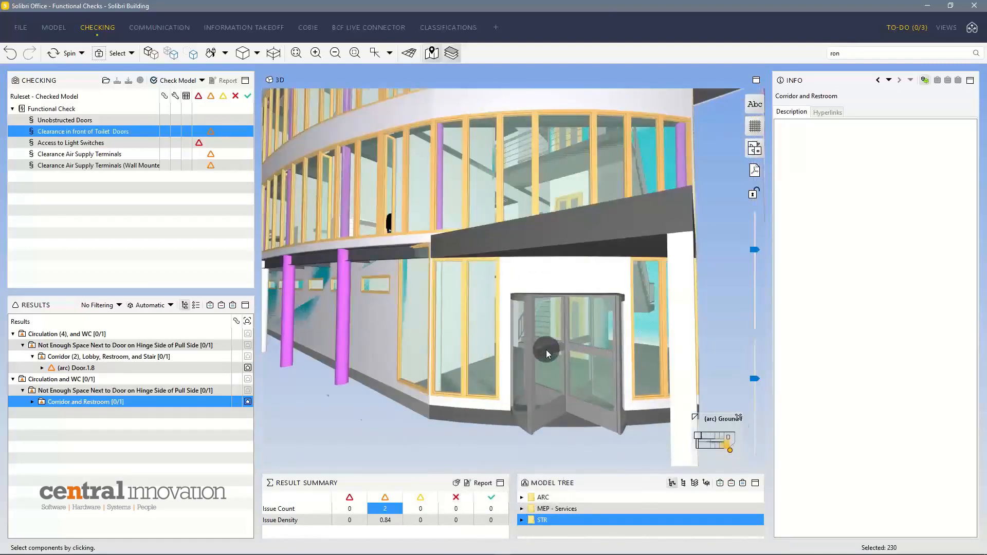
Switch to Game navigation and walk through the revolving entrance, lobby and ground-floor corridor into Conference 1
{"action": "left_click", "coordinate": [62, 57]}
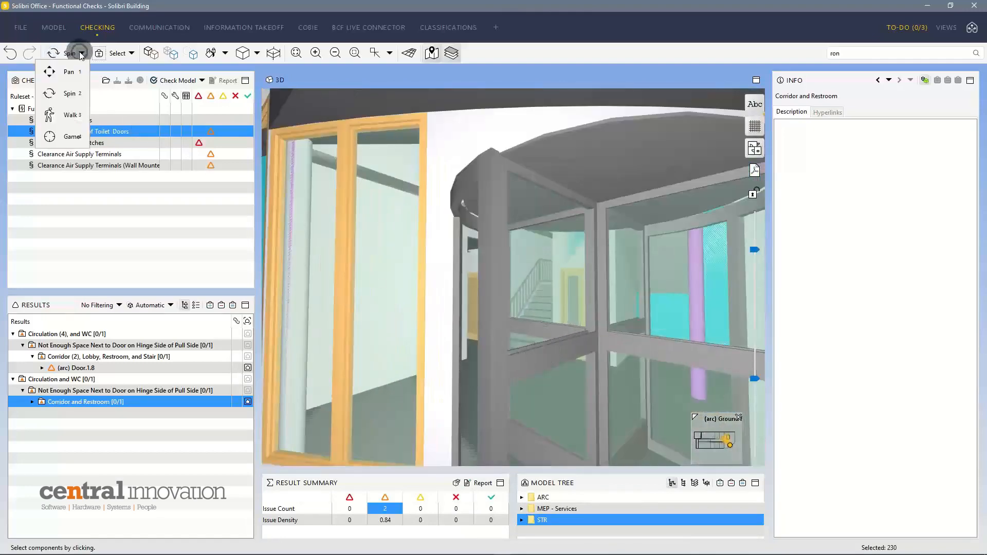
{"action": "left_click", "coordinate": [59, 134]}
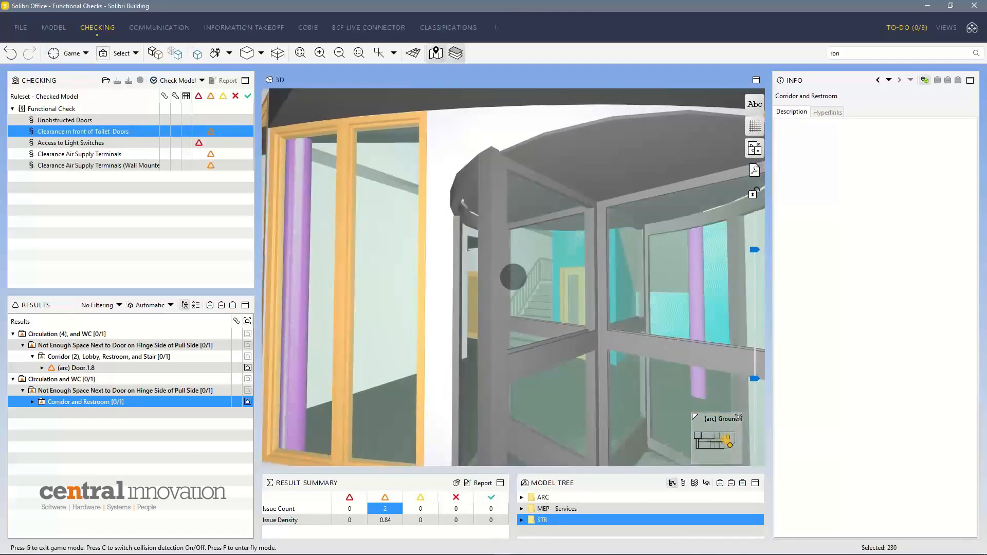
{"action": "key", "text": "w"}
{"action": "key", "text": "w"}
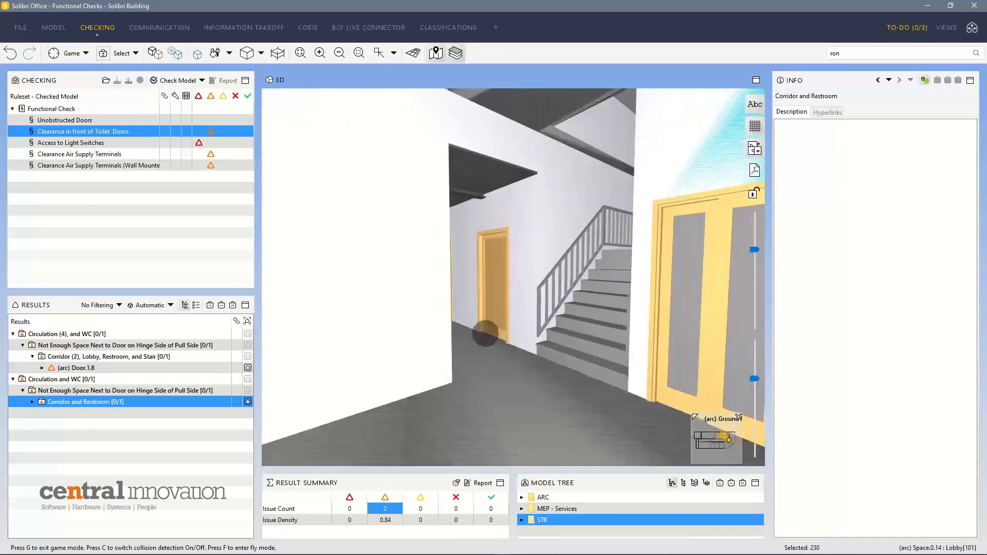
{"action": "key", "text": "w"}
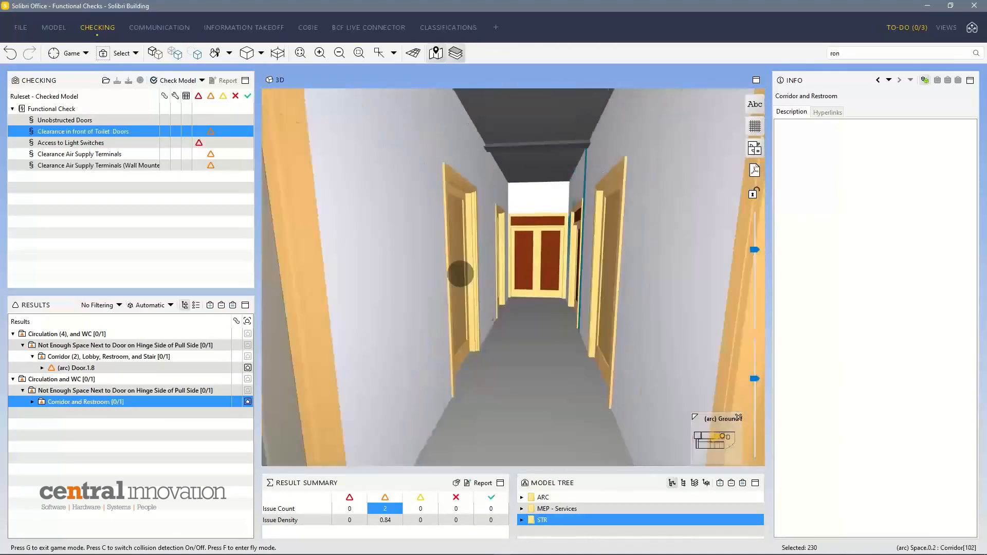
{"action": "key", "text": "w"}
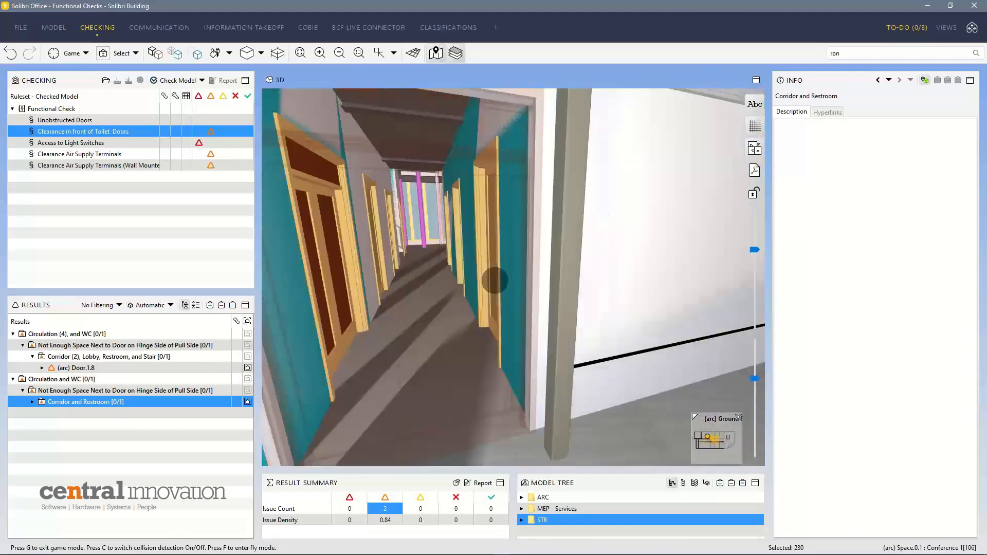
Look around Conference 1, walk back into the corridor and enter the Women restroom, facing its door
{"action": "key", "text": "s"}
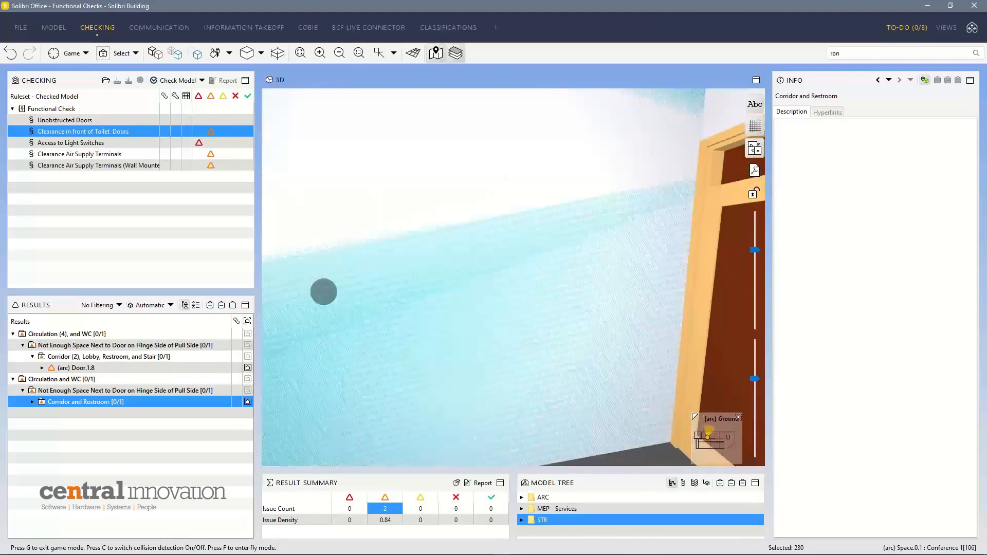
{"action": "left_click_drag", "start_coordinate": [324, 292], "coordinate": [562, 278]}
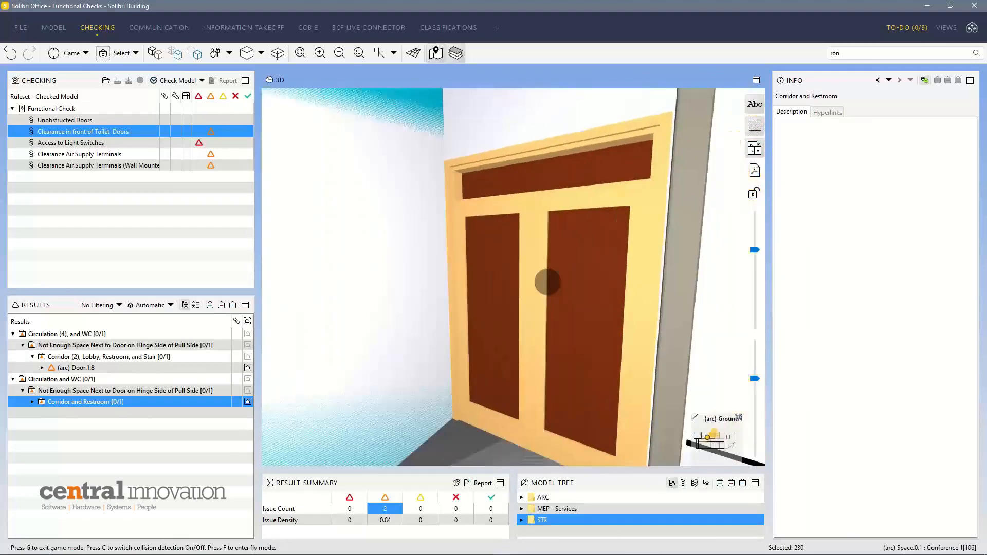
{"action": "key", "text": "w"}
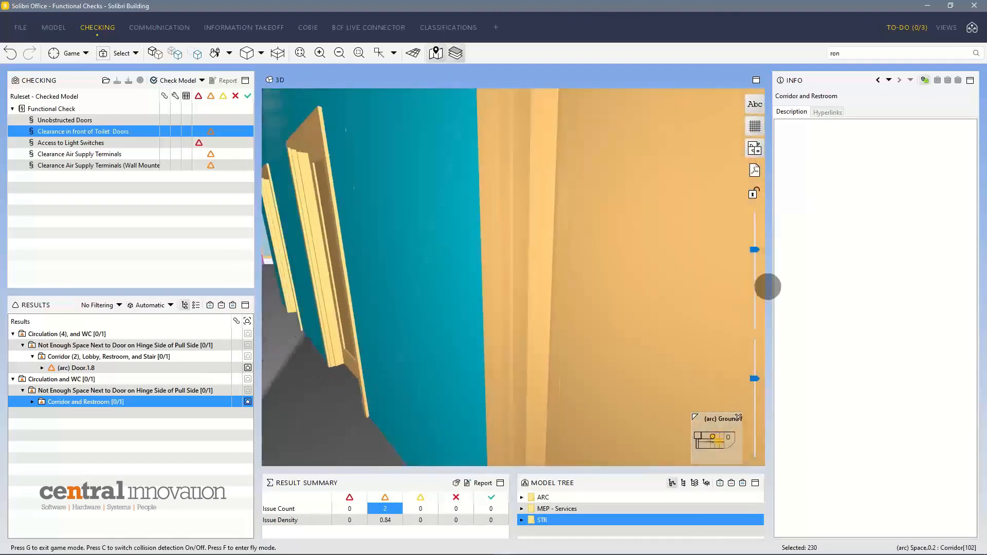
{"action": "key", "text": "w"}
{"action": "mouse_move", "coordinate": [537, 268]}
{"action": "left_mouse_down"}
{"action": "mouse_move", "coordinate": [465, 282]}
{"action": "mouse_move", "coordinate": [363, 280]}
{"action": "mouse_move", "coordinate": [370, 264]}
{"action": "mouse_move", "coordinate": [295, 272]}
{"action": "mouse_move", "coordinate": [455, 264]}
{"action": "mouse_move", "coordinate": [469, 249]}
{"action": "mouse_move", "coordinate": [459, 267]}
{"action": "left_mouse_up"}
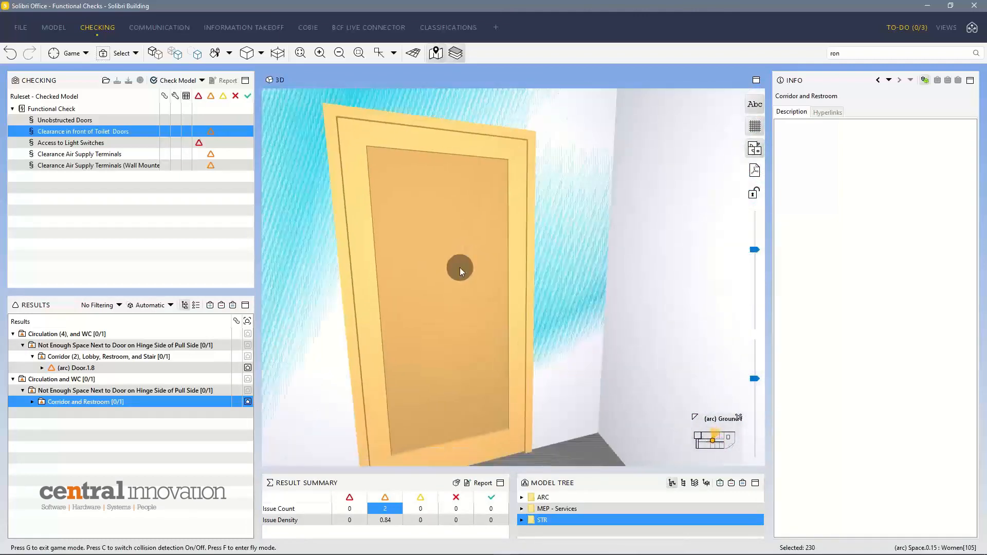
Move up to the first-floor restroom, select the light switch beside the door and examine its placement next to the frame
{"action": "left_click", "coordinate": [719, 419]}
{"action": "left_click", "coordinate": [723, 389]}
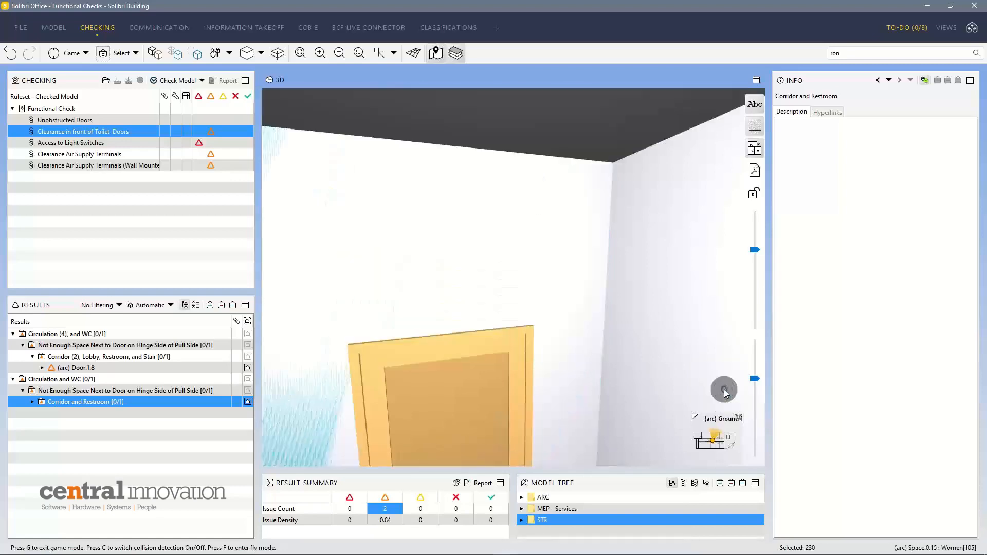
{"action": "mouse_move", "coordinate": [431, 286]}
{"action": "left_mouse_down"}
{"action": "mouse_move", "coordinate": [449, 284]}
{"action": "mouse_move", "coordinate": [396, 279]}
{"action": "left_mouse_up"}
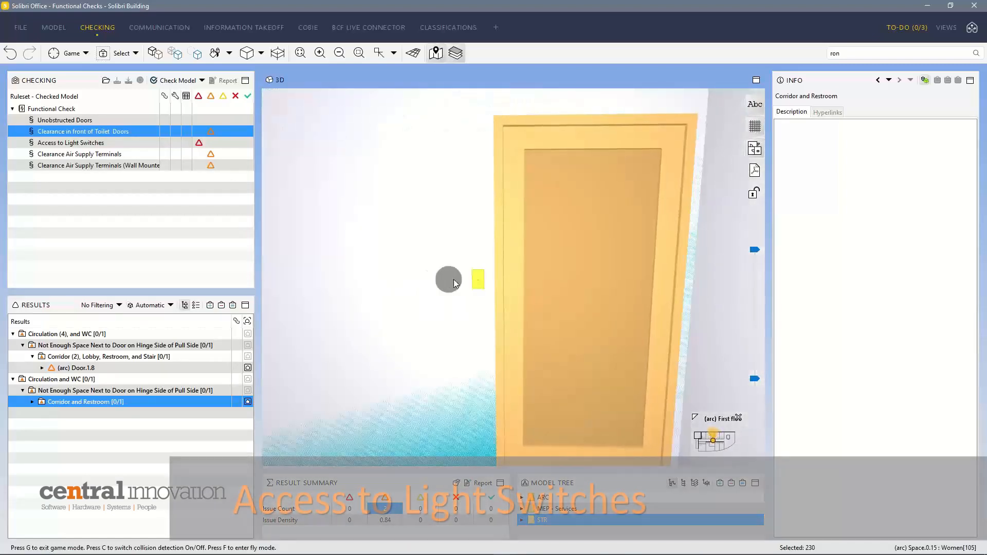
{"action": "key", "text": "Up"}
{"action": "left_click", "coordinate": [476, 277]}
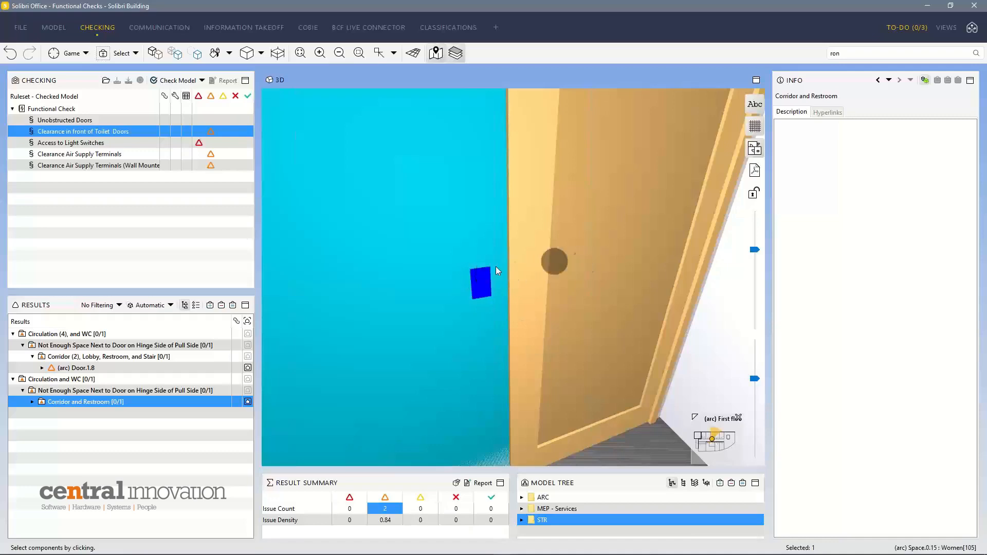
{"action": "left_click_drag", "start_coordinate": [619, 323], "coordinate": [489, 248]}
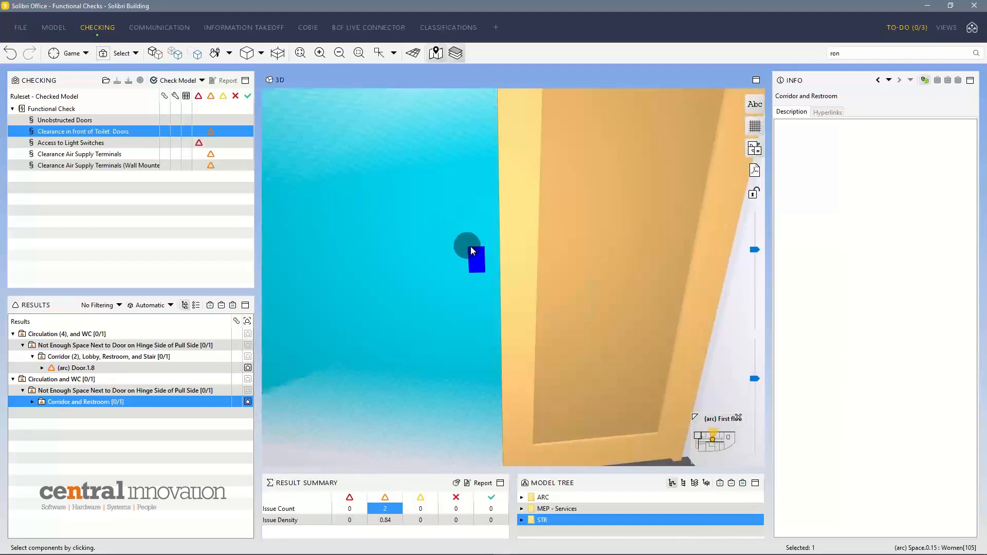
{"action": "left_click_drag", "start_coordinate": [474, 245], "coordinate": [434, 279]}
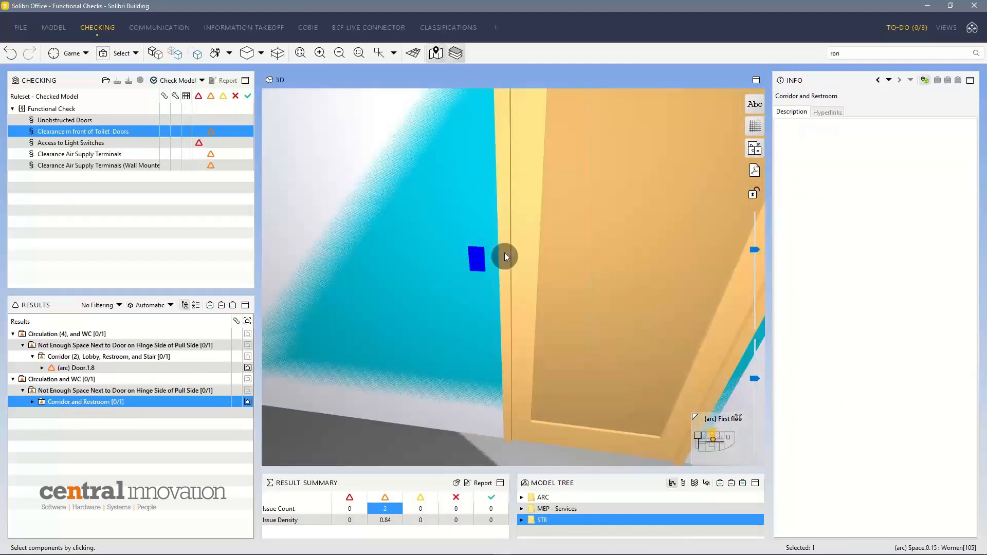
Open the rule parameters of the Clearance in front of Toilet Doors rule
{"action": "left_click", "coordinate": [111, 133]}
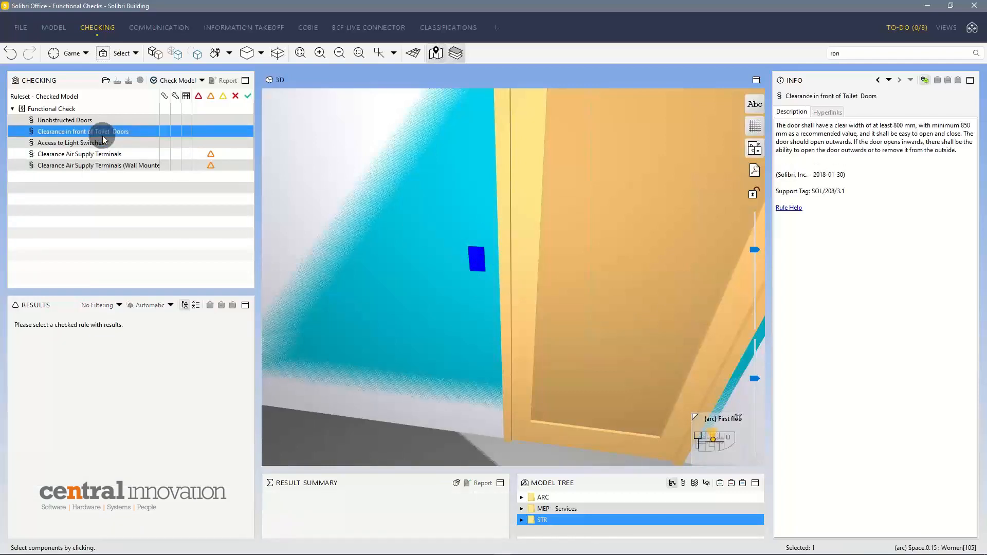
{"action": "right_click", "coordinate": [111, 134]}
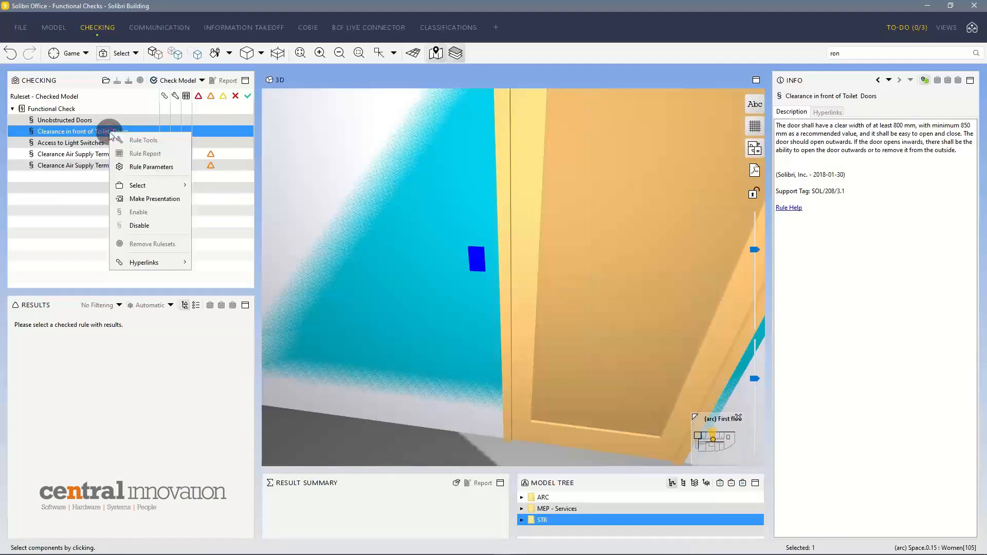
{"action": "left_click", "coordinate": [153, 166]}
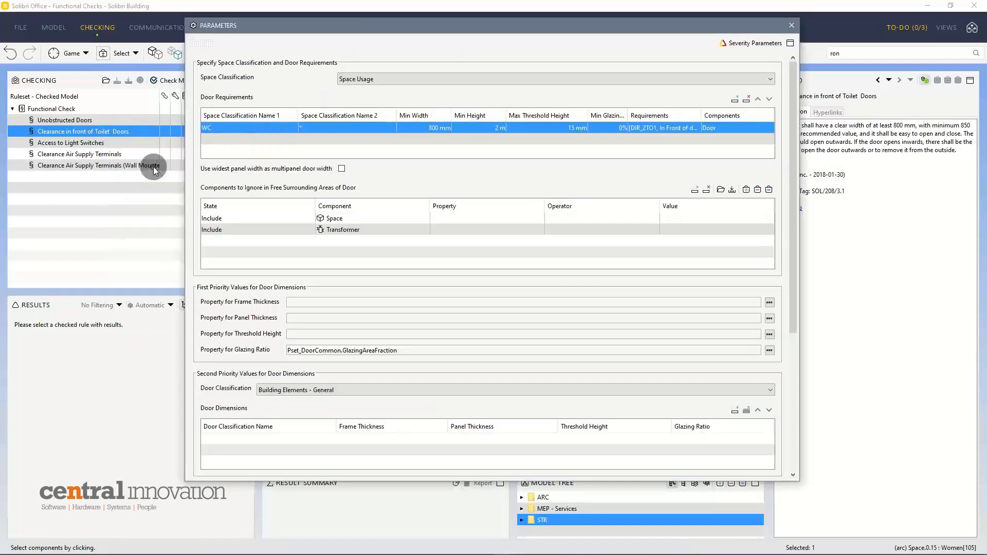
Close the toilet-door rule's parameters and open the parameters of the Access to Light Switches rule
{"action": "left_click_drag", "start_coordinate": [369, 25], "coordinate": [384, 41]}
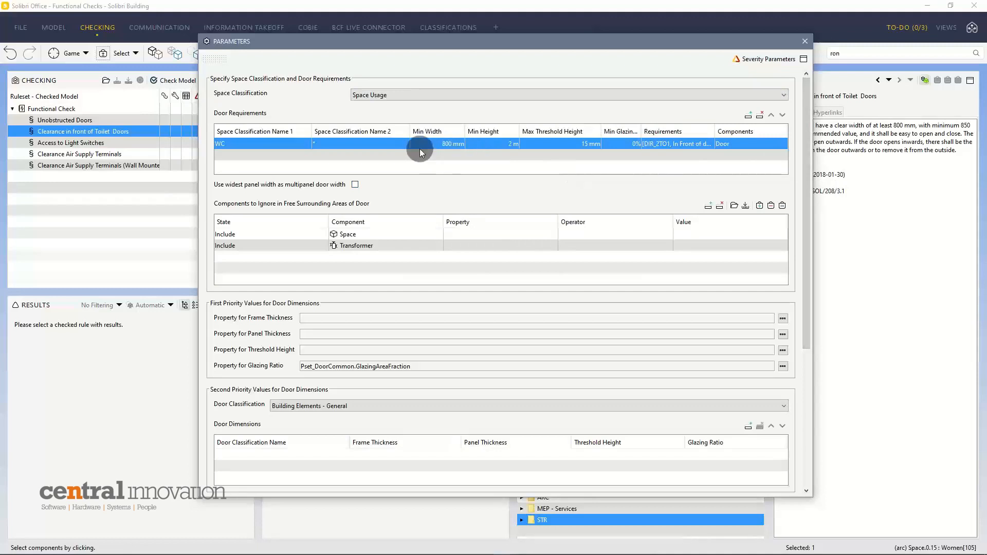
{"action": "left_click", "coordinate": [806, 44]}
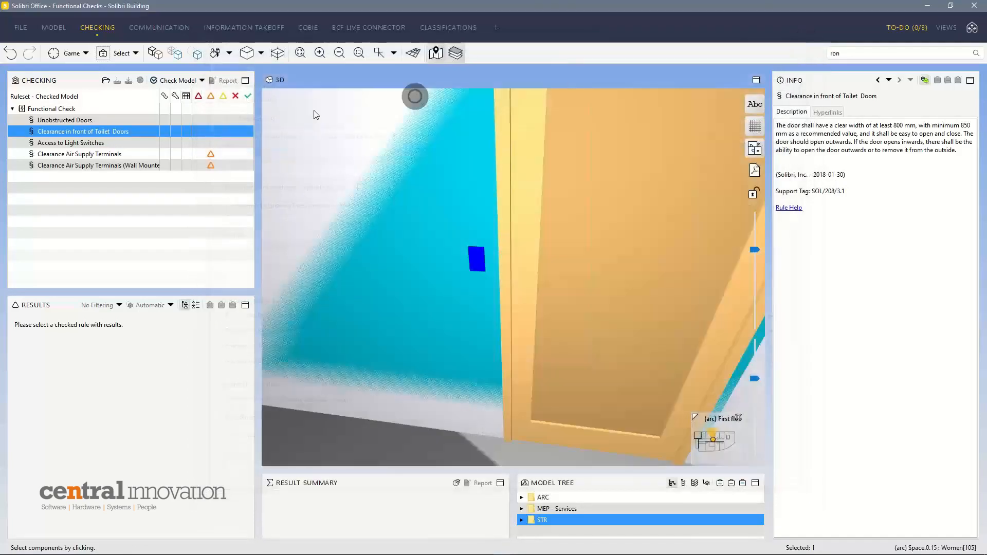
{"action": "left_click", "coordinate": [113, 121]}
{"action": "left_click", "coordinate": [109, 144]}
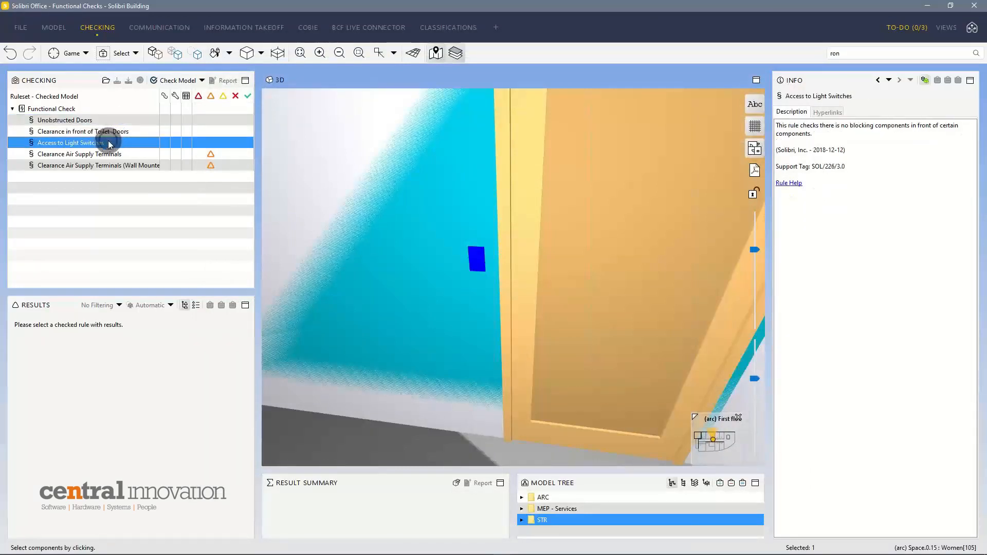
{"action": "right_click", "coordinate": [109, 144]}
{"action": "left_click", "coordinate": [126, 175]}
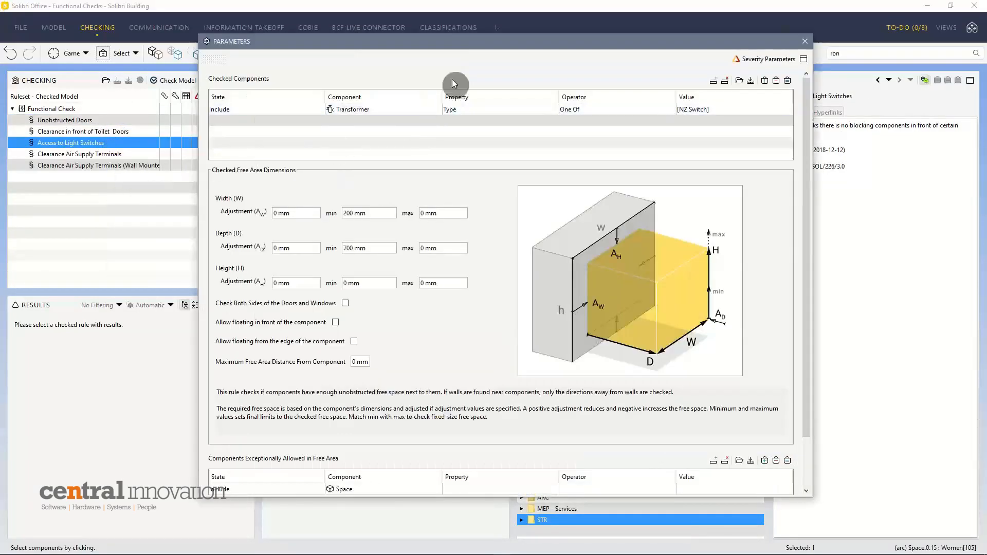
Examine the light switch rule's checked components, free area dimensions and exceptionally allowed components, and close its parameters
{"action": "left_click_drag", "start_coordinate": [431, 42], "coordinate": [419, 40]}
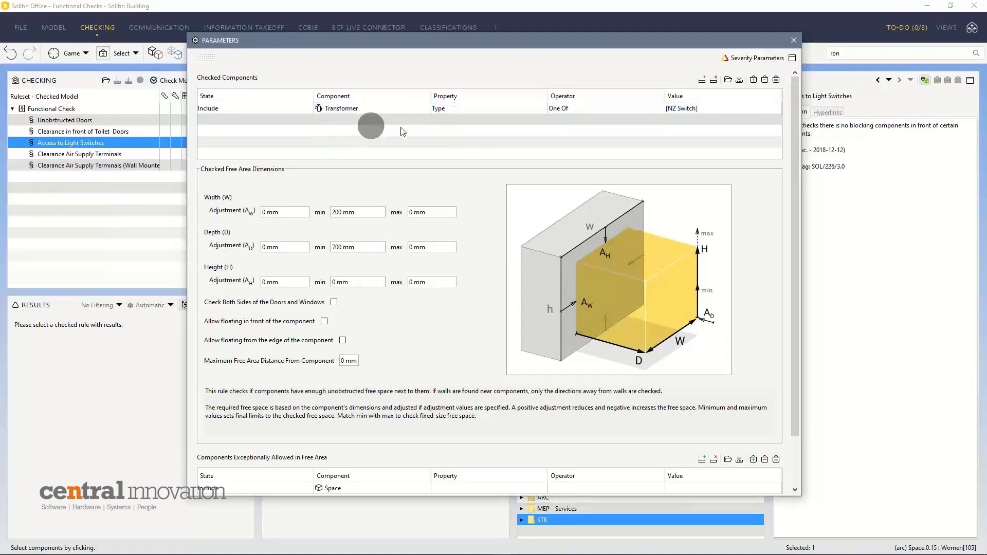
{"action": "left_click", "coordinate": [349, 110]}
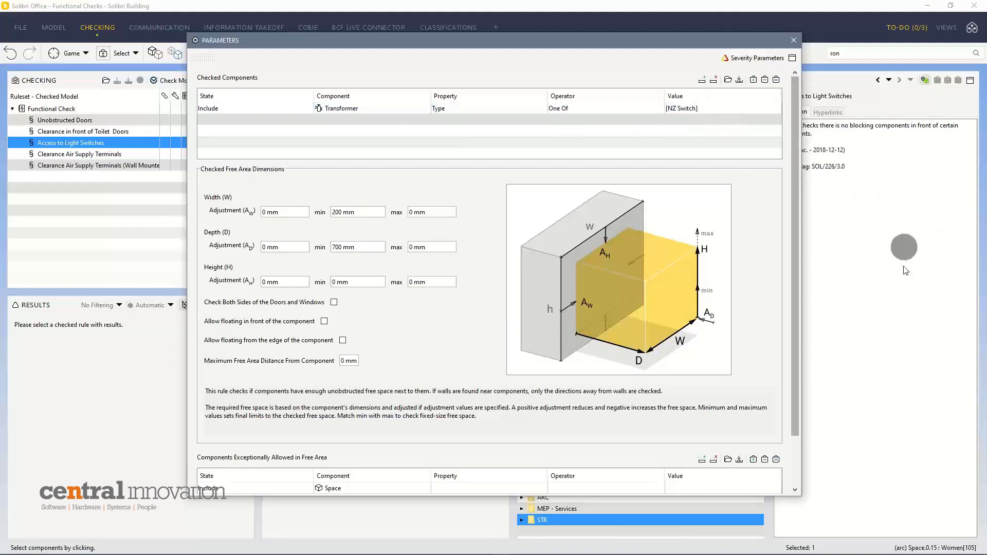
{"action": "left_click_drag", "start_coordinate": [667, 45], "coordinate": [596, 22]}
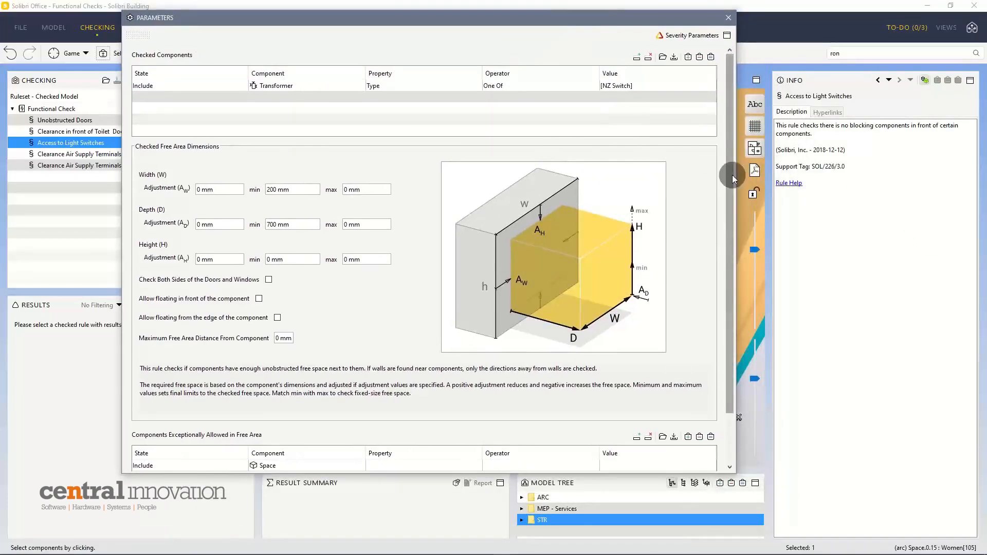
{"action": "left_click_drag", "start_coordinate": [730, 180], "coordinate": [724, 149]}
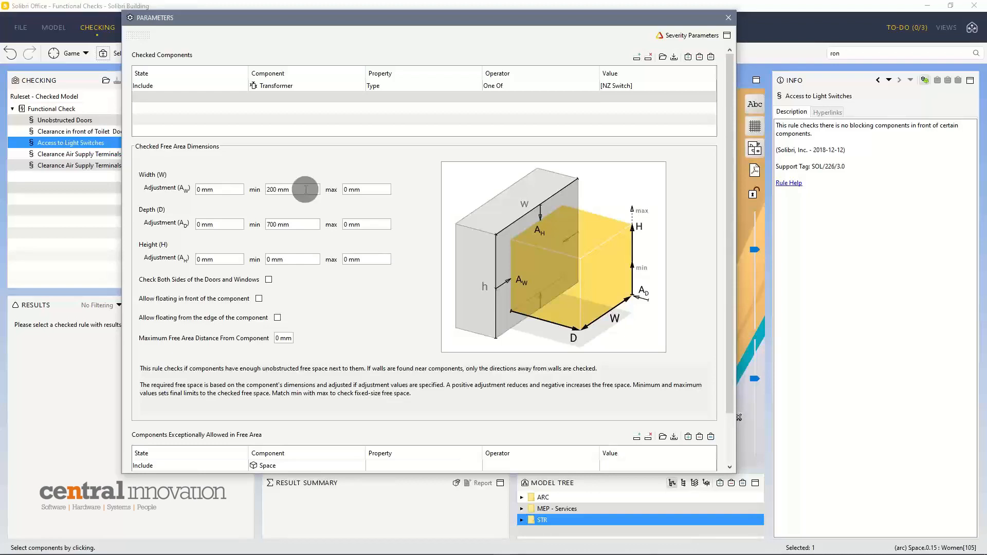
{"action": "scroll", "coordinate": [313, 224], "scroll_direction": "down", "scroll_amount": 2}
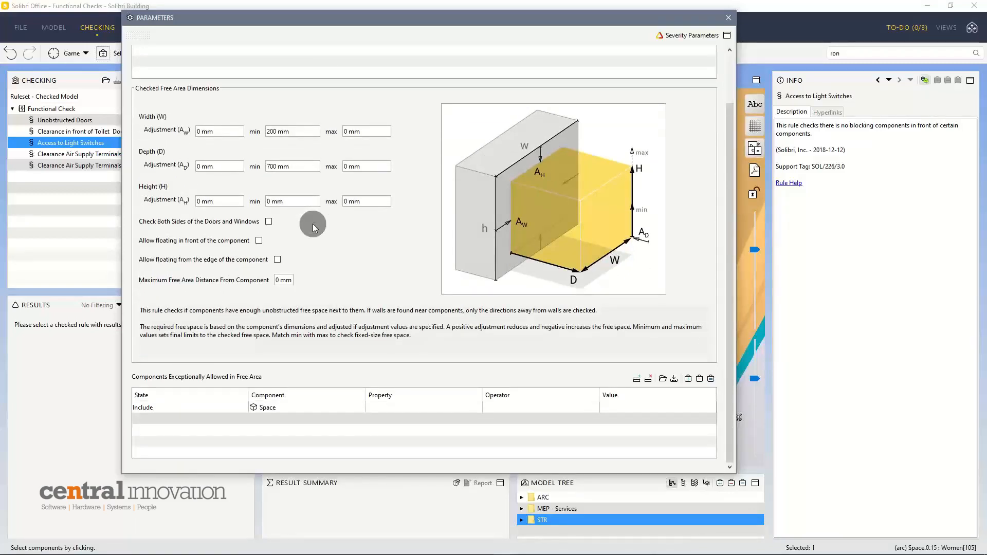
{"action": "scroll", "coordinate": [326, 237], "scroll_direction": "up", "scroll_amount": 1}
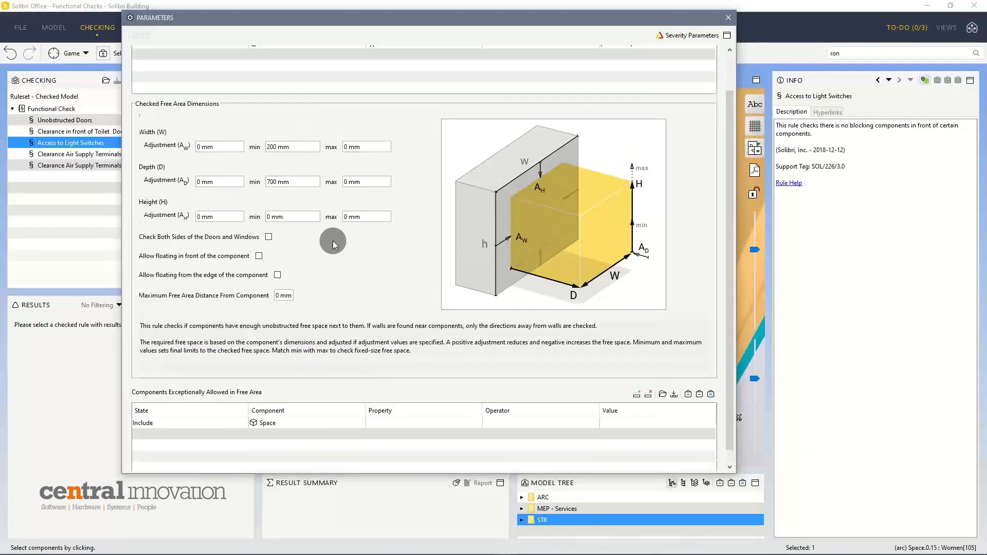
{"action": "scroll", "coordinate": [333, 244], "scroll_direction": "down", "scroll_amount": 1}
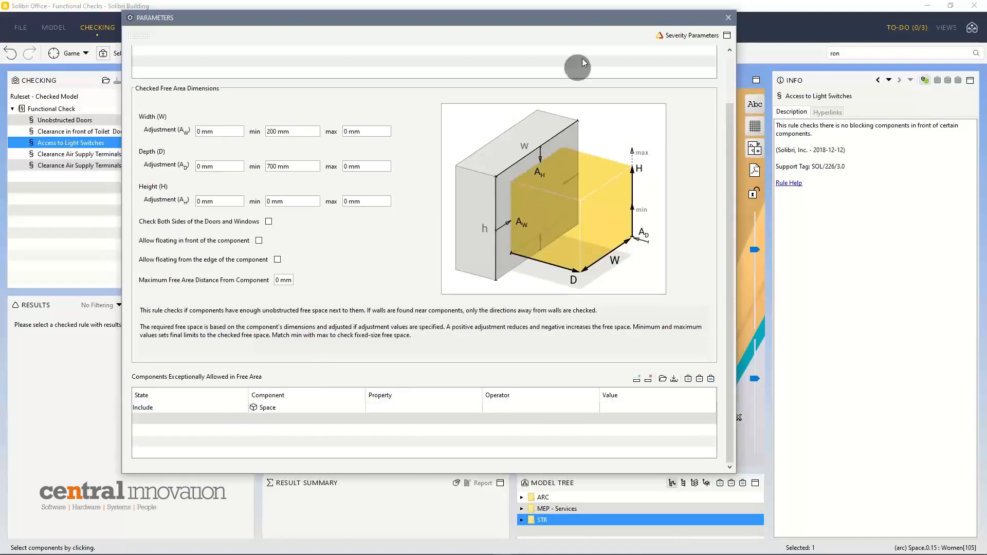
{"action": "left_click_drag", "start_coordinate": [588, 23], "coordinate": [599, 66]}
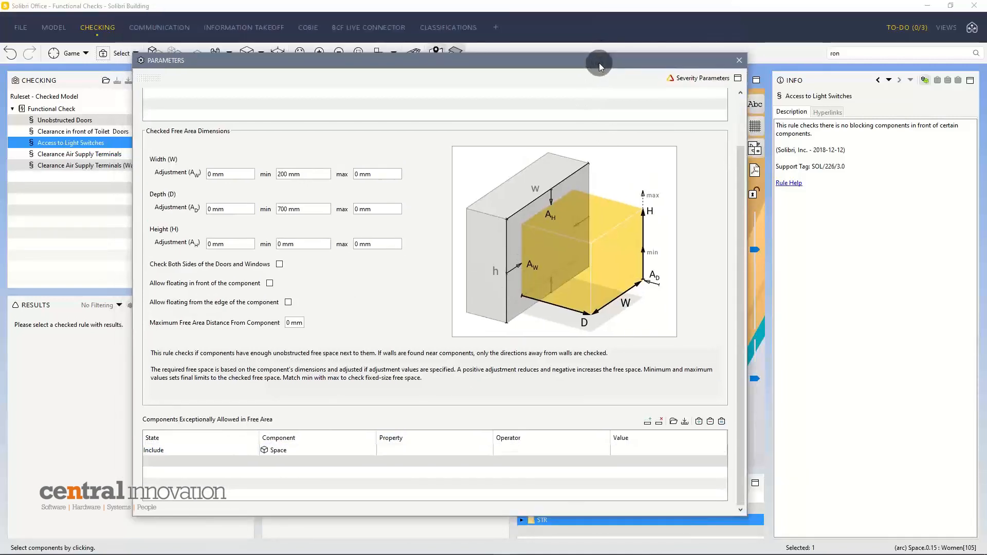
{"action": "left_click", "coordinate": [739, 61]}
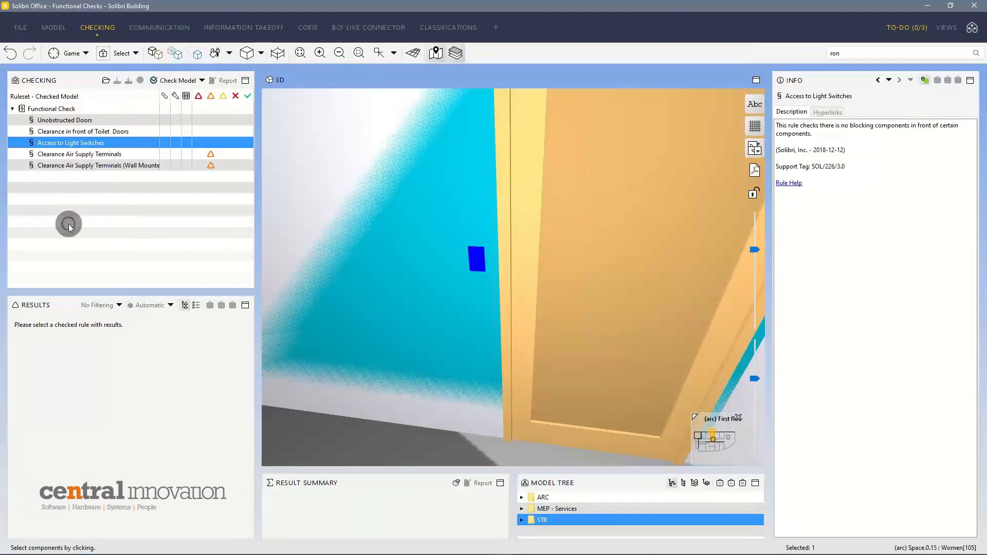
Check the model against the ruleset and show the critical Access to Light Switches issue in 3D
{"action": "left_click", "coordinate": [181, 82]}
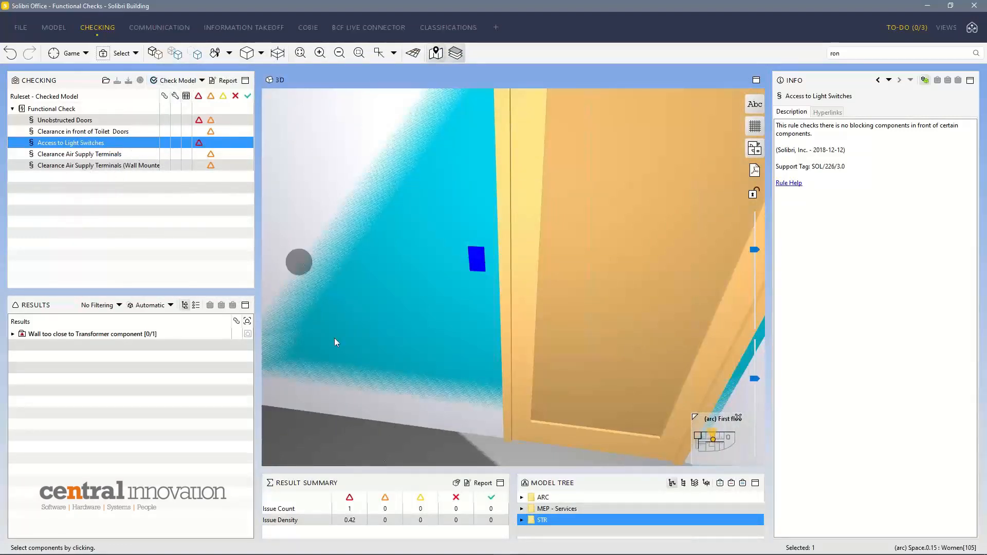
{"action": "left_click", "coordinate": [358, 509]}
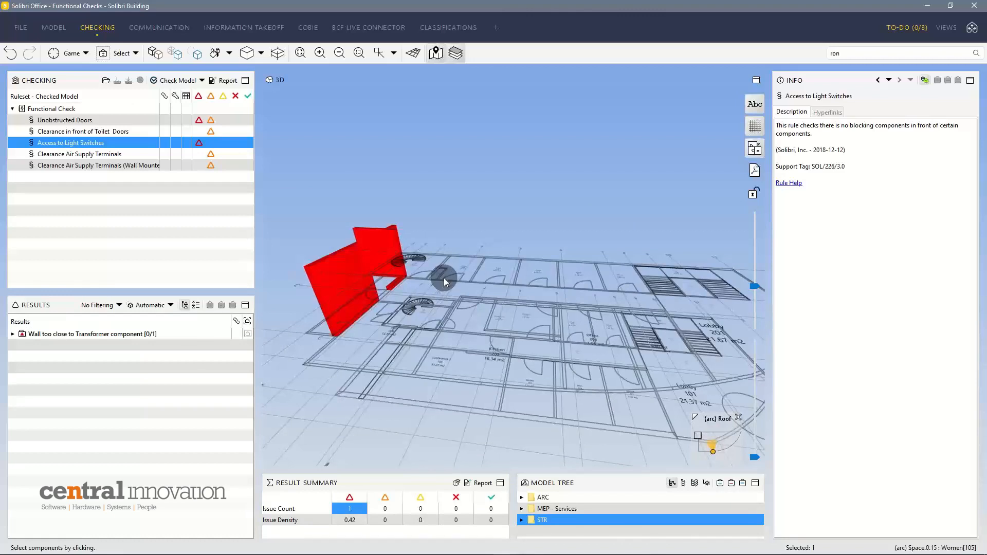
Switch to Spin navigation with the Info tool and view the highlighted walls around the light switch from closer up
{"action": "key", "text": "s"}
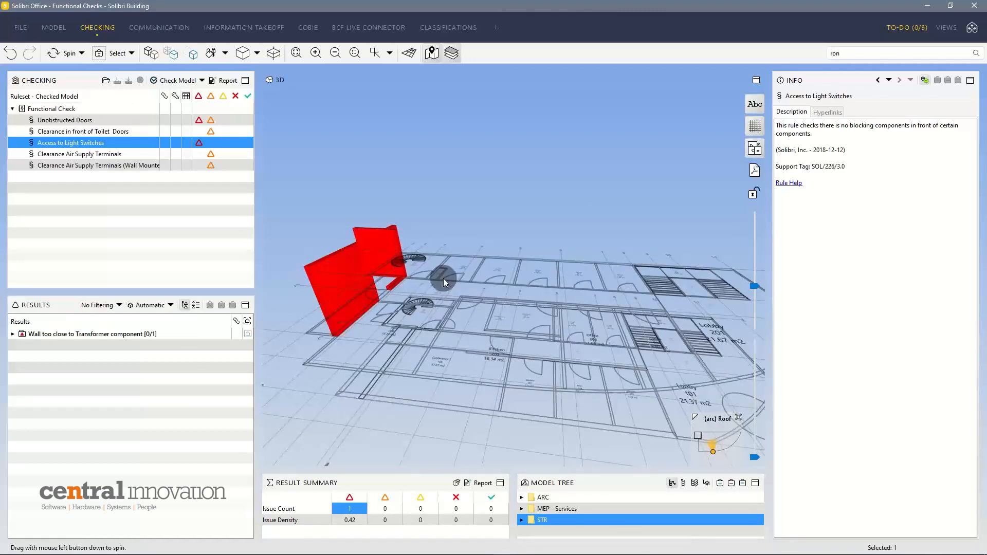
{"action": "key", "text": "Escape"}
{"action": "key", "text": "i"}
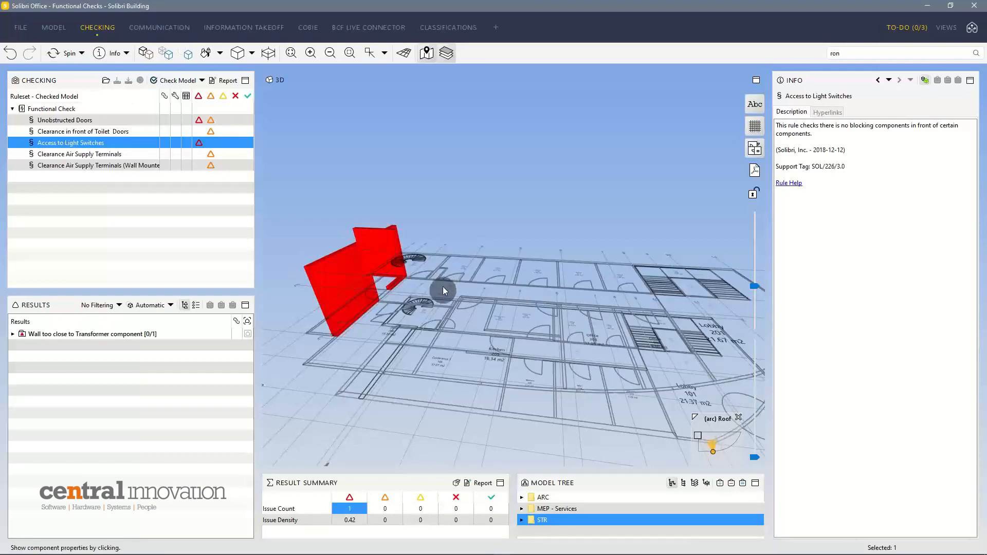
{"action": "middle_click_drag", "start_coordinate": [443, 284], "coordinate": [88, 313]}
{"action": "scroll", "coordinate": [460, 235], "scroll_direction": "up", "scroll_amount": 2}
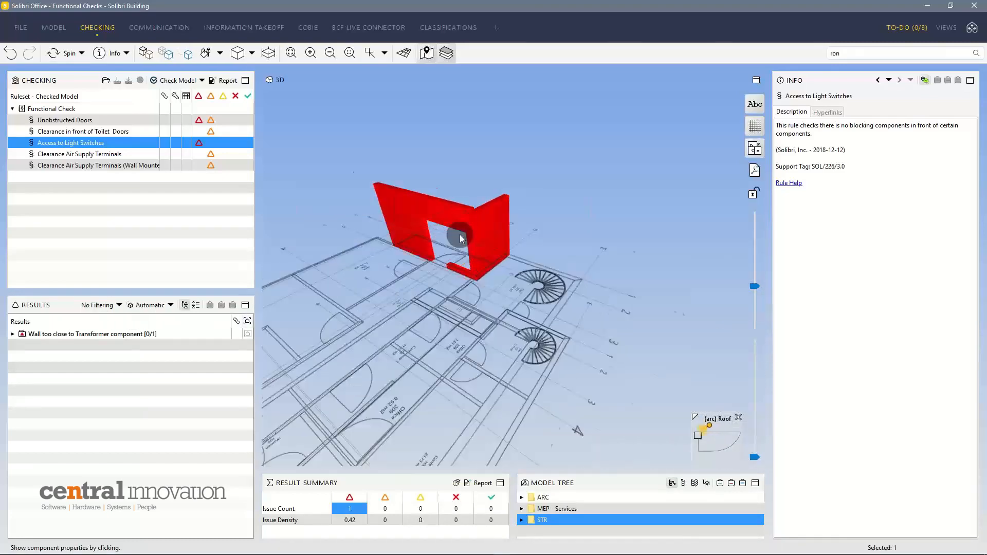
{"action": "scroll", "coordinate": [461, 235], "scroll_direction": "up", "scroll_amount": 3}
{"action": "middle_click_drag", "start_coordinate": [471, 234], "coordinate": [493, 177]}
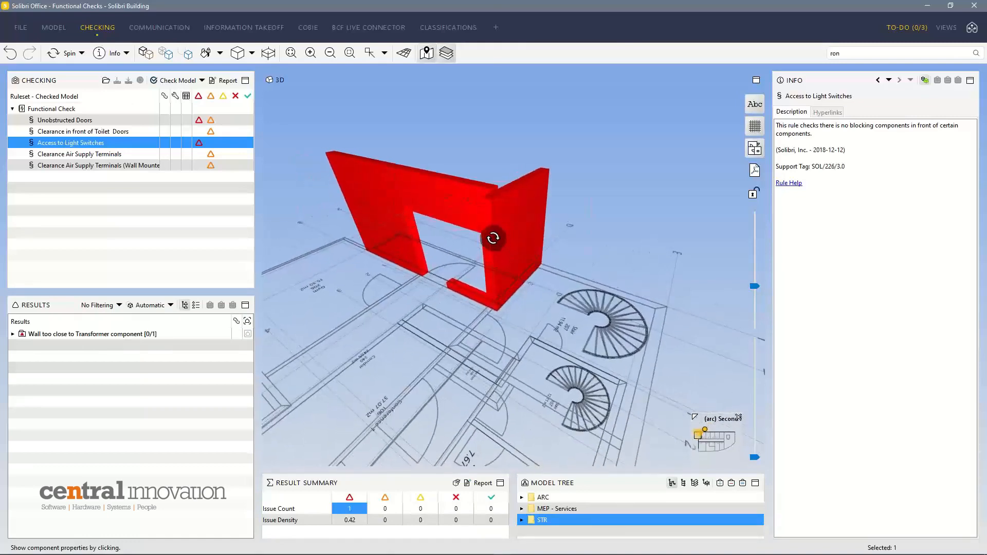
Expand the "Wall too close to Transformer component" result down to its components and show (Ele) Transformer.1.8 in its 3D surroundings
{"action": "left_click", "coordinate": [93, 337]}
{"action": "left_click", "coordinate": [13, 334]}
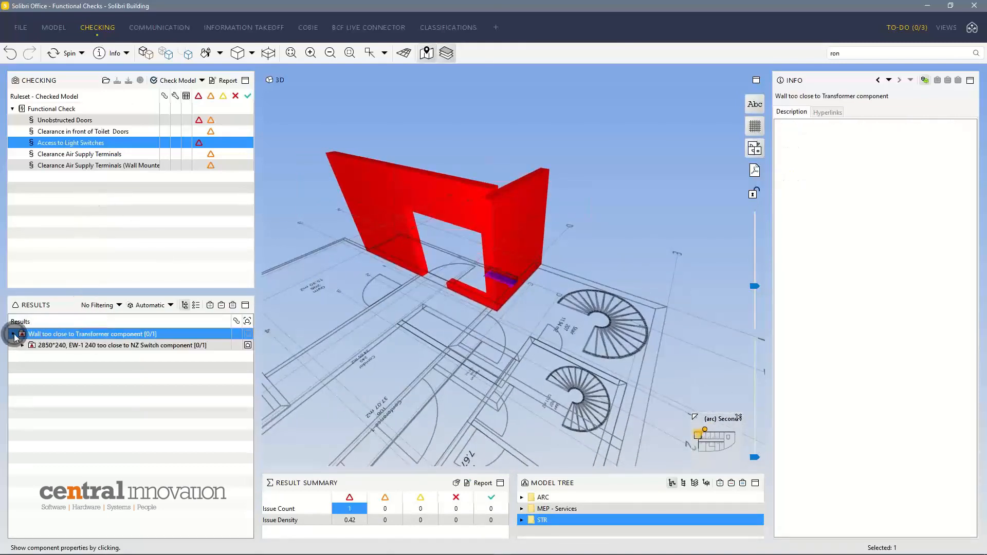
{"action": "left_click", "coordinate": [22, 345]}
{"action": "left_click", "coordinate": [32, 357]}
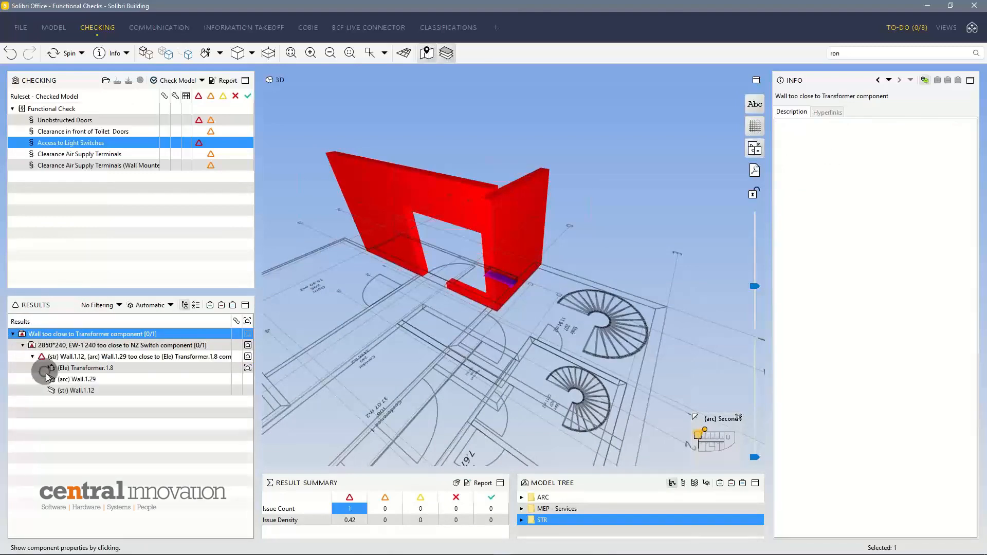
{"action": "left_click", "coordinate": [248, 368]}
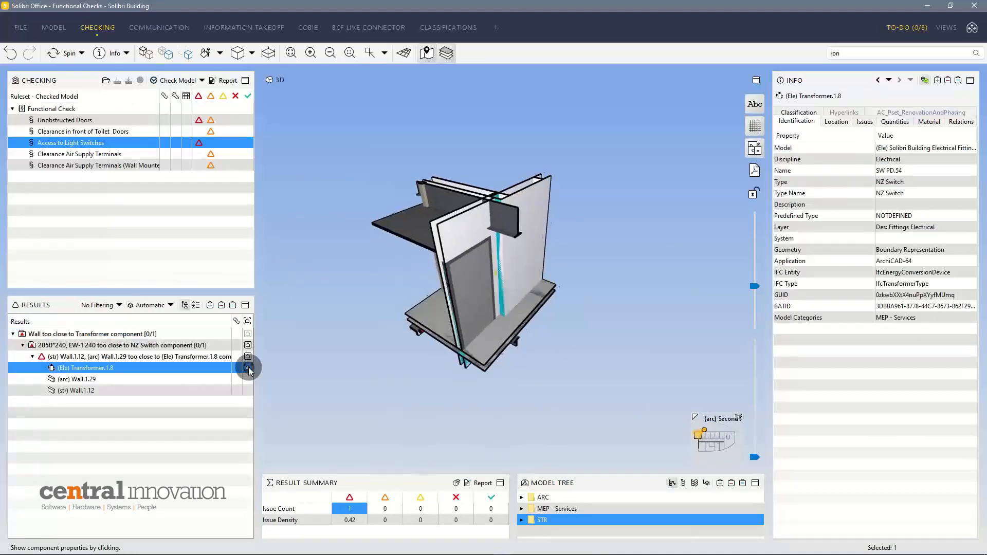
Select the NZ Switch beside the door and examine its position relative to the door frame and adjoining wall
{"action": "scroll", "coordinate": [547, 283], "scroll_direction": "up", "scroll_amount": 1}
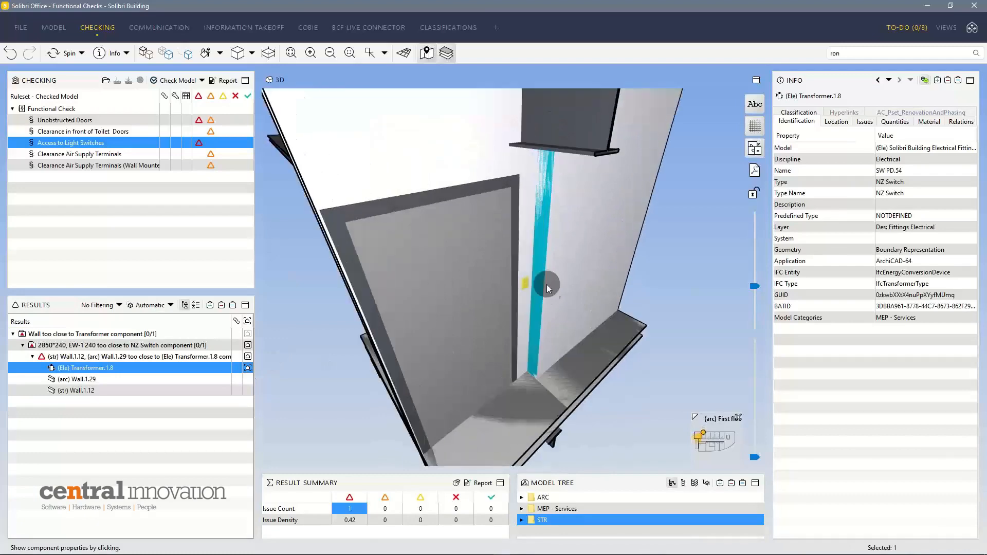
{"action": "left_click_drag", "start_coordinate": [547, 284], "coordinate": [542, 245]}
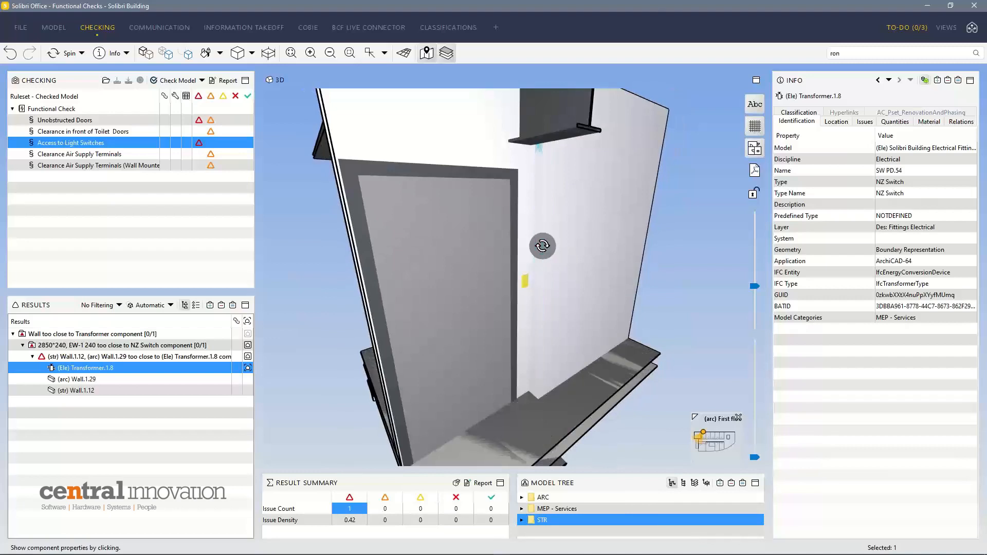
{"action": "left_click_drag", "start_coordinate": [535, 287], "coordinate": [517, 284]}
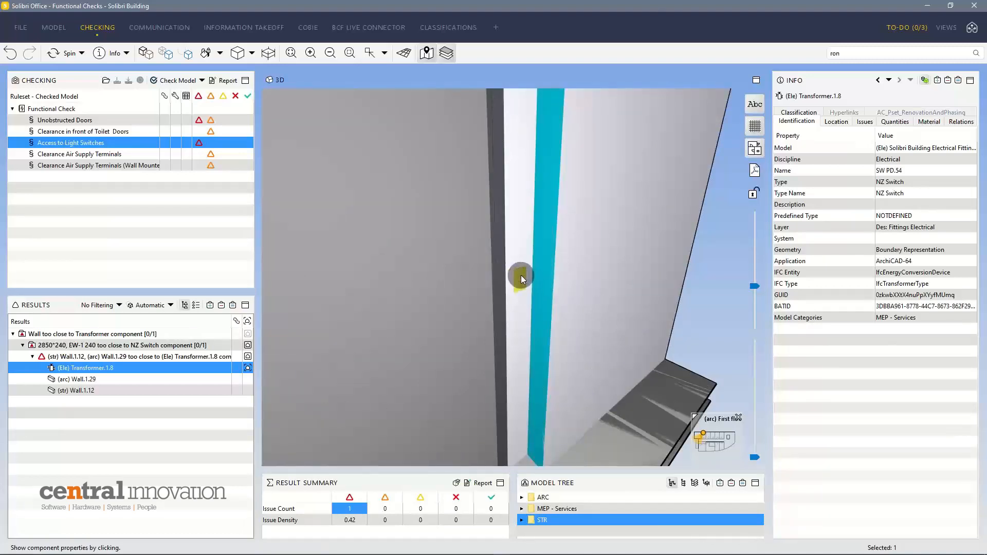
{"action": "mouse_move", "coordinate": [521, 279]}
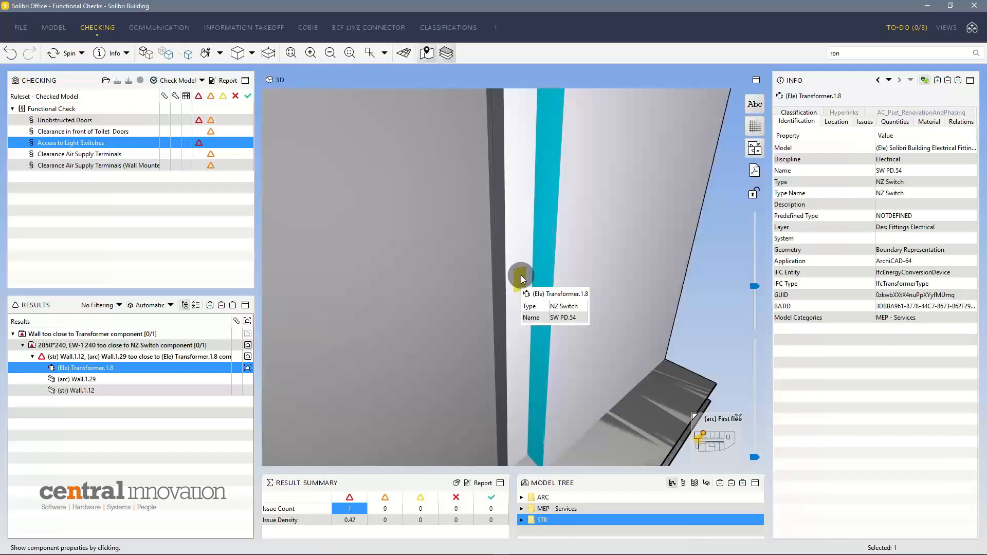
{"action": "key", "text": "Escape"}
{"action": "left_click", "coordinate": [521, 280]}
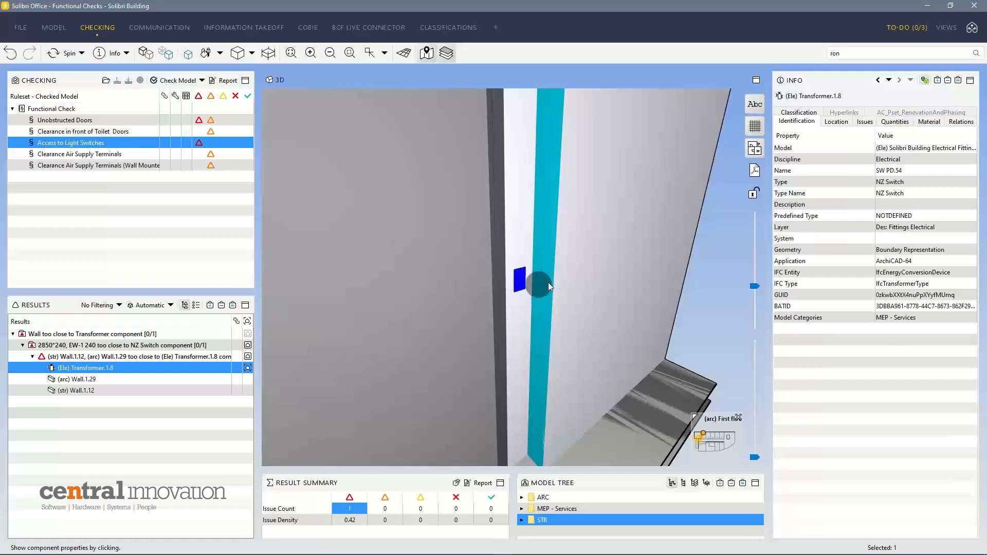
{"action": "left_click_drag", "start_coordinate": [548, 282], "coordinate": [538, 263]}
{"action": "left_click_drag", "start_coordinate": [559, 319], "coordinate": [553, 269]}
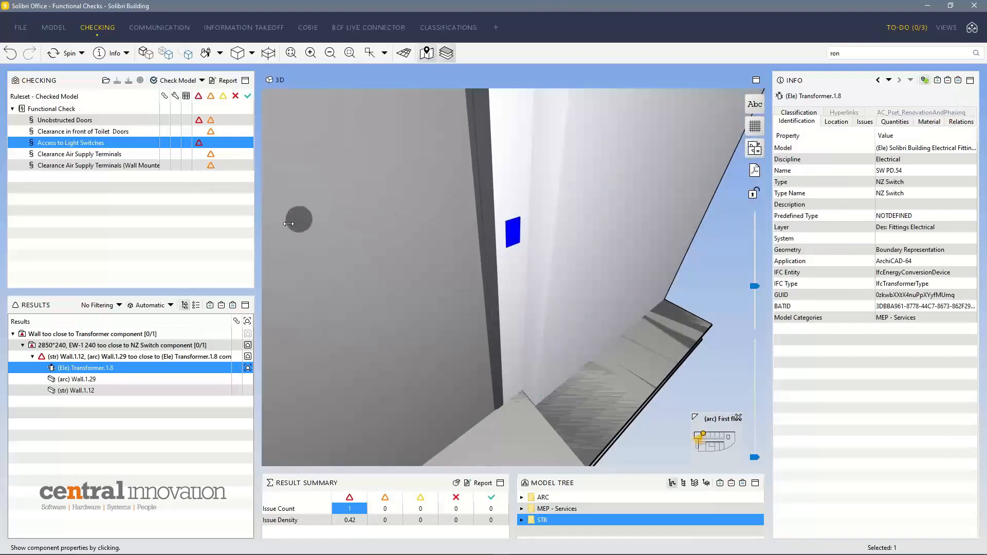
Select the issue of Wall.1.12 and Wall.1.29 being too close to Transformer.1.8 and examine the required free area around the switch
{"action": "left_click", "coordinate": [171, 357]}
{"action": "mouse_move", "coordinate": [444, 268]}
{"action": "left_mouse_down"}
{"action": "mouse_move", "coordinate": [543, 276]}
{"action": "mouse_move", "coordinate": [571, 243]}
{"action": "mouse_move", "coordinate": [650, 284]}
{"action": "mouse_move", "coordinate": [710, 356]}
{"action": "mouse_move", "coordinate": [645, 308]}
{"action": "mouse_move", "coordinate": [614, 251]}
{"action": "mouse_move", "coordinate": [602, 254]}
{"action": "mouse_move", "coordinate": [677, 353]}
{"action": "left_mouse_up"}
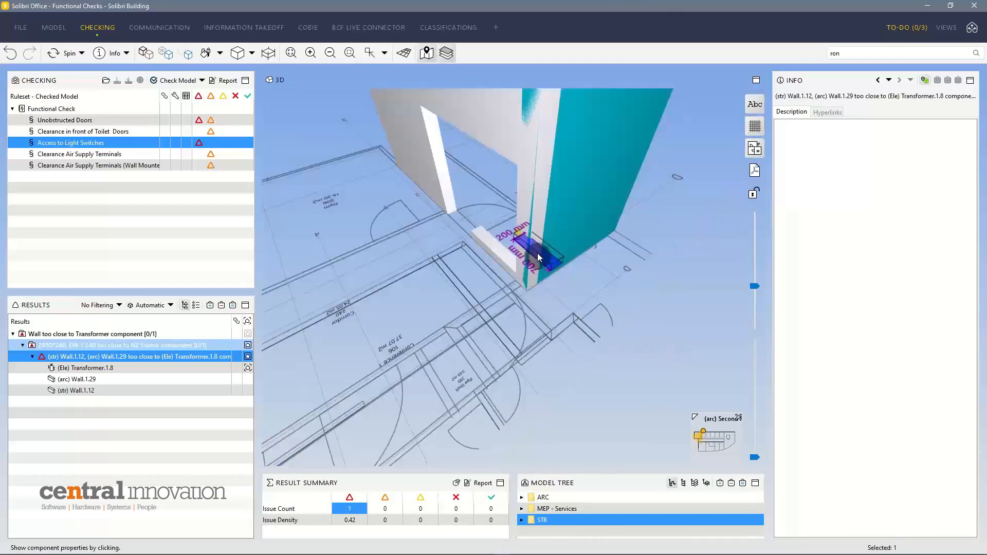
{"action": "scroll", "coordinate": [537, 251], "scroll_direction": "up", "scroll_amount": 5}
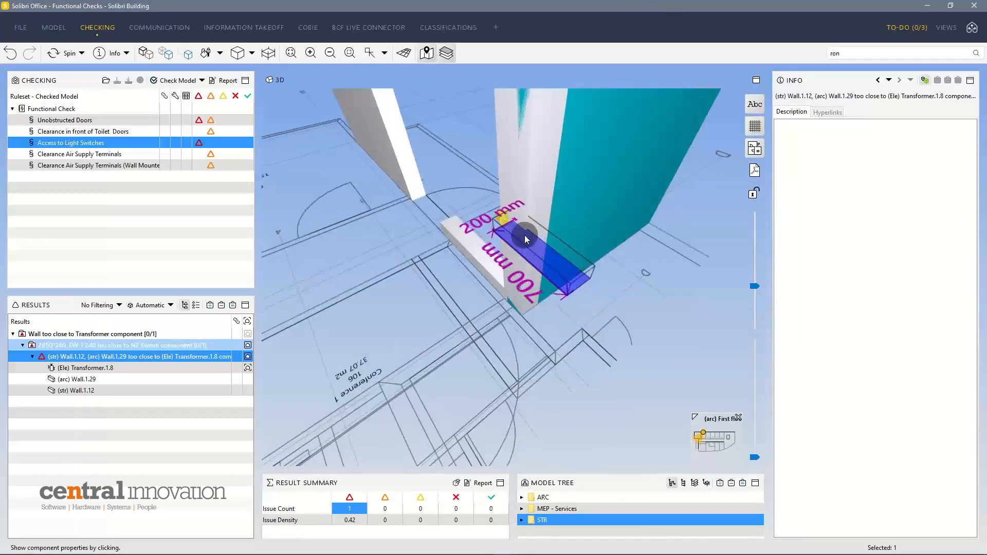
{"action": "left_click_drag", "start_coordinate": [529, 232], "coordinate": [532, 271]}
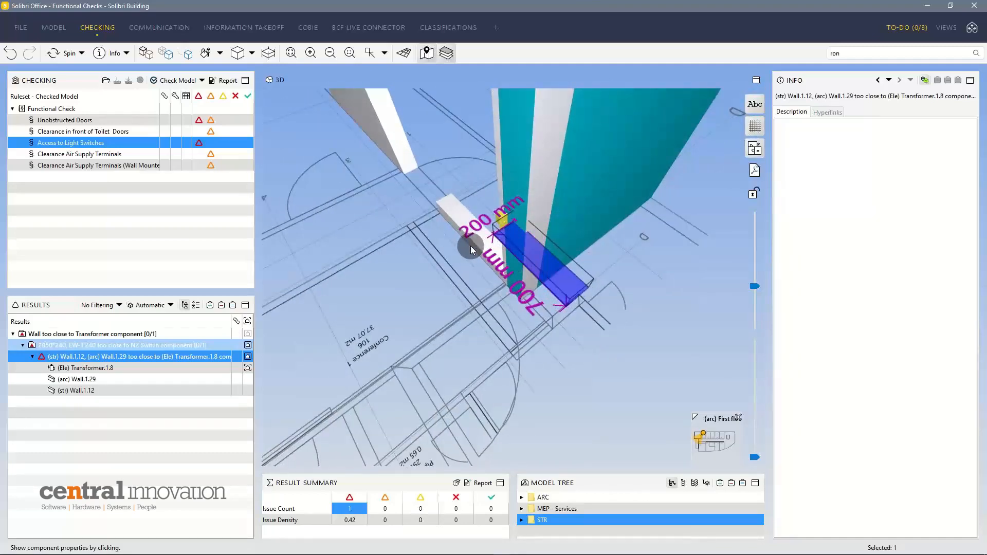
{"action": "scroll", "coordinate": [506, 227], "scroll_direction": "up", "scroll_amount": 4}
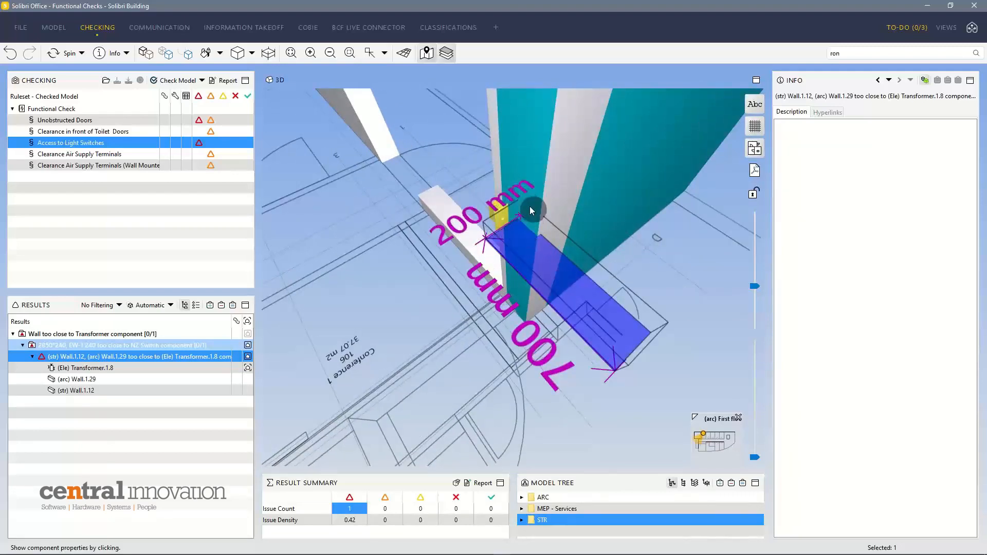
{"action": "left_click_drag", "start_coordinate": [555, 213], "coordinate": [535, 254]}
{"action": "scroll", "coordinate": [531, 217], "scroll_direction": "up", "scroll_amount": 3}
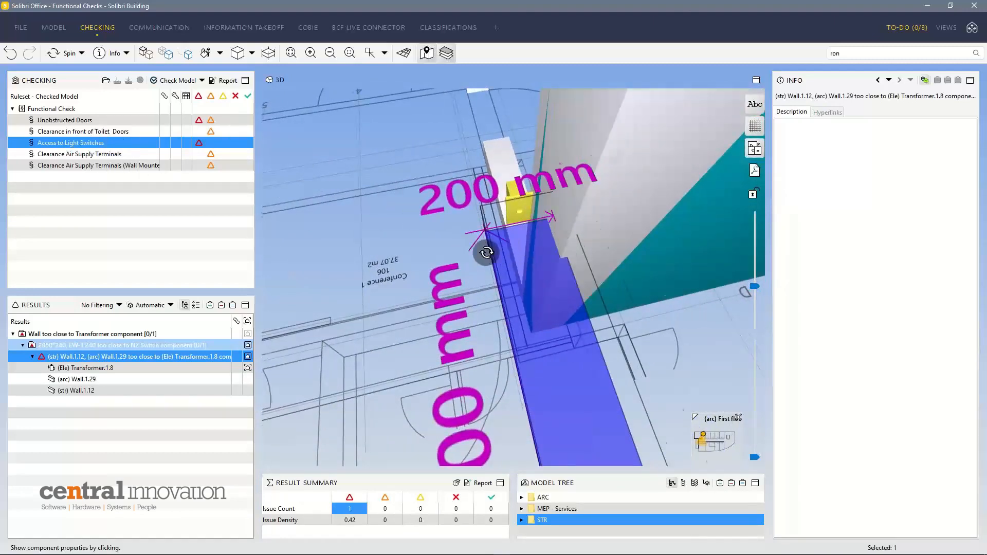
{"action": "left_click_drag", "start_coordinate": [489, 248], "coordinate": [495, 249]}
{"action": "left_click_drag", "start_coordinate": [586, 172], "coordinate": [519, 194]}
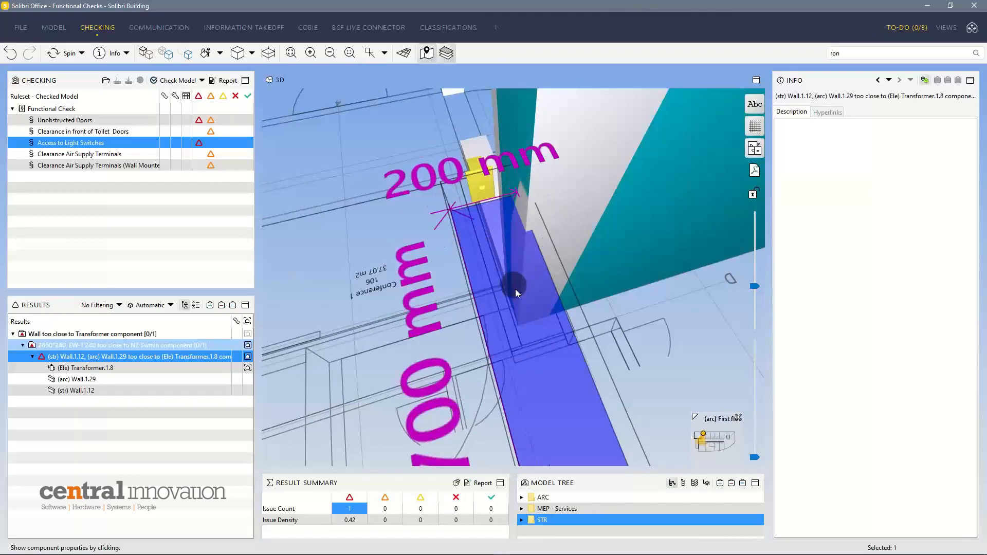
{"action": "left_click_drag", "start_coordinate": [512, 291], "coordinate": [565, 252]}
{"action": "left_click_drag", "start_coordinate": [535, 199], "coordinate": [488, 256]}
{"action": "scroll", "coordinate": [488, 256], "scroll_direction": "down", "scroll_amount": 5}
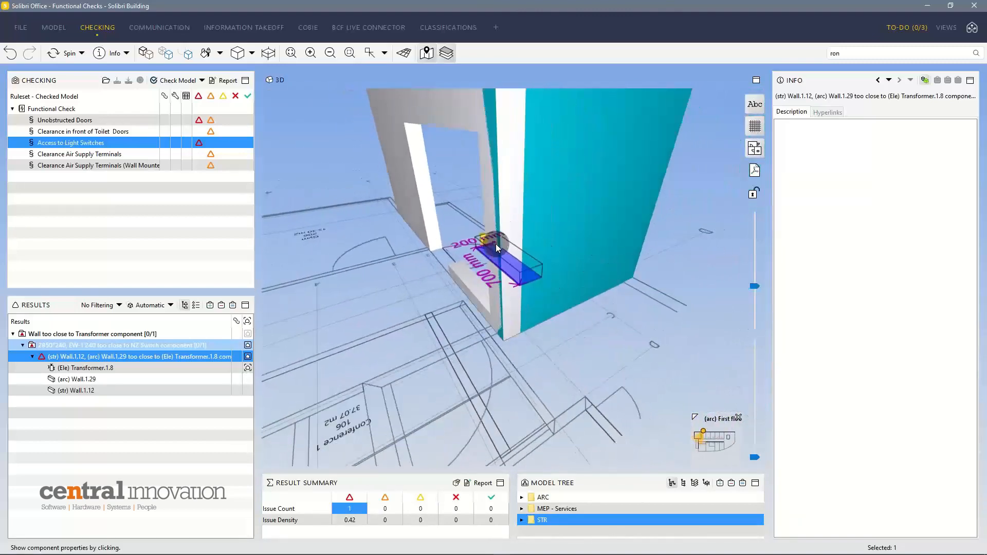
Select the Clearance Air Supply Terminals rule and review its distance calculation and source and target component parameters
{"action": "left_click_drag", "start_coordinate": [501, 258], "coordinate": [390, 242]}
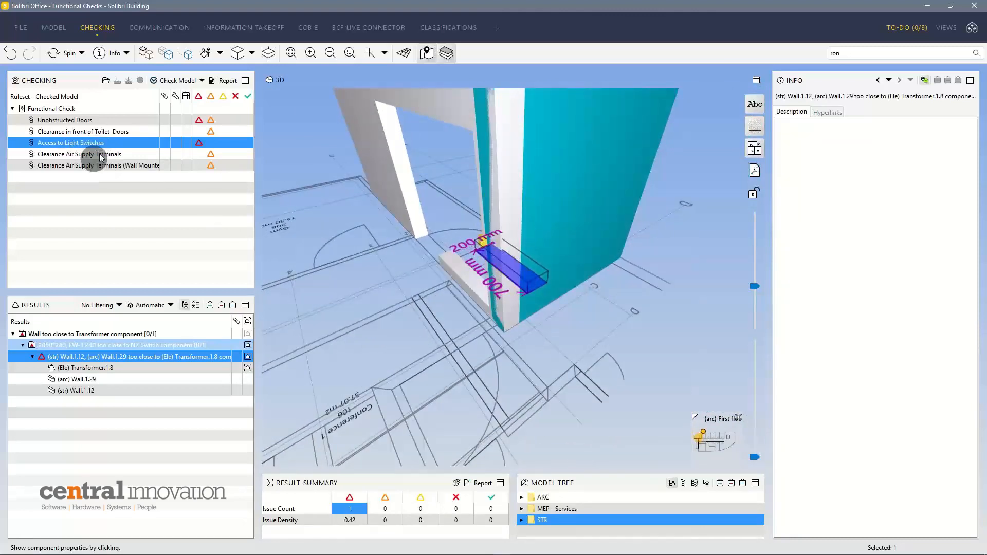
{"action": "left_click", "coordinate": [133, 155]}
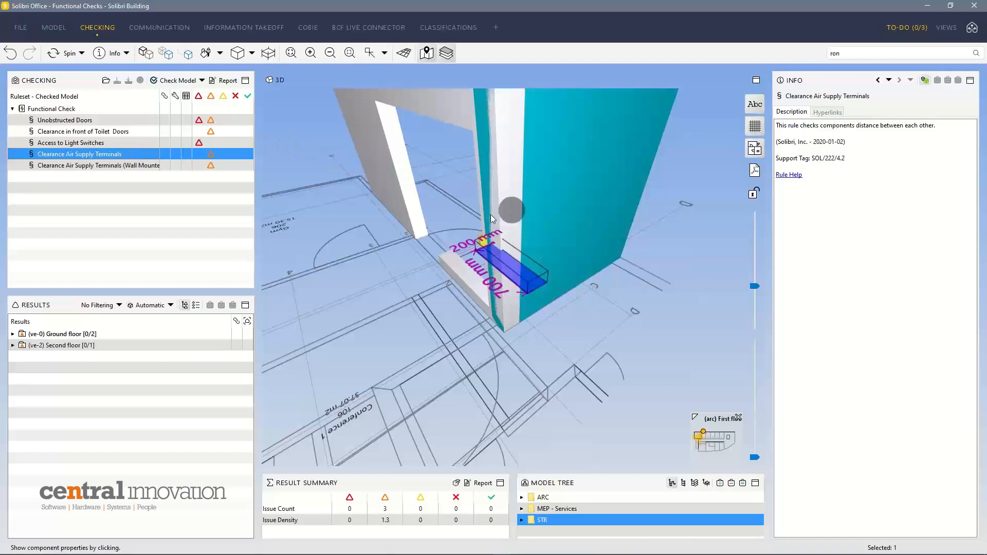
{"action": "left_click_drag", "start_coordinate": [488, 276], "coordinate": [505, 286]}
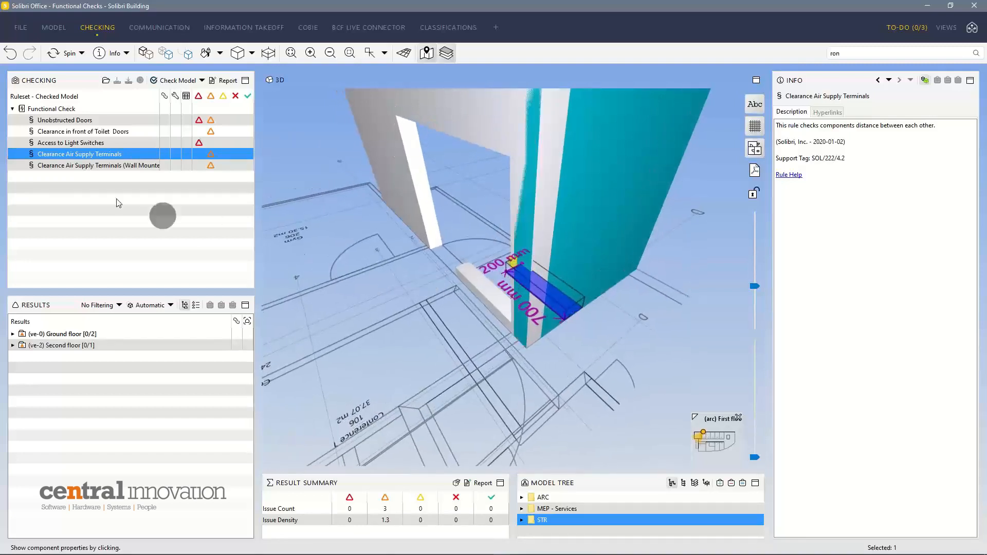
{"action": "right_click", "coordinate": [100, 157]}
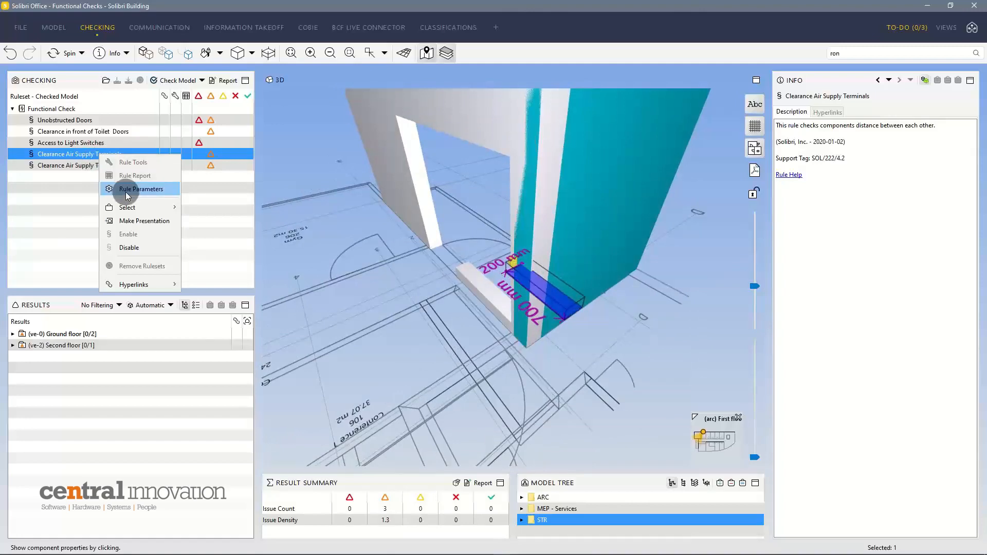
{"action": "left_click", "coordinate": [125, 190]}
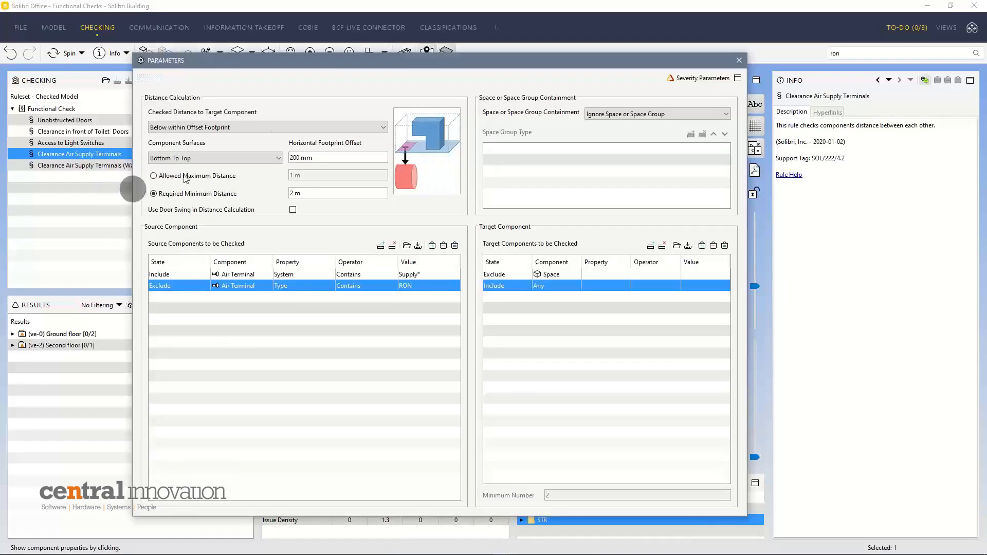
{"action": "left_click_drag", "start_coordinate": [336, 62], "coordinate": [397, 26]}
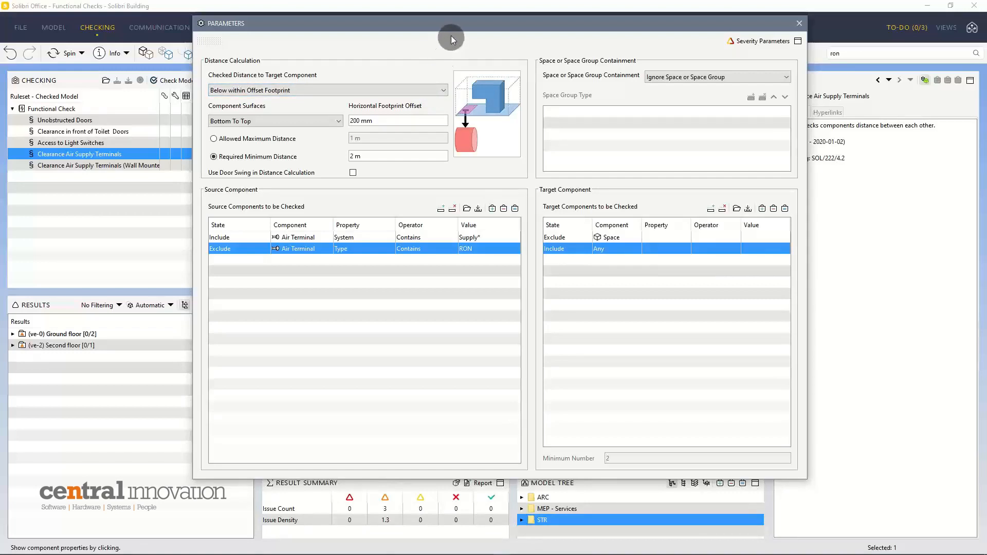
{"action": "left_click_drag", "start_coordinate": [452, 30], "coordinate": [450, 63]}
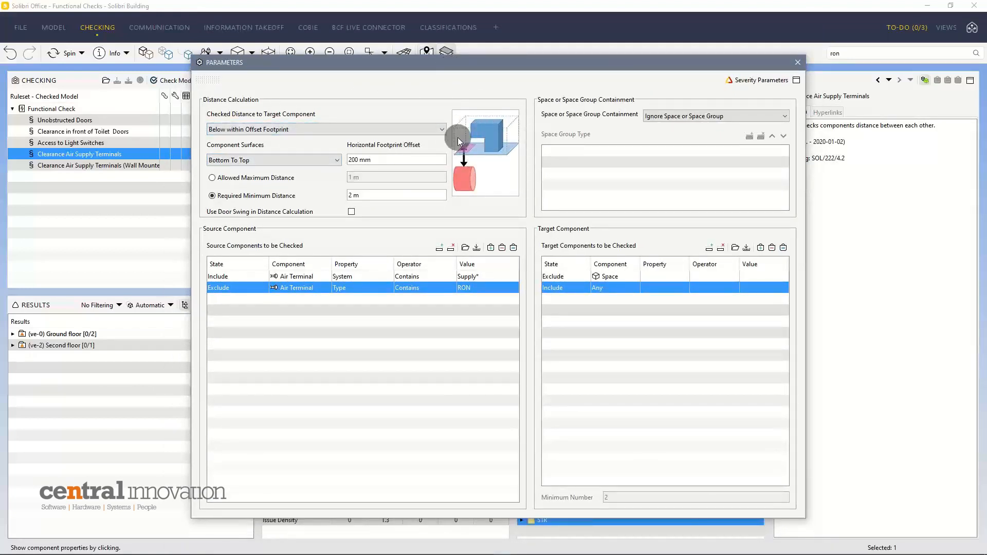
{"action": "mouse_move", "coordinate": [474, 148]}
{"action": "left_click", "coordinate": [797, 64]}
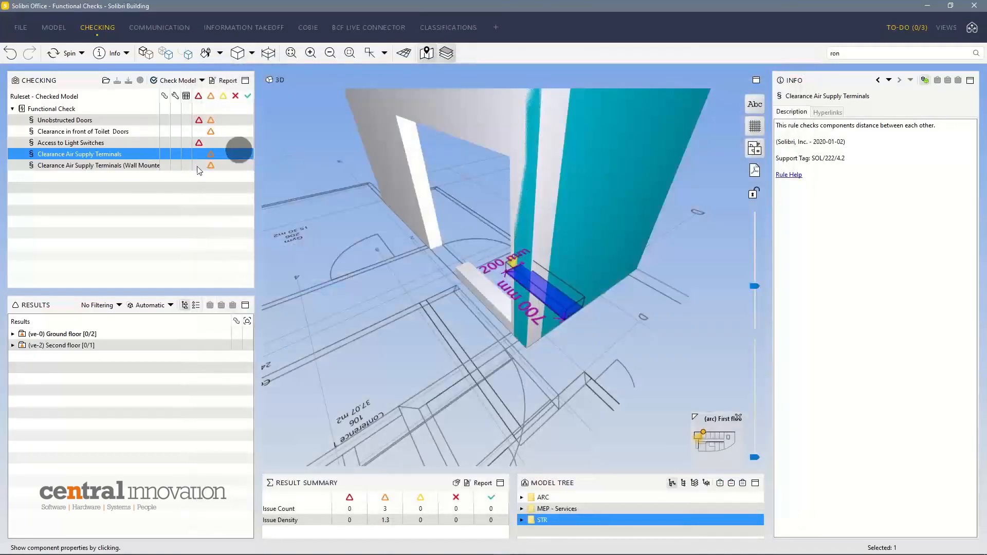
Show the rule's moderate-severity issues in 3D and expand the Ground floor results down to the individual air terminals
{"action": "left_click", "coordinate": [387, 508]}
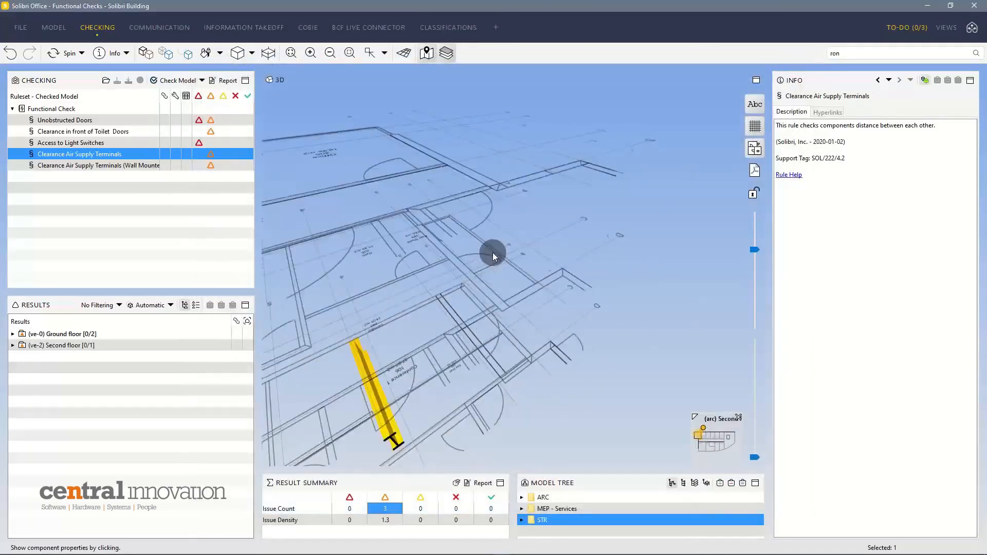
{"action": "mouse_move", "coordinate": [473, 280]}
{"action": "left_mouse_down"}
{"action": "mouse_move", "coordinate": [511, 326]}
{"action": "mouse_move", "coordinate": [381, 321]}
{"action": "mouse_move", "coordinate": [508, 293]}
{"action": "mouse_move", "coordinate": [733, 284]}
{"action": "mouse_move", "coordinate": [420, 234]}
{"action": "mouse_move", "coordinate": [622, 261]}
{"action": "mouse_move", "coordinate": [489, 273]}
{"action": "mouse_move", "coordinate": [396, 318]}
{"action": "left_mouse_up"}
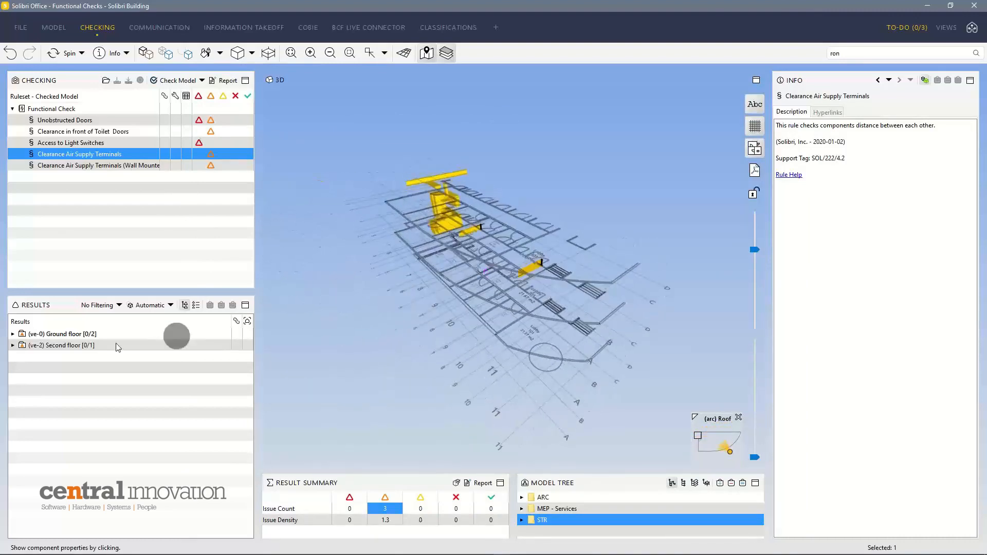
{"action": "left_click", "coordinate": [13, 334]}
{"action": "left_click", "coordinate": [23, 345]}
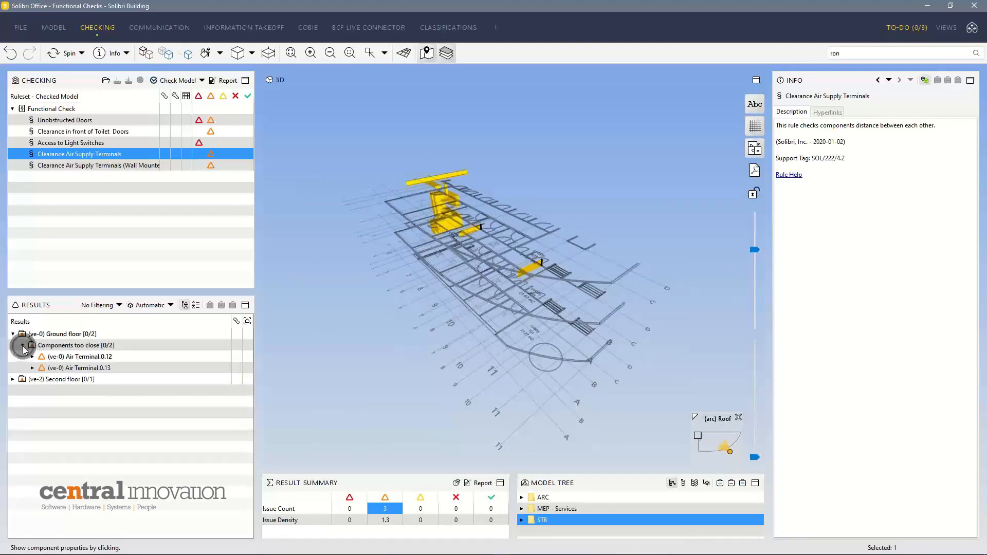
Display the (ve-0) Air Terminal.0.12 issue in 3D, viewing it within the full model and isolated with its conflicting beam
{"action": "left_click", "coordinate": [84, 357]}
{"action": "double_click", "coordinate": [84, 360]}
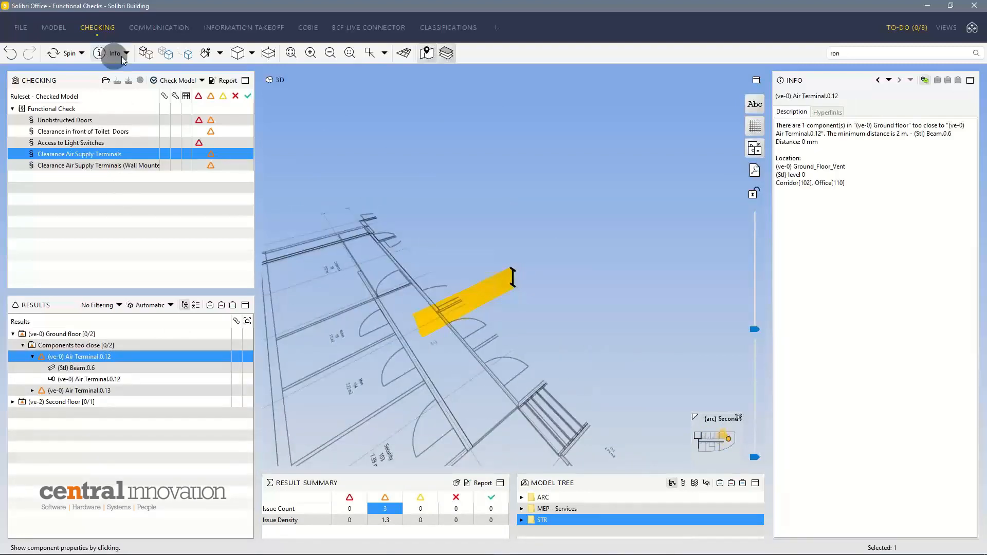
{"action": "left_click", "coordinate": [145, 54]}
{"action": "double_click", "coordinate": [67, 356]}
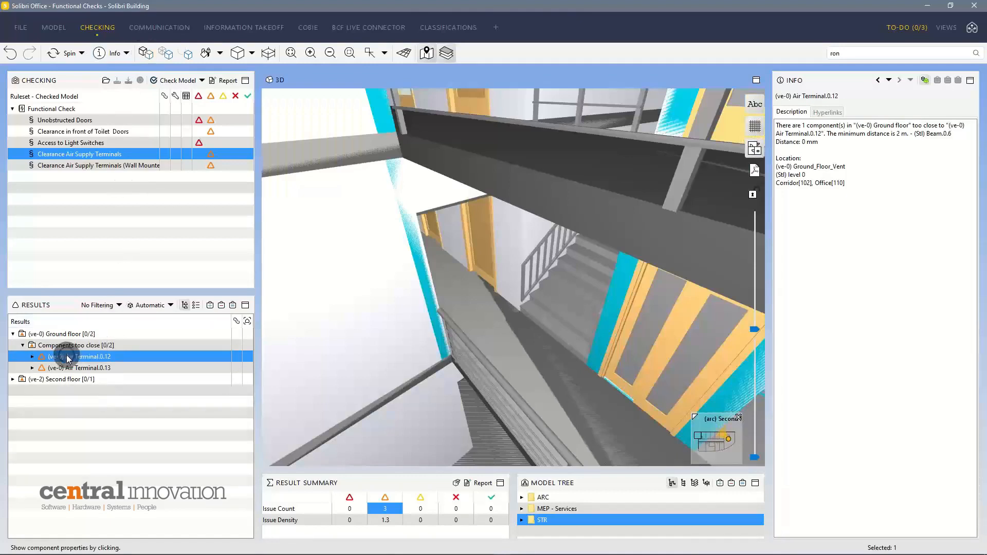
{"action": "left_click", "coordinate": [32, 356]}
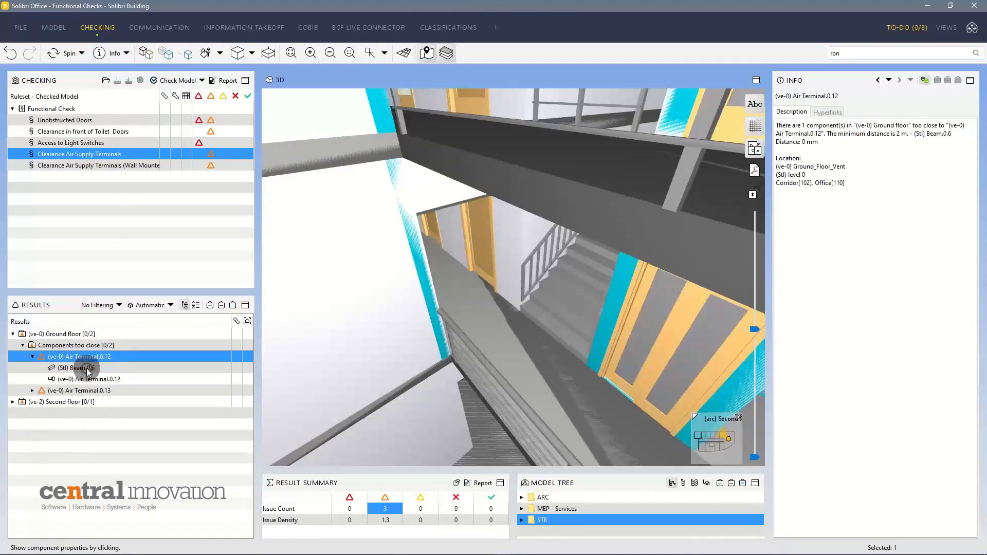
{"action": "left_click", "coordinate": [76, 368]}
{"action": "double_click", "coordinate": [77, 356]}
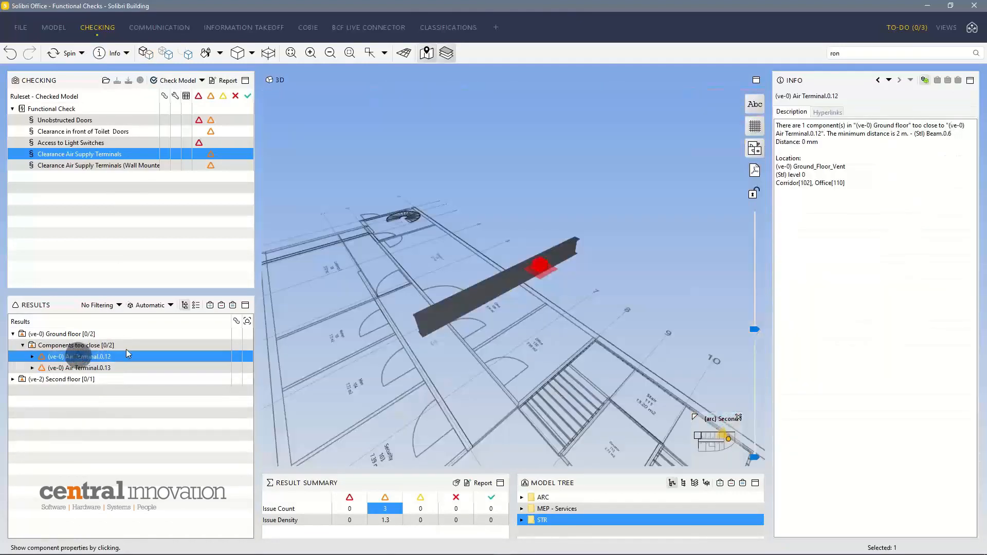
Examine from several angles how the beam intrudes on the required clearance area below Air Terminal.0.12
{"action": "left_click_drag", "start_coordinate": [461, 292], "coordinate": [531, 261]}
{"action": "scroll", "coordinate": [529, 249], "scroll_direction": "up", "scroll_amount": 5}
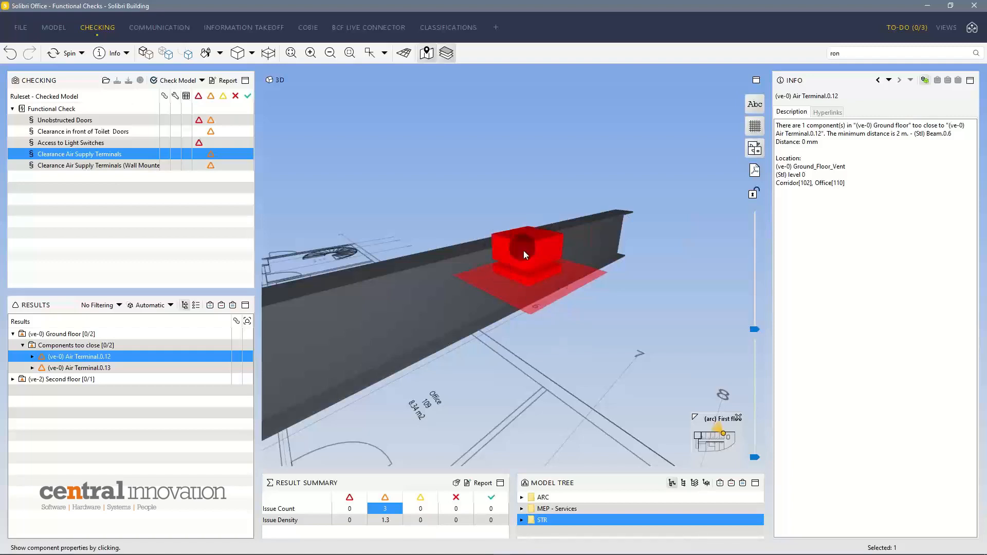
{"action": "left_click_drag", "start_coordinate": [524, 257], "coordinate": [489, 269]}
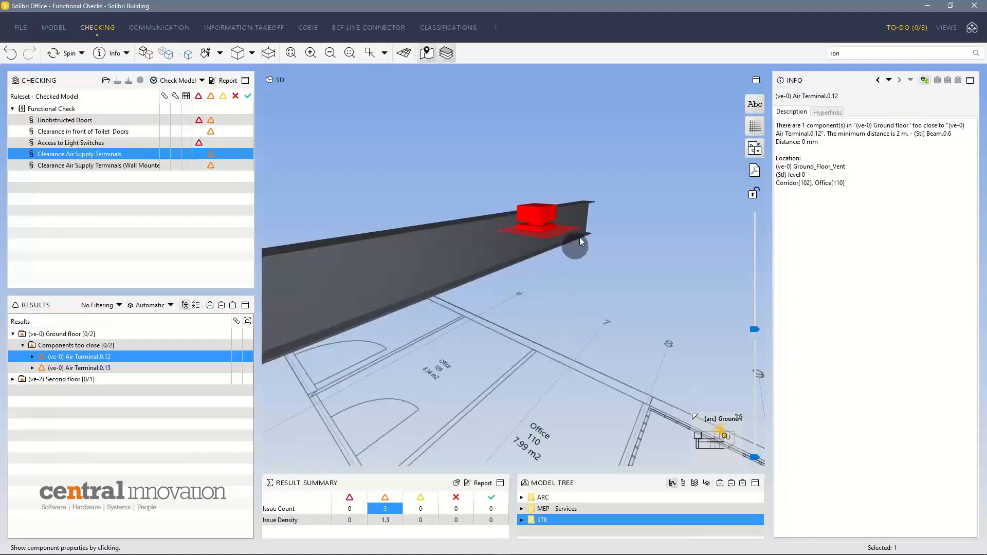
{"action": "mouse_move", "coordinate": [531, 228]}
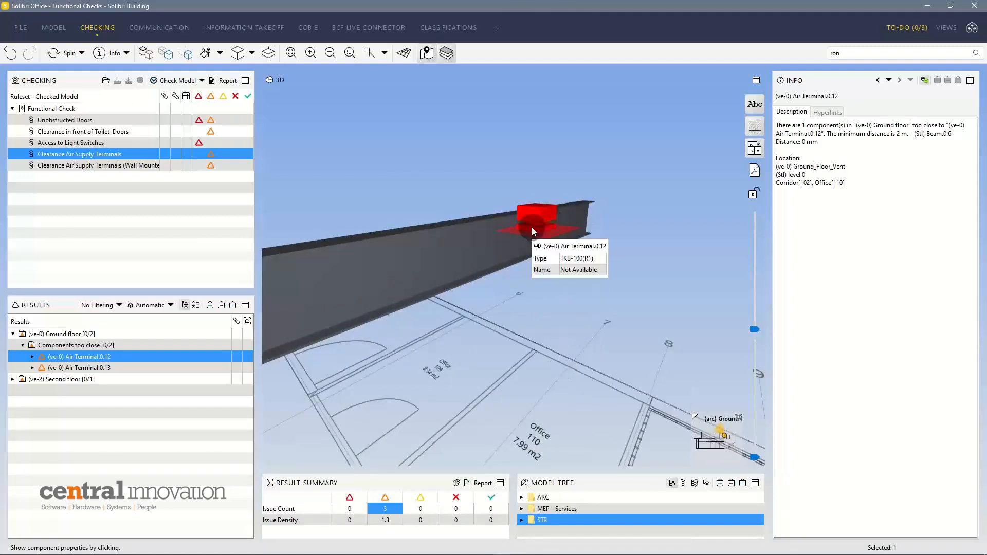
{"action": "left_click_drag", "start_coordinate": [531, 227], "coordinate": [513, 328]}
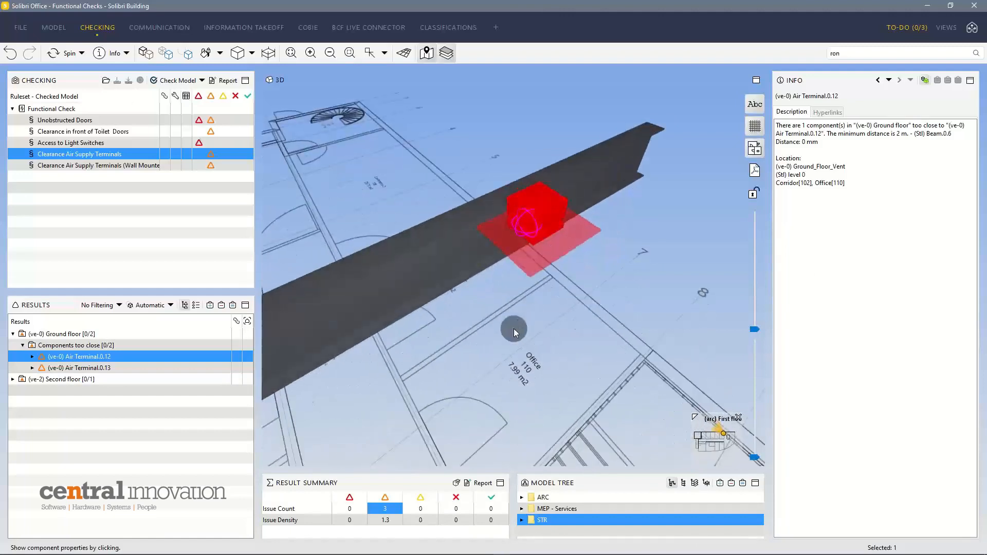
{"action": "mouse_move", "coordinate": [533, 227]}
{"action": "left_mouse_down"}
{"action": "mouse_move", "coordinate": [535, 293]}
{"action": "mouse_move", "coordinate": [577, 239]}
{"action": "mouse_move", "coordinate": [552, 229]}
{"action": "left_mouse_up"}
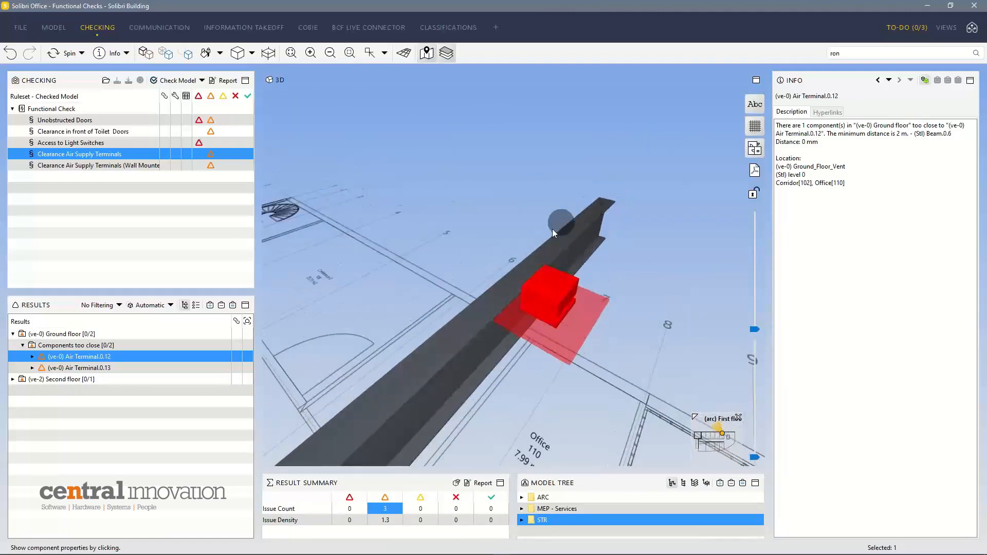
Show the (ve-0) Air Terminal.0.13 issue in 3D and examine the terminal's clearance area against Beam.0.13
{"action": "double_click", "coordinate": [122, 369]}
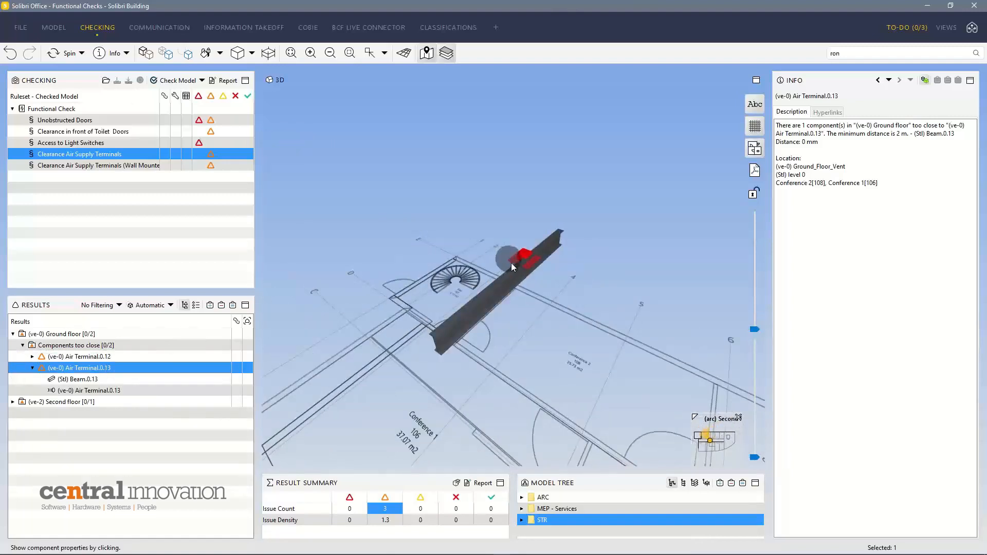
{"action": "left_click_drag", "start_coordinate": [511, 264], "coordinate": [640, 244]}
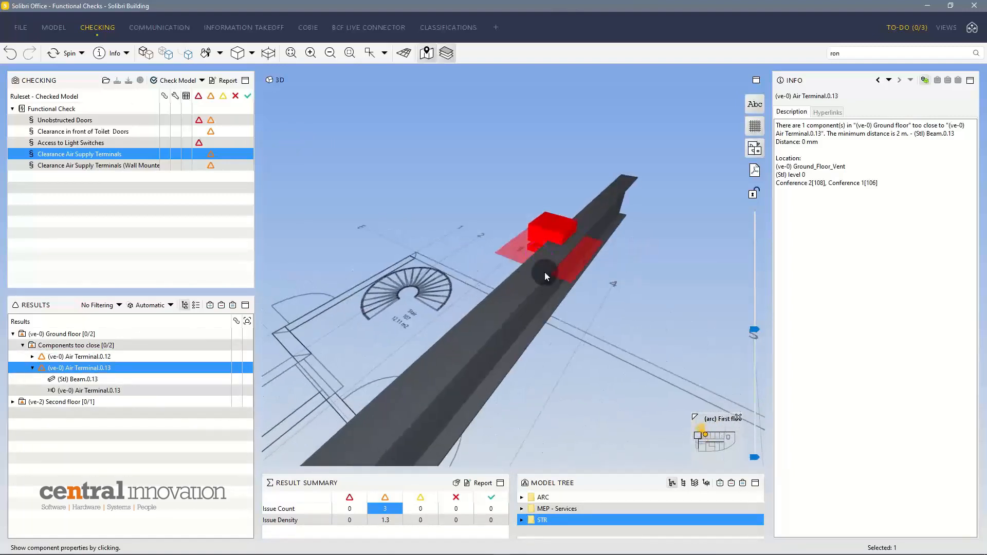
{"action": "left_click_drag", "start_coordinate": [546, 276], "coordinate": [671, 269]}
{"action": "left_click_drag", "start_coordinate": [550, 278], "coordinate": [584, 238]}
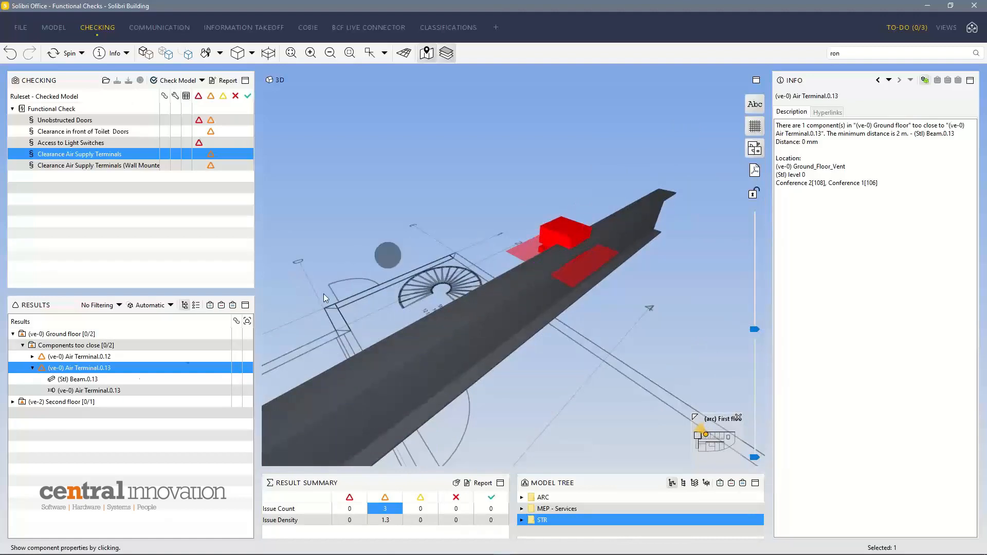
{"action": "left_click", "coordinate": [33, 368]}
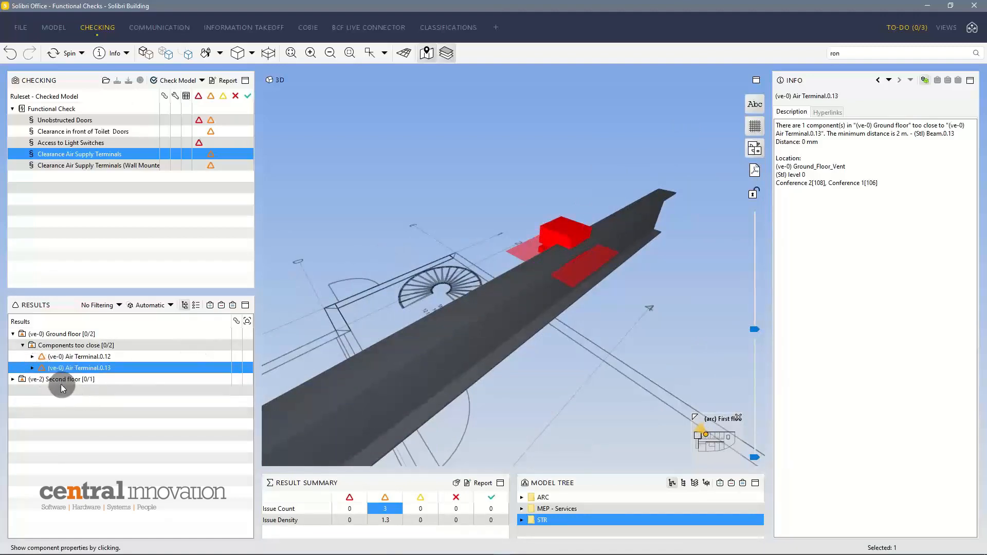
Expand the (ve-2) Second floor results and show its Components too close category in 3D
{"action": "left_click", "coordinate": [63, 380]}
{"action": "left_click", "coordinate": [12, 379]}
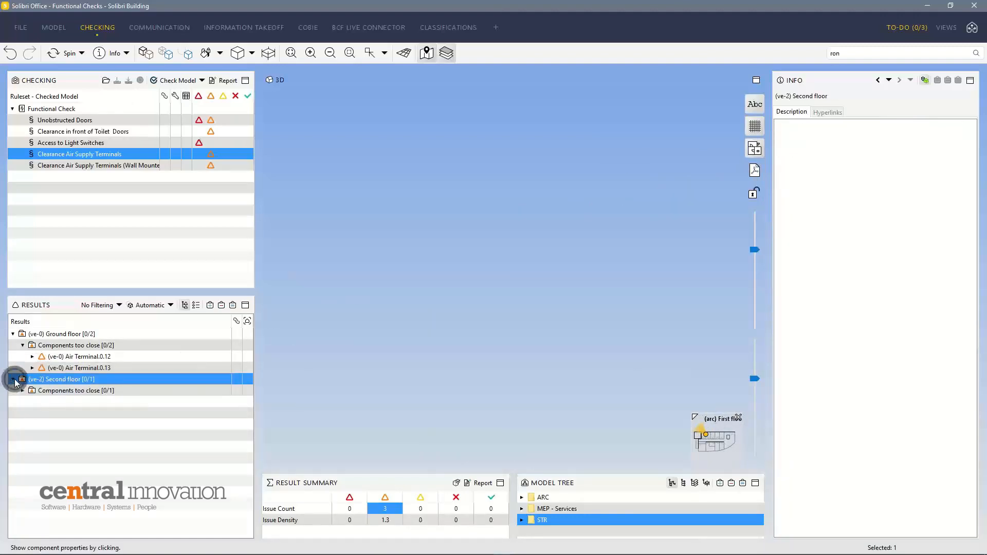
{"action": "double_click", "coordinate": [61, 391]}
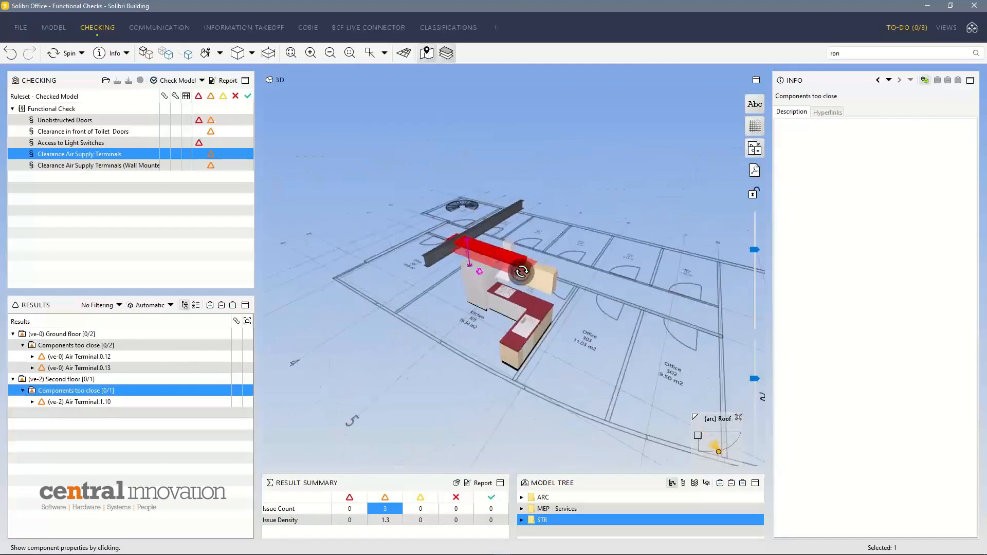
Examine from several angles the clearance between the second-floor kitchen air terminal, the beam and the cabinets below it
{"action": "mouse_move", "coordinate": [483, 249]}
{"action": "left_mouse_down"}
{"action": "mouse_move", "coordinate": [464, 232]}
{"action": "mouse_move", "coordinate": [616, 229]}
{"action": "mouse_move", "coordinate": [513, 249]}
{"action": "mouse_move", "coordinate": [431, 228]}
{"action": "mouse_move", "coordinate": [643, 239]}
{"action": "mouse_move", "coordinate": [470, 230]}
{"action": "mouse_move", "coordinate": [540, 235]}
{"action": "mouse_move", "coordinate": [561, 222]}
{"action": "mouse_move", "coordinate": [526, 215]}
{"action": "mouse_move", "coordinate": [557, 220]}
{"action": "mouse_move", "coordinate": [493, 264]}
{"action": "left_mouse_up"}
{"action": "mouse_move", "coordinate": [508, 270]}
{"action": "left_mouse_down"}
{"action": "mouse_move", "coordinate": [588, 266]}
{"action": "mouse_move", "coordinate": [505, 289]}
{"action": "left_mouse_up"}
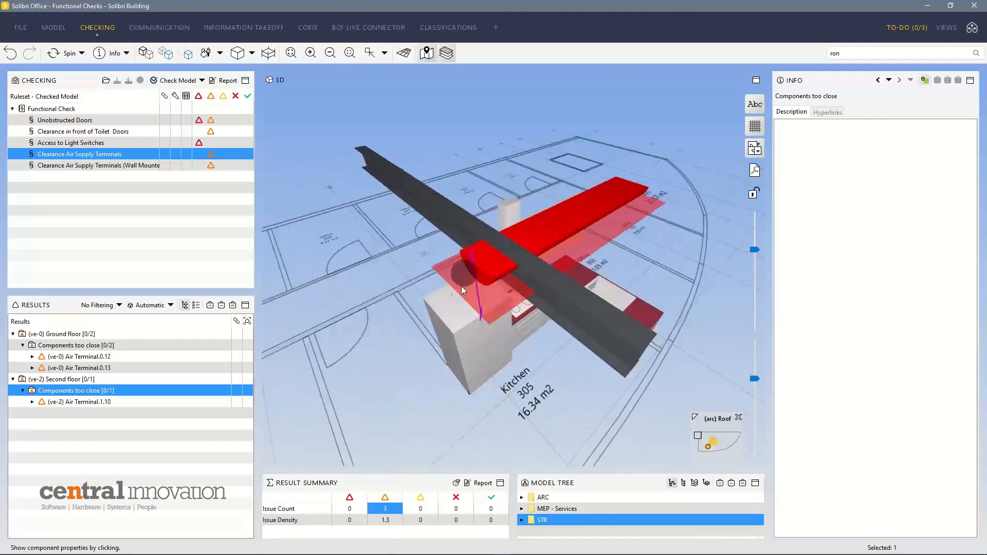
{"action": "left_click_drag", "start_coordinate": [583, 303], "coordinate": [411, 253]}
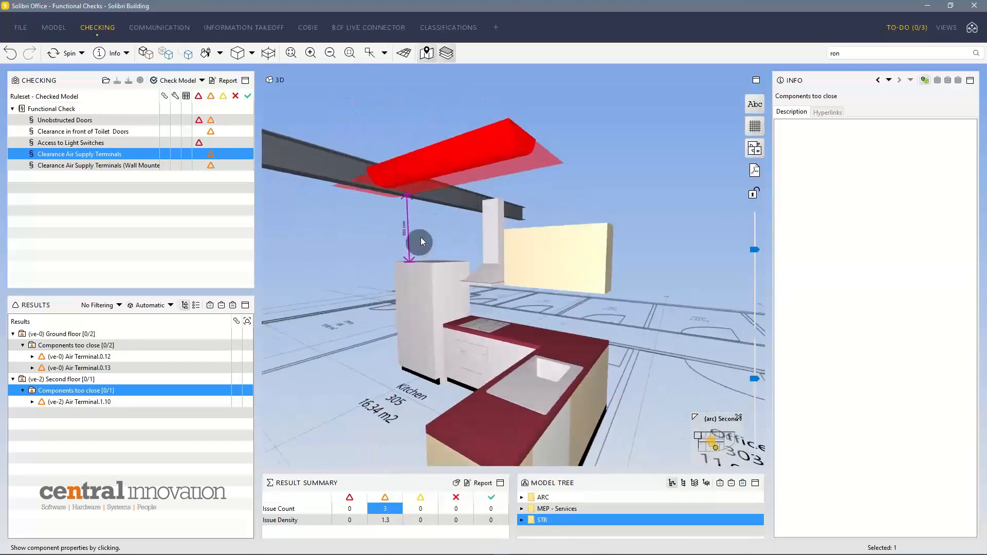
{"action": "left_click_drag", "start_coordinate": [439, 245], "coordinate": [477, 224]}
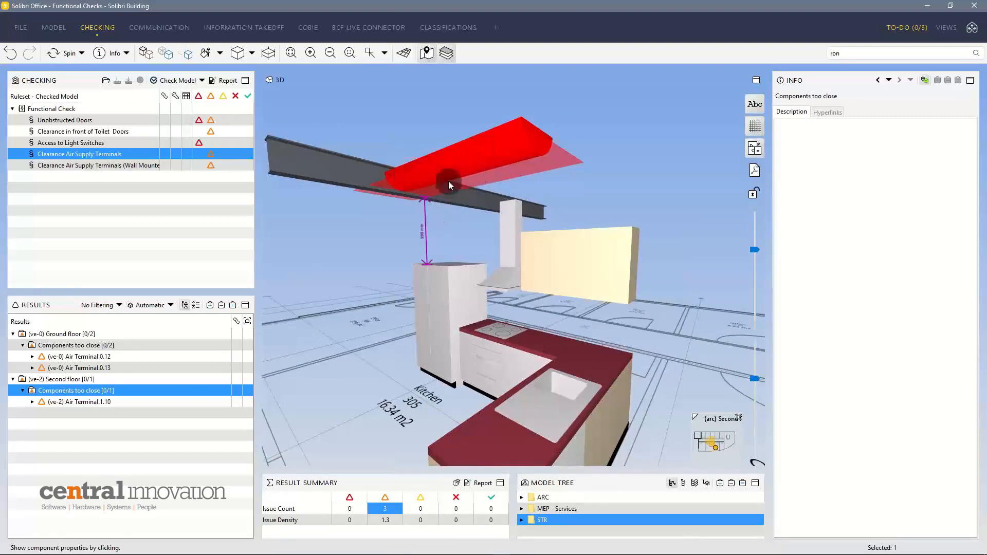
{"action": "left_click_drag", "start_coordinate": [508, 157], "coordinate": [504, 191]}
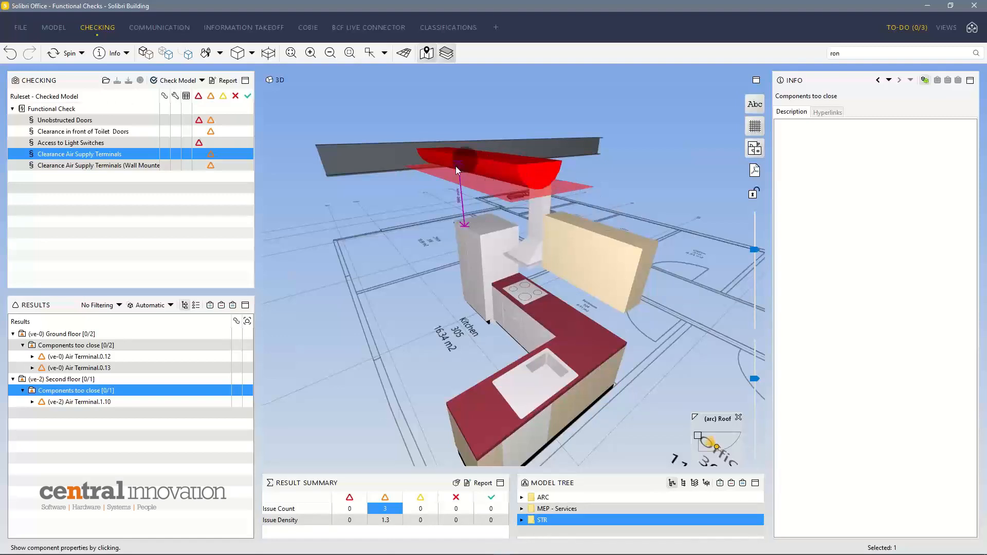
{"action": "mouse_move", "coordinate": [507, 171]}
{"action": "left_mouse_down"}
{"action": "mouse_move", "coordinate": [497, 152]}
{"action": "mouse_move", "coordinate": [506, 118]}
{"action": "left_mouse_up"}
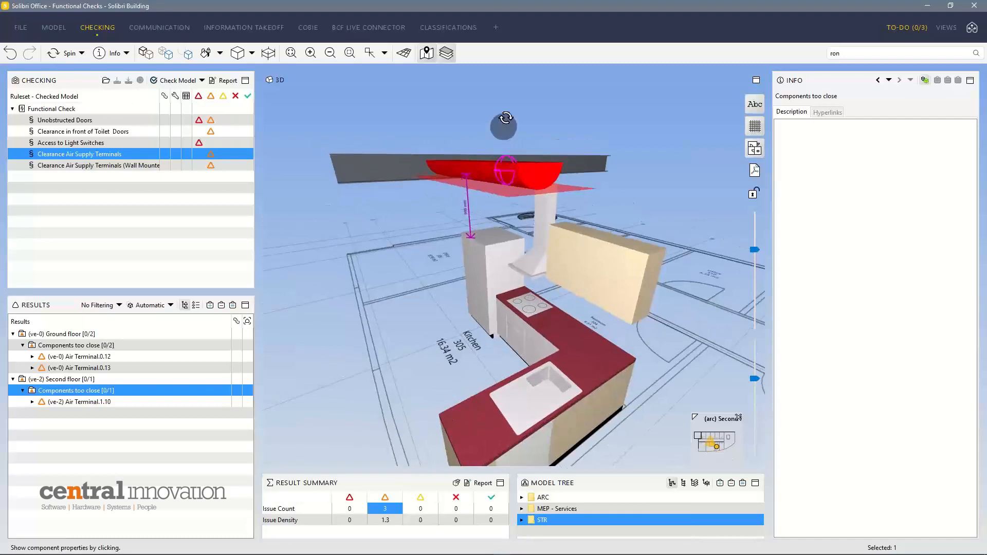
{"action": "mouse_move", "coordinate": [510, 180]}
{"action": "left_mouse_down"}
{"action": "mouse_move", "coordinate": [519, 164]}
{"action": "mouse_move", "coordinate": [511, 148]}
{"action": "mouse_move", "coordinate": [505, 177]}
{"action": "mouse_move", "coordinate": [507, 141]}
{"action": "mouse_move", "coordinate": [495, 247]}
{"action": "left_mouse_up"}
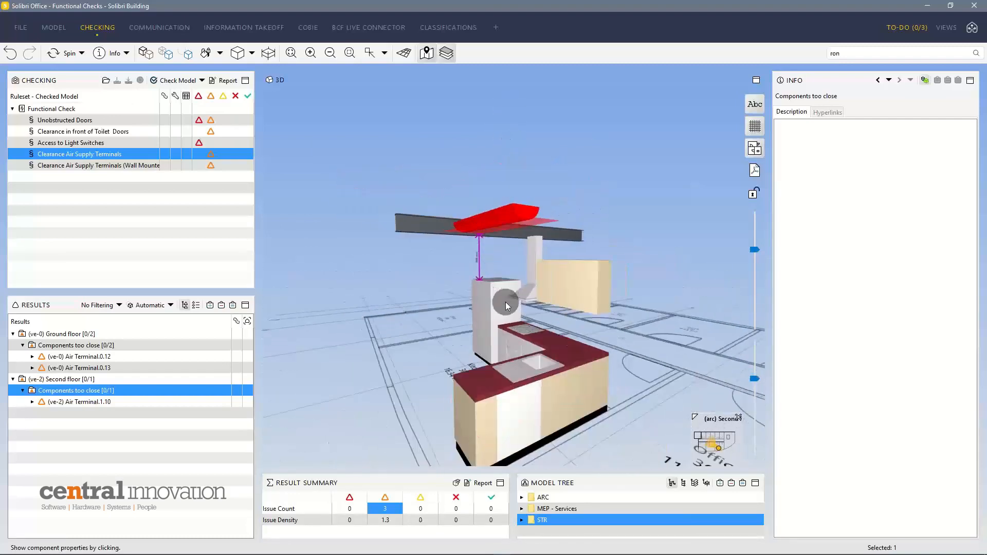
{"action": "left_click_drag", "start_coordinate": [495, 293], "coordinate": [501, 310]}
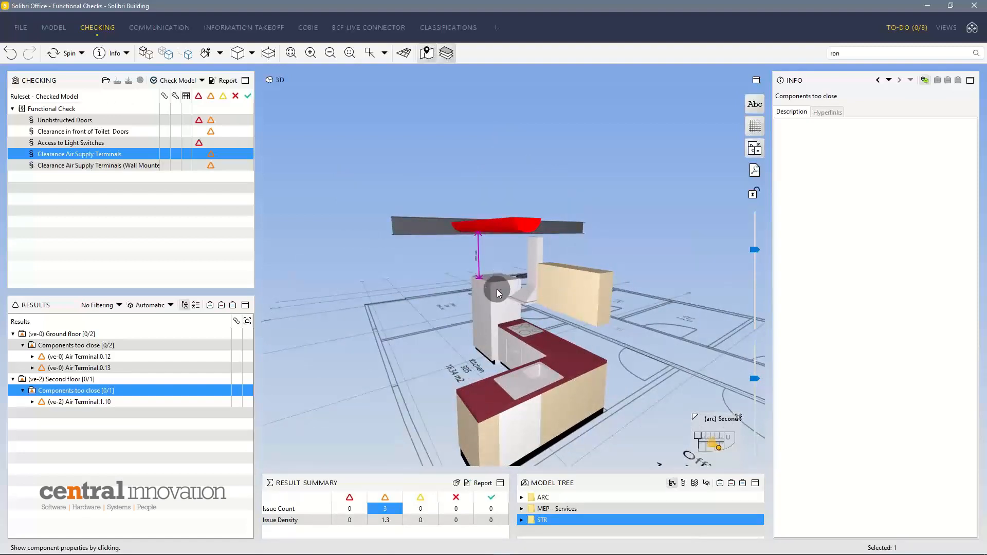
{"action": "left_click_drag", "start_coordinate": [497, 289], "coordinate": [514, 299]}
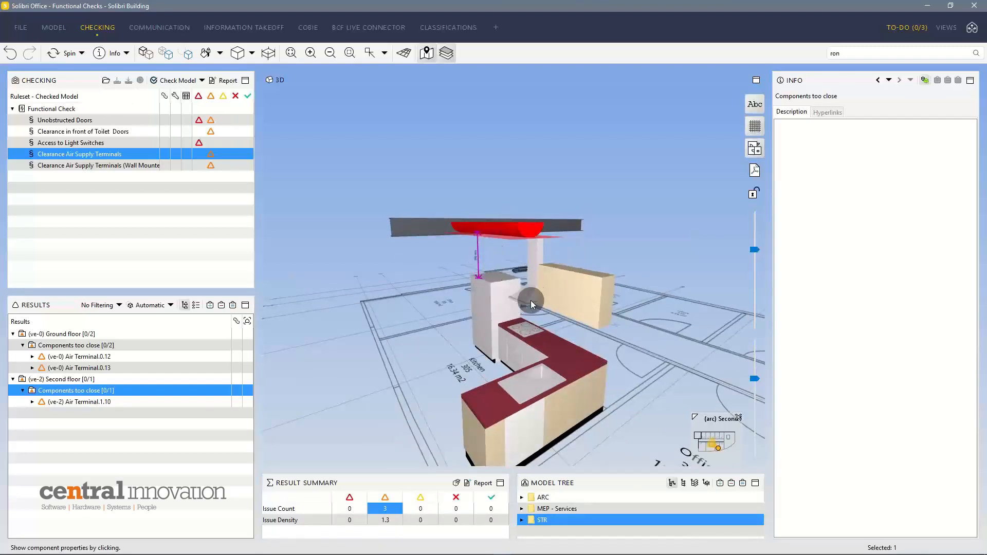
{"action": "left_click_drag", "start_coordinate": [505, 297], "coordinate": [524, 296]}
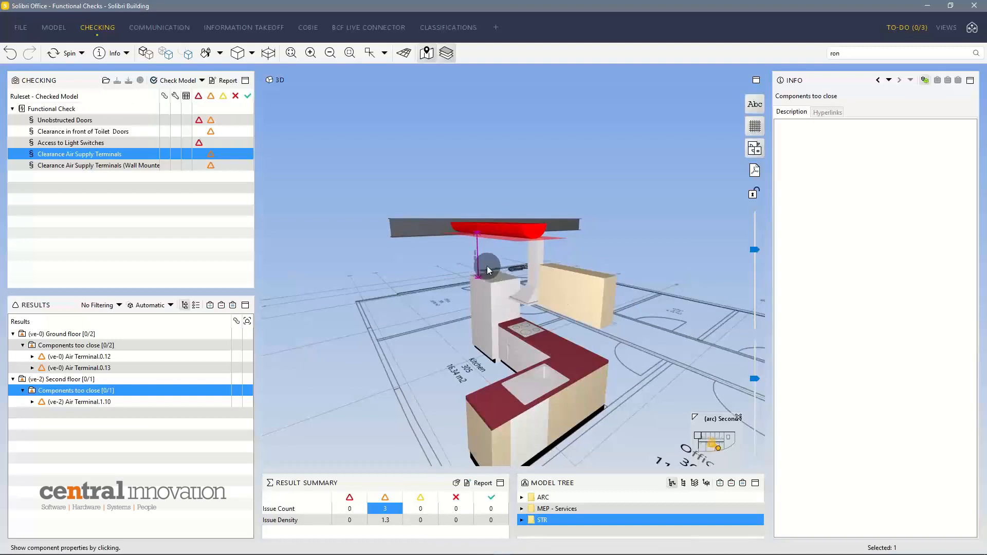
Inspect up close the vertical distance dimension between the kitchen air terminal and the top of the tall cabinet
{"action": "scroll", "coordinate": [487, 268], "scroll_direction": "up", "scroll_amount": 5}
{"action": "scroll", "coordinate": [486, 266], "scroll_direction": "down", "scroll_amount": 5}
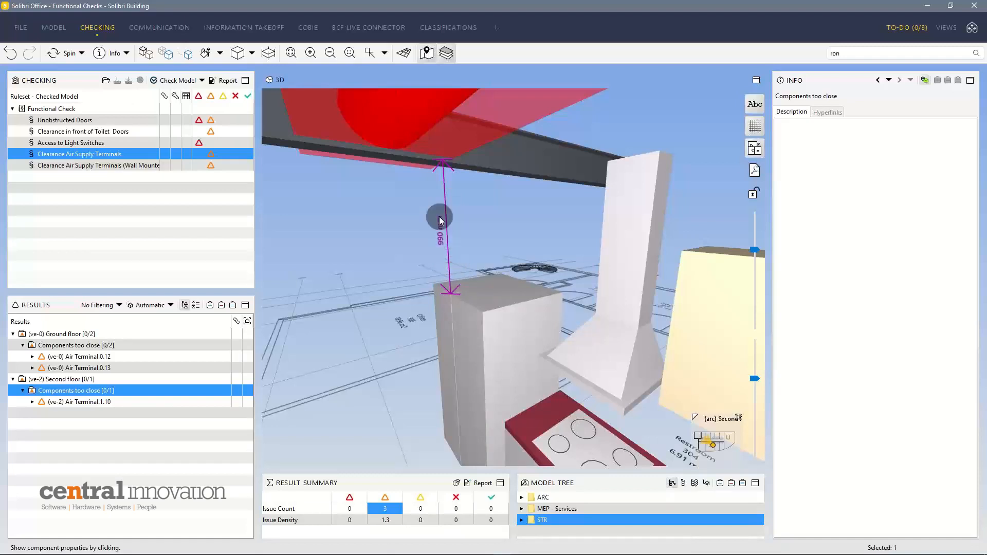
{"action": "scroll", "coordinate": [439, 219], "scroll_direction": "down", "scroll_amount": 5}
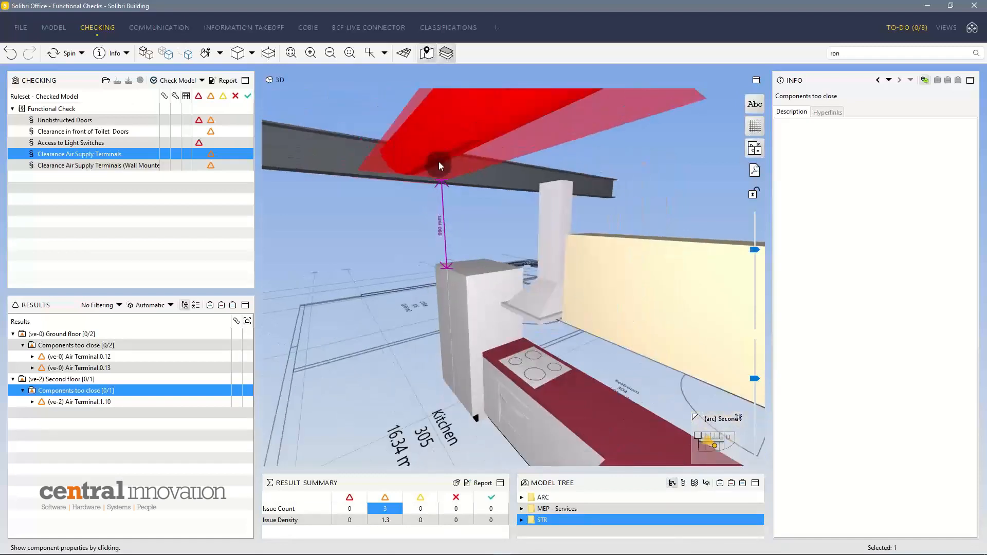
{"action": "scroll", "coordinate": [450, 202], "scroll_direction": "down", "scroll_amount": 5}
{"action": "left_click_drag", "start_coordinate": [465, 229], "coordinate": [501, 276]}
{"action": "left_click_drag", "start_coordinate": [532, 310], "coordinate": [504, 258]}
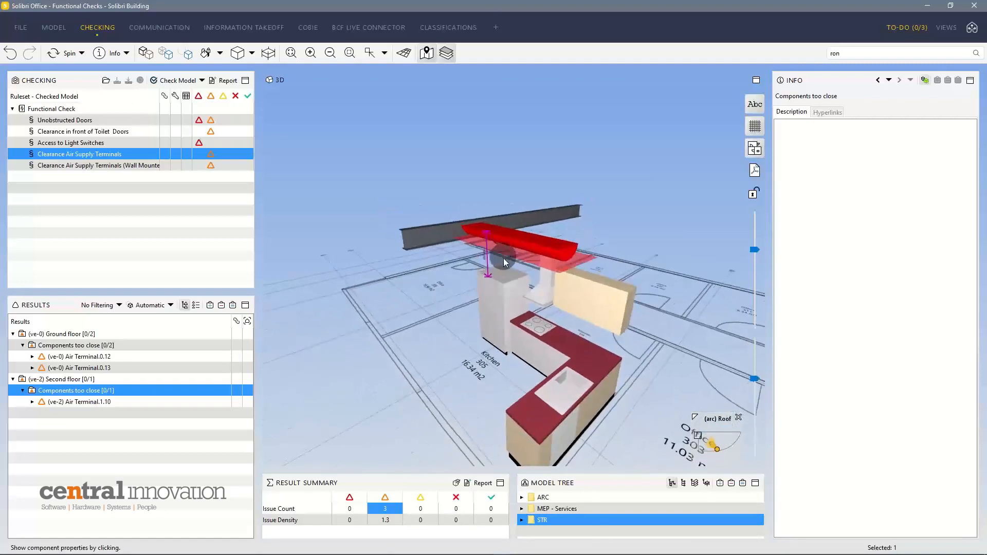
Review the distance, source and target component parameters of the Clearance Air Supply Terminals rule without changing them
{"action": "right_click", "coordinate": [138, 154]}
{"action": "left_click", "coordinate": [180, 189]}
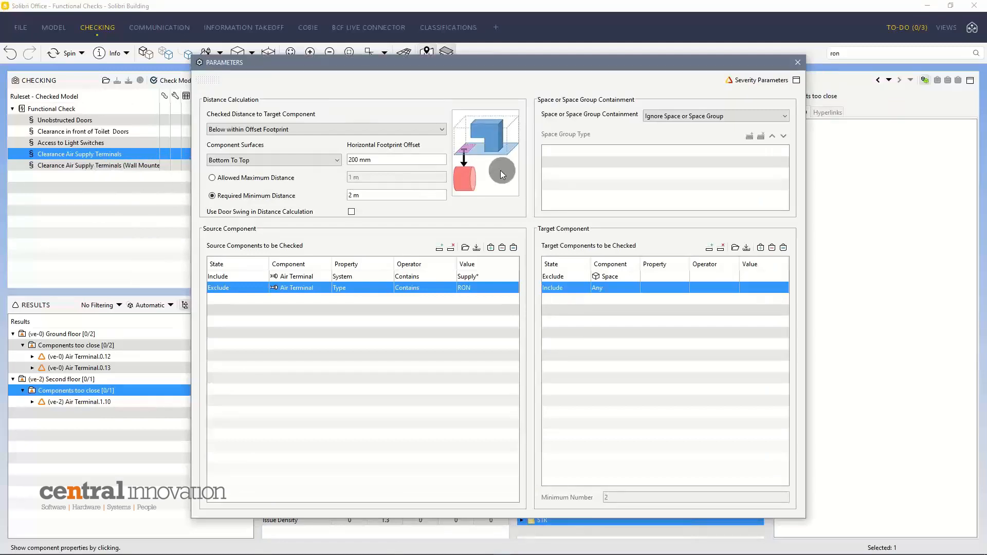
{"action": "left_click_drag", "start_coordinate": [562, 73], "coordinate": [514, 67]}
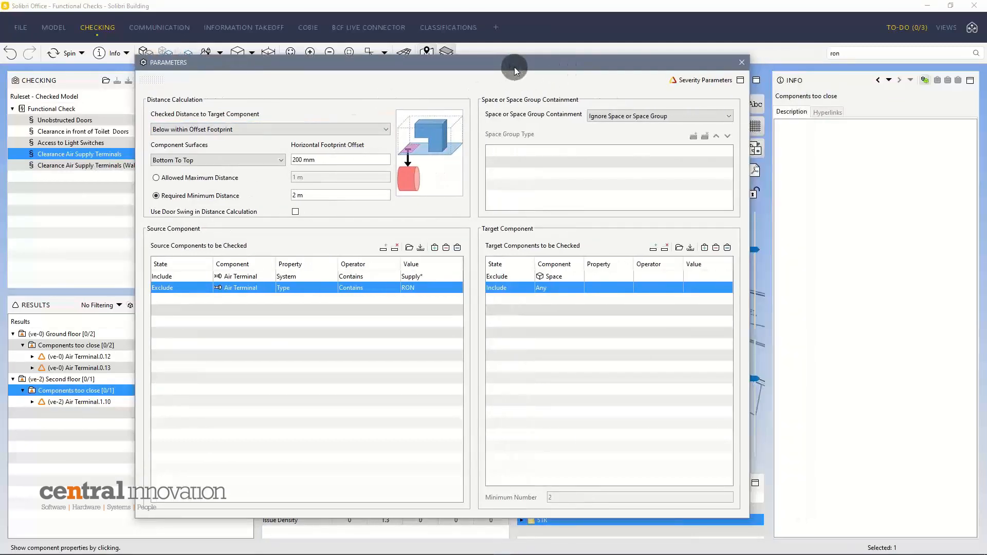
{"action": "left_click", "coordinate": [741, 63]}
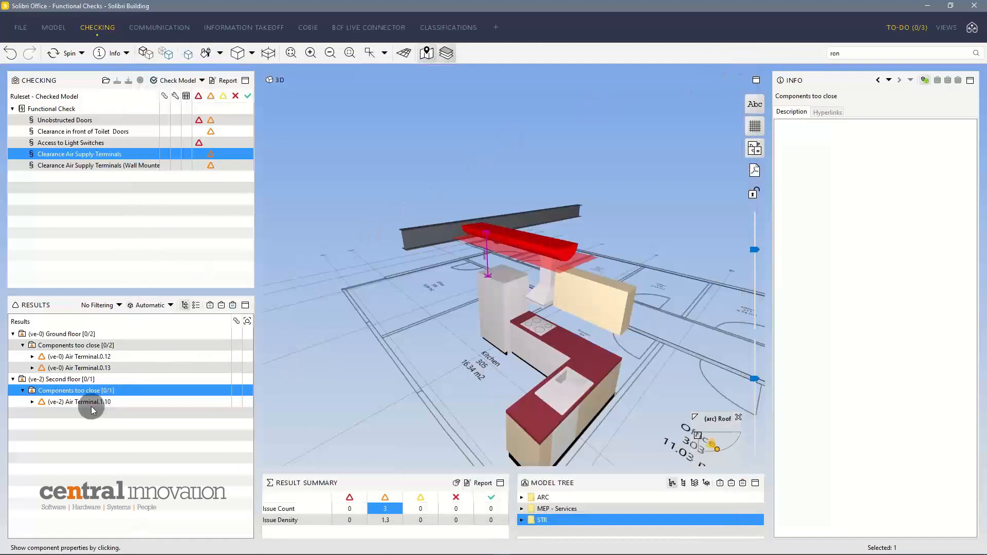
Select the Clearance Air Supply Terminals (Wall Mounted) rule and show only the MEP - Services model in 3D
{"action": "left_click", "coordinate": [107, 164]}
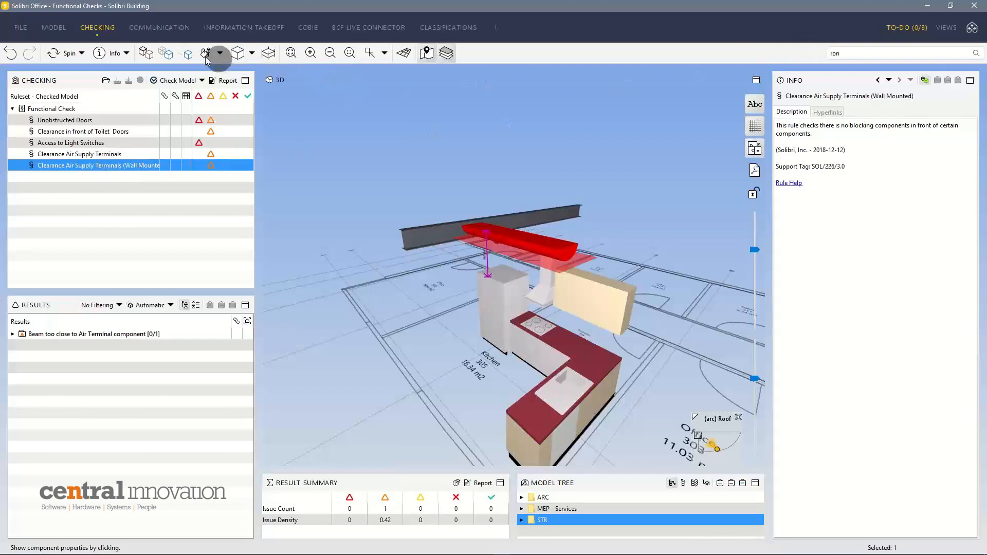
{"action": "left_click", "coordinate": [146, 52]}
{"action": "double_click", "coordinate": [850, 54]}
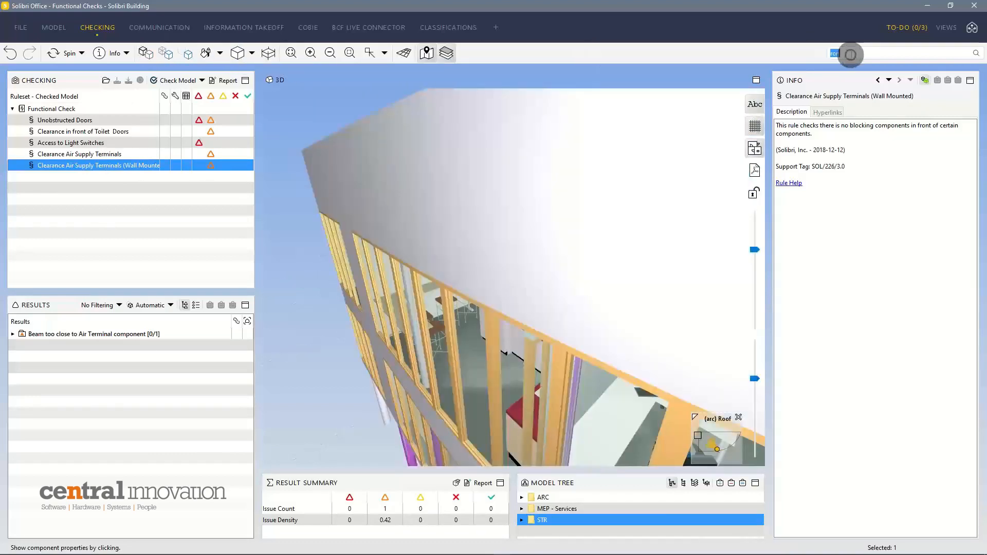
{"action": "left_click", "coordinate": [545, 508]}
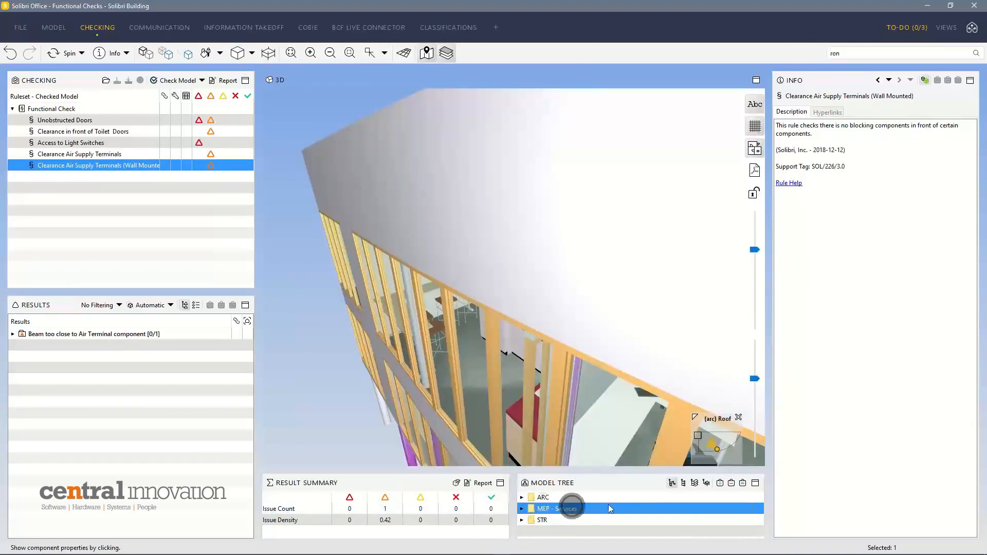
{"action": "left_click", "coordinate": [730, 483]}
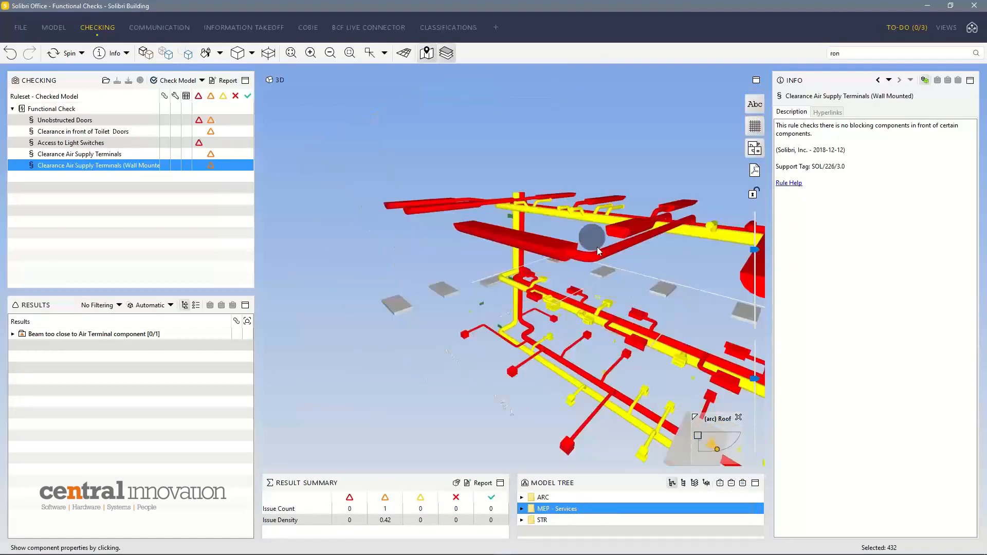
Compare the identification properties, especially Type, of a ground-floor supply air terminal and a first-floor wall-mounted one
{"action": "left_click_drag", "start_coordinate": [557, 218], "coordinate": [452, 183]}
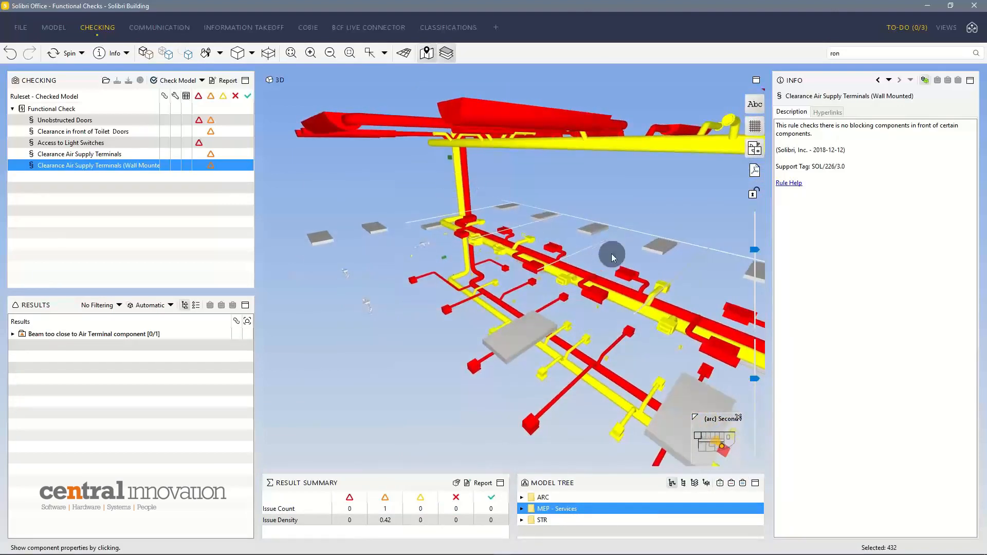
{"action": "left_click_drag", "start_coordinate": [610, 249], "coordinate": [577, 275]}
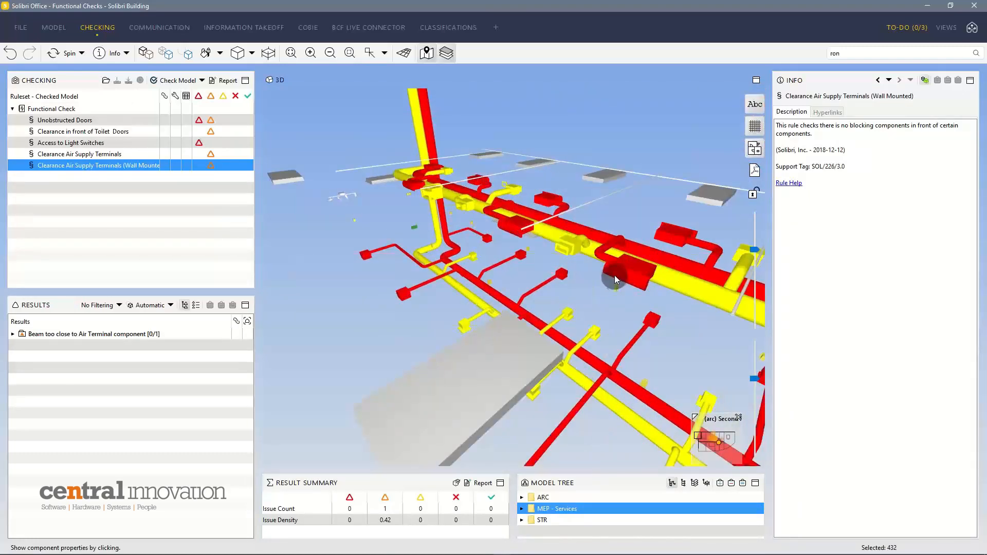
{"action": "scroll", "coordinate": [528, 237], "scroll_direction": "up", "scroll_amount": 3}
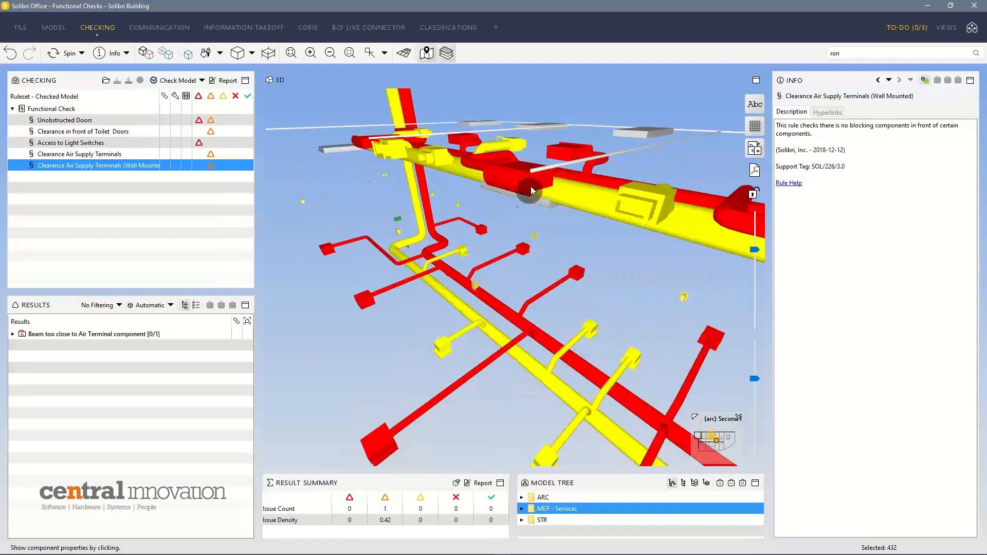
{"action": "left_click_drag", "start_coordinate": [537, 181], "coordinate": [542, 208]}
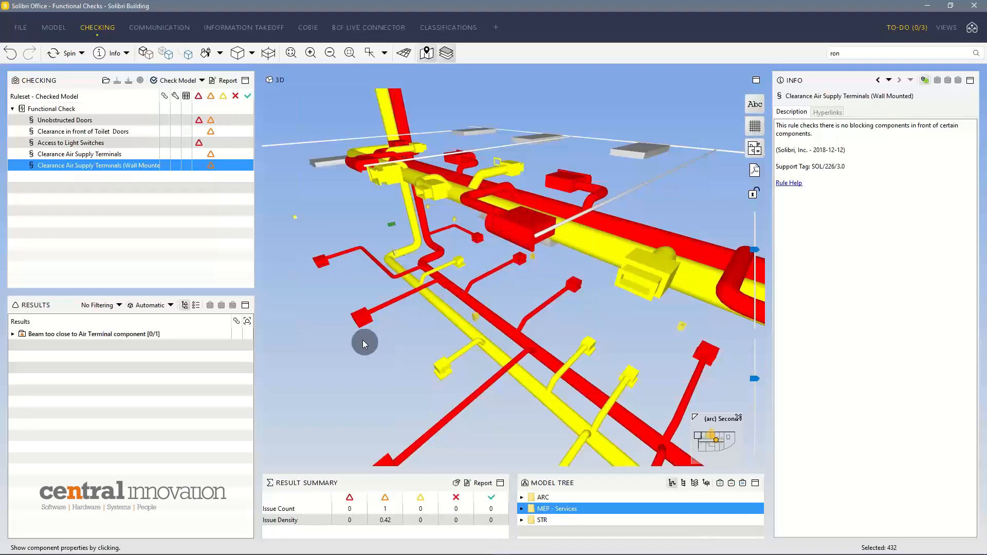
{"action": "left_click", "coordinate": [361, 320]}
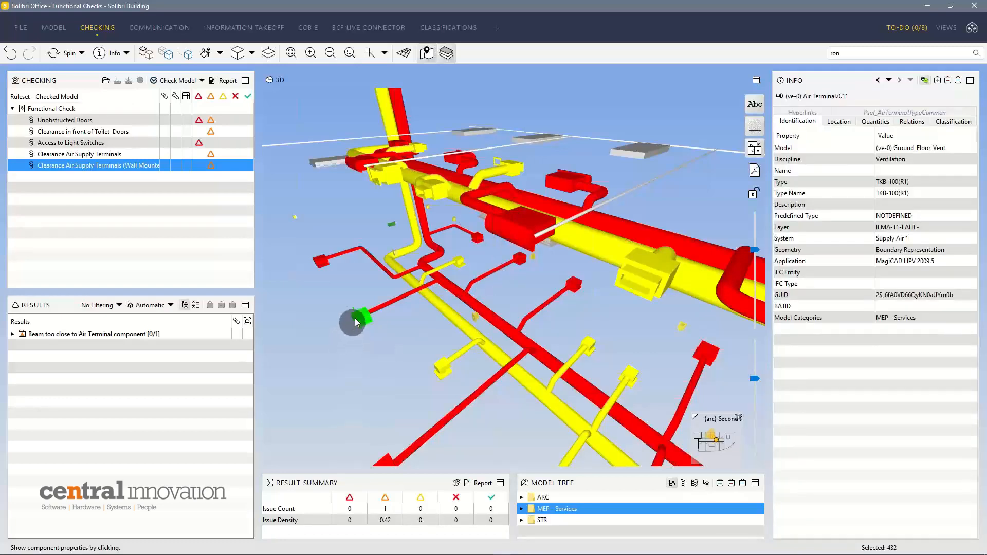
{"action": "left_click", "coordinate": [506, 234]}
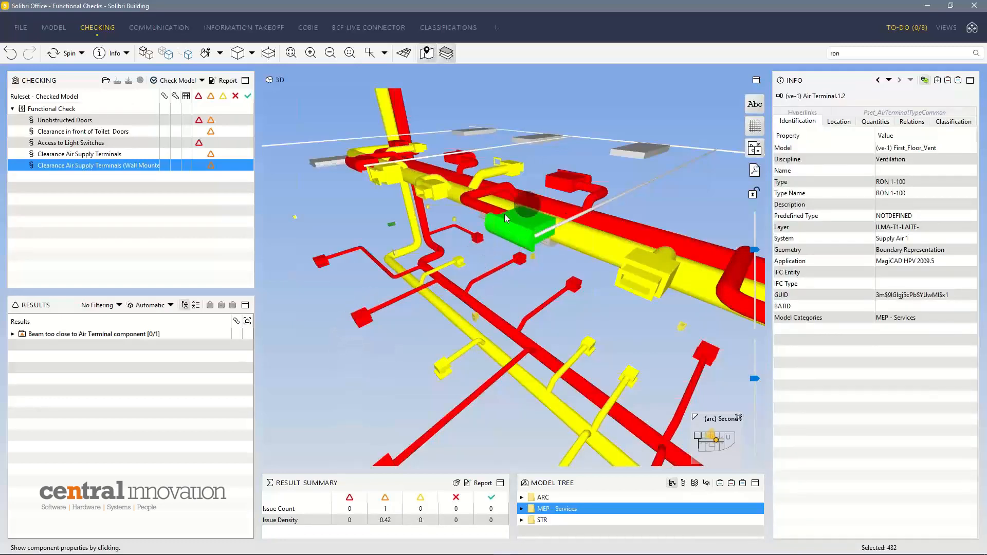
{"action": "left_click", "coordinate": [364, 319]}
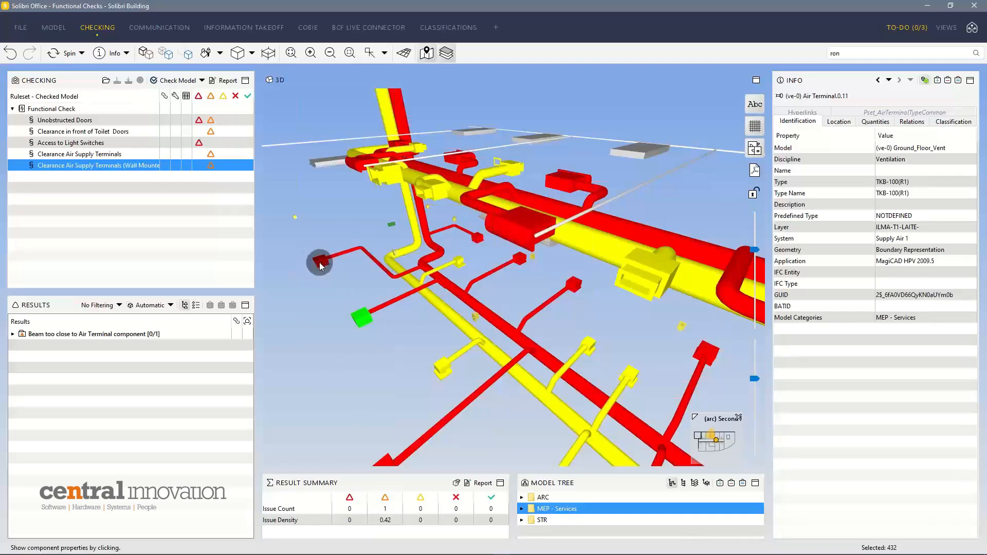
{"action": "left_click", "coordinate": [507, 230]}
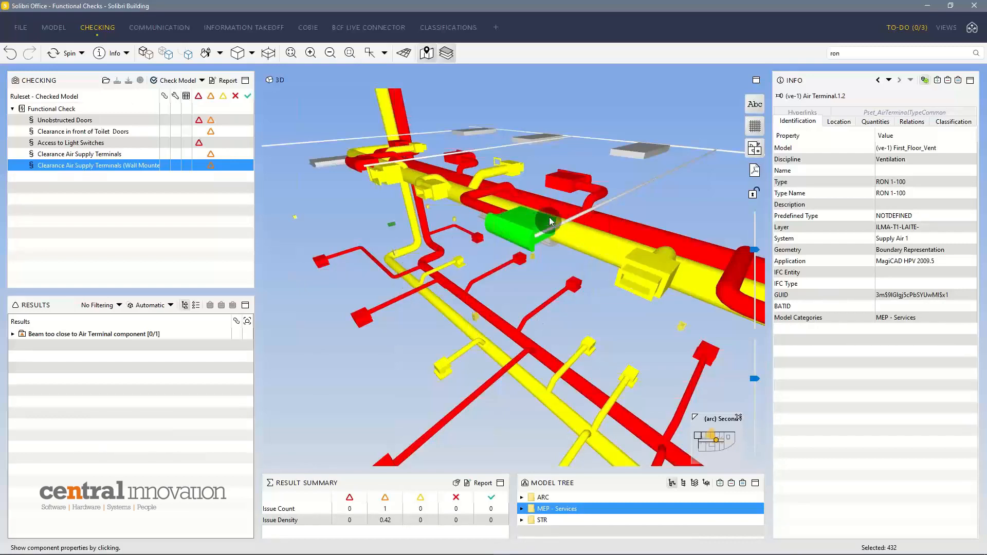
{"action": "mouse_move", "coordinate": [538, 233]}
{"action": "left_mouse_down"}
{"action": "mouse_move", "coordinate": [542, 109]}
{"action": "mouse_move", "coordinate": [529, 176]}
{"action": "mouse_move", "coordinate": [568, 221]}
{"action": "left_mouse_up"}
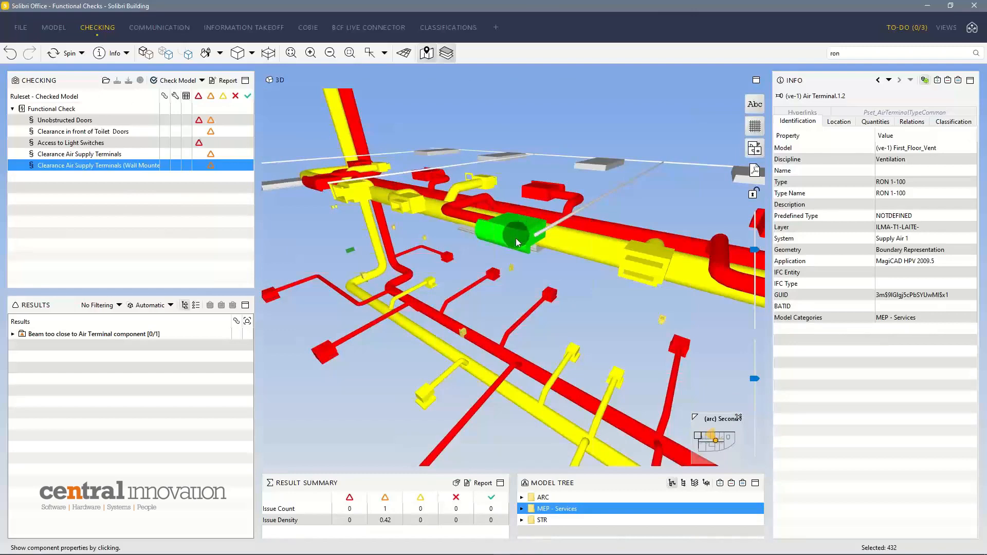
Review the checked components and free area dimensions in the wall-mounted air supply terminal rule's parameters
{"action": "right_click", "coordinate": [146, 165]}
{"action": "left_click", "coordinate": [194, 198]}
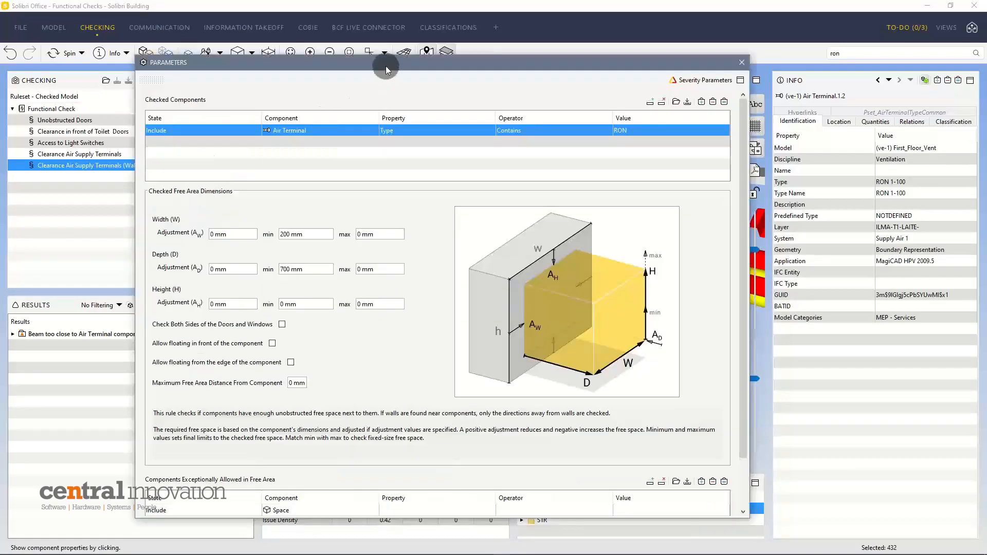
{"action": "left_click_drag", "start_coordinate": [385, 66], "coordinate": [423, 49]}
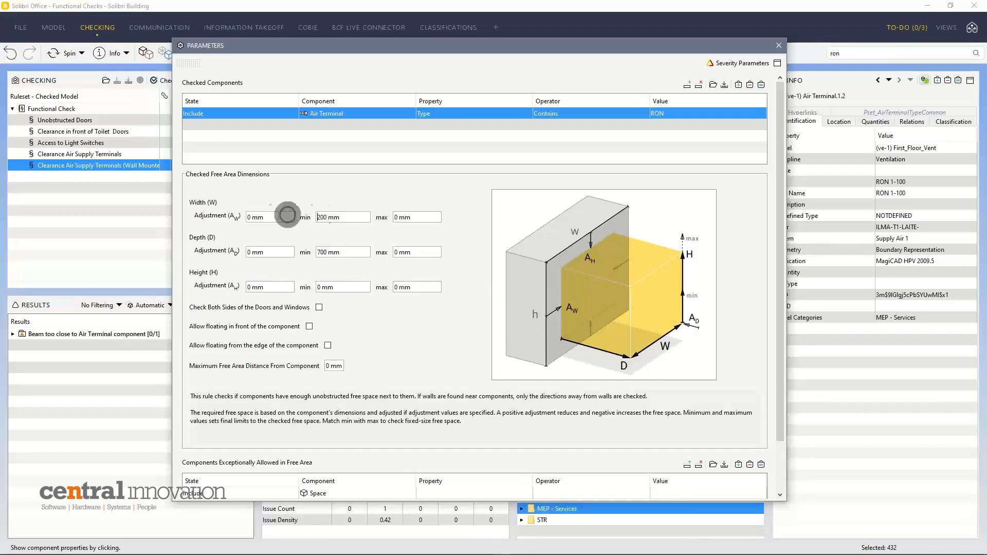
{"action": "left_click", "coordinate": [336, 251]}
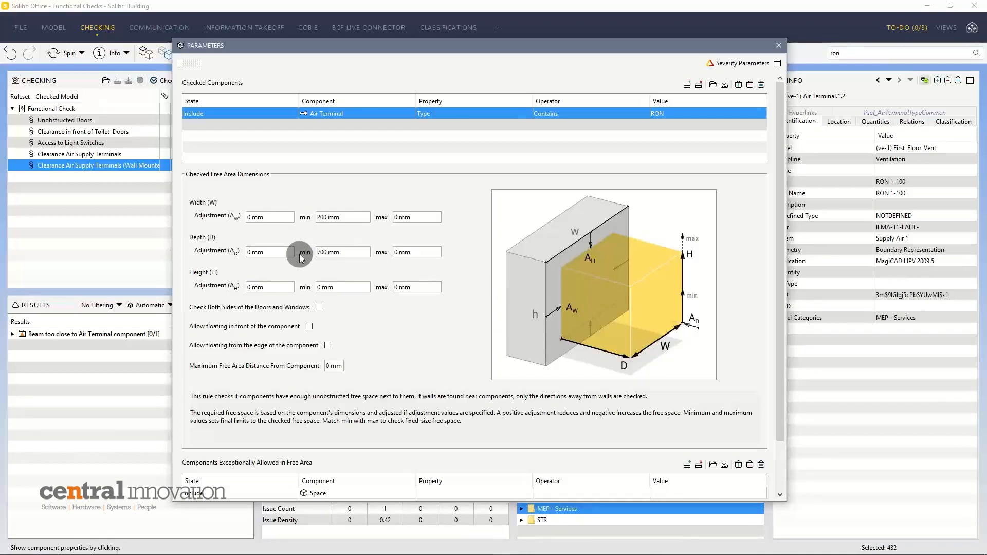
{"action": "left_click", "coordinate": [778, 46]}
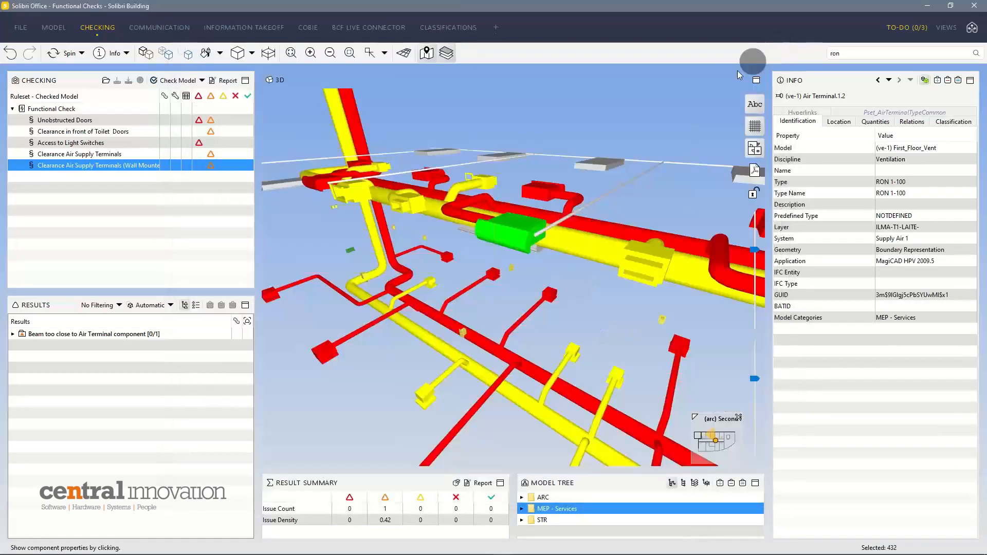
Show the wall-mounted rule's moderate issue in 3D and display its Beam too close to Air Terminal component category
{"action": "left_click", "coordinate": [494, 239]}
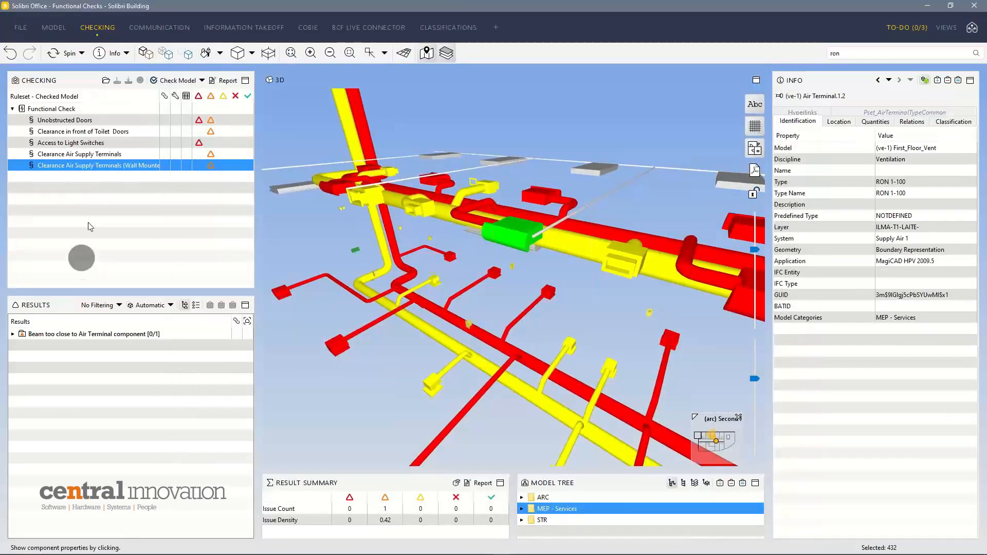
{"action": "left_click", "coordinate": [385, 509]}
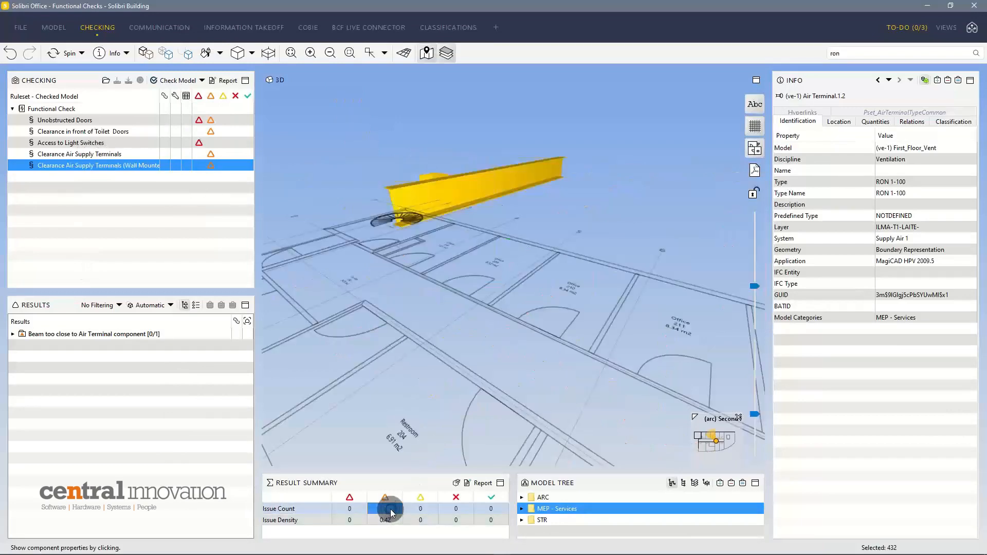
{"action": "left_click_drag", "start_coordinate": [433, 205], "coordinate": [462, 205]}
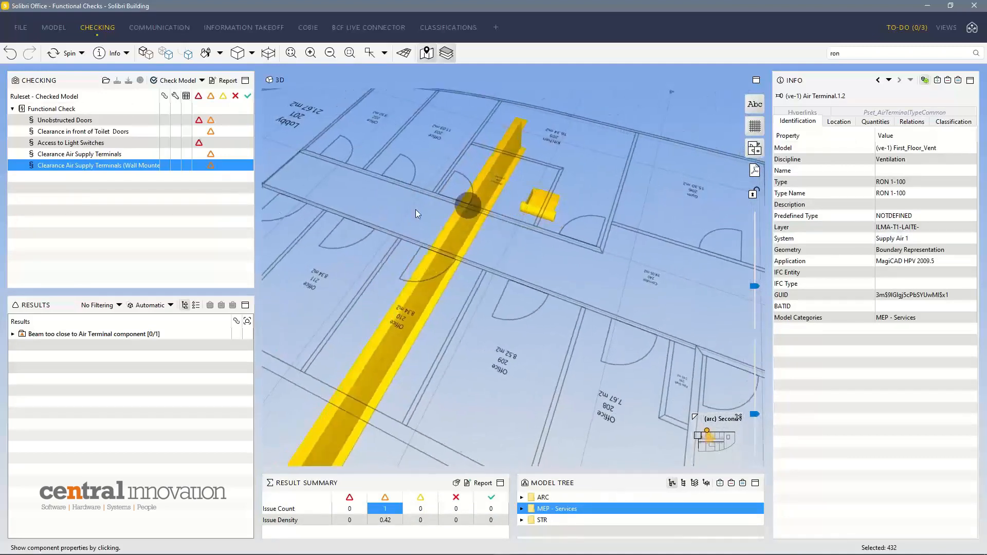
{"action": "left_click", "coordinate": [101, 188]}
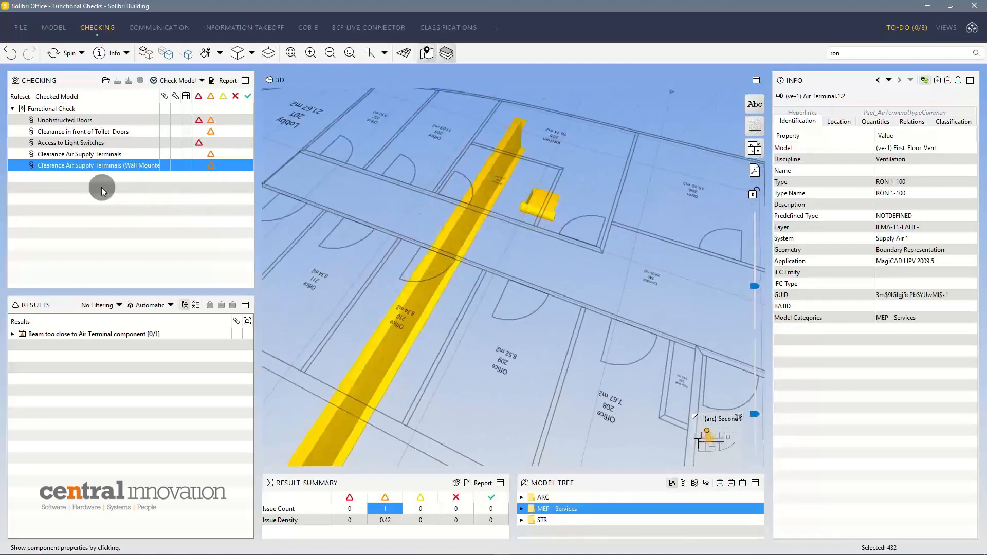
{"action": "left_click", "coordinate": [83, 334]}
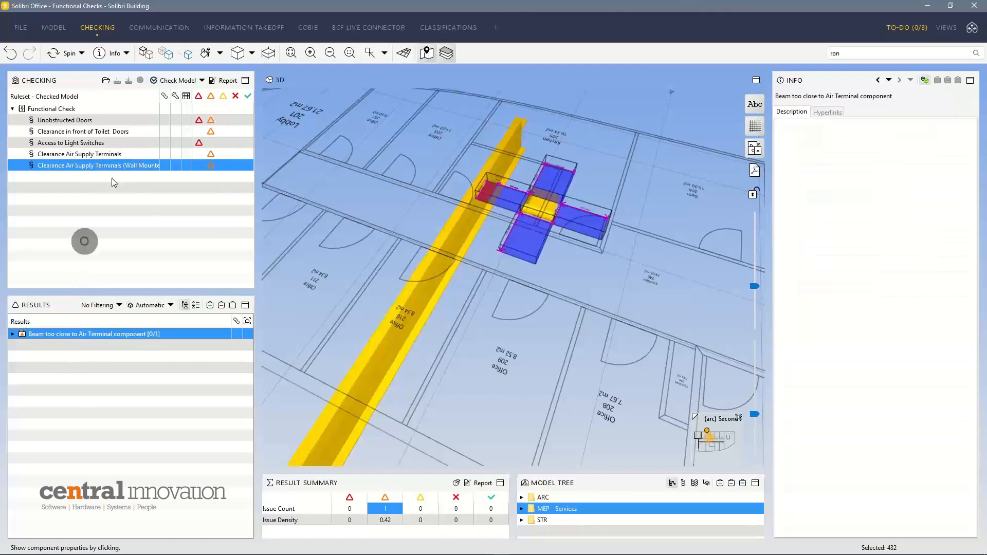
Examine from several angles the required free areas around the wall-mounted air terminal and their overlap with the beam
{"action": "left_click", "coordinate": [145, 53]}
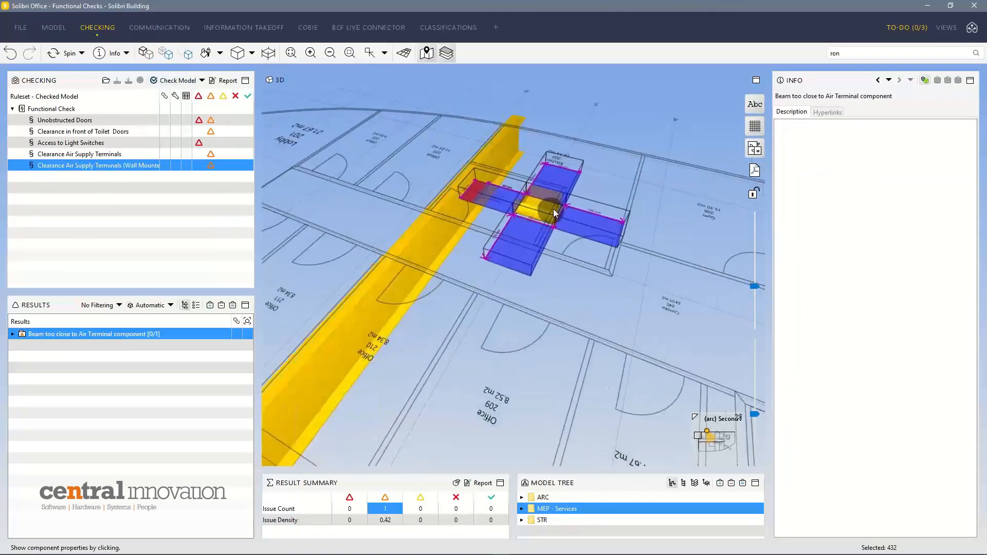
{"action": "scroll", "coordinate": [553, 208], "scroll_direction": "up", "scroll_amount": 5}
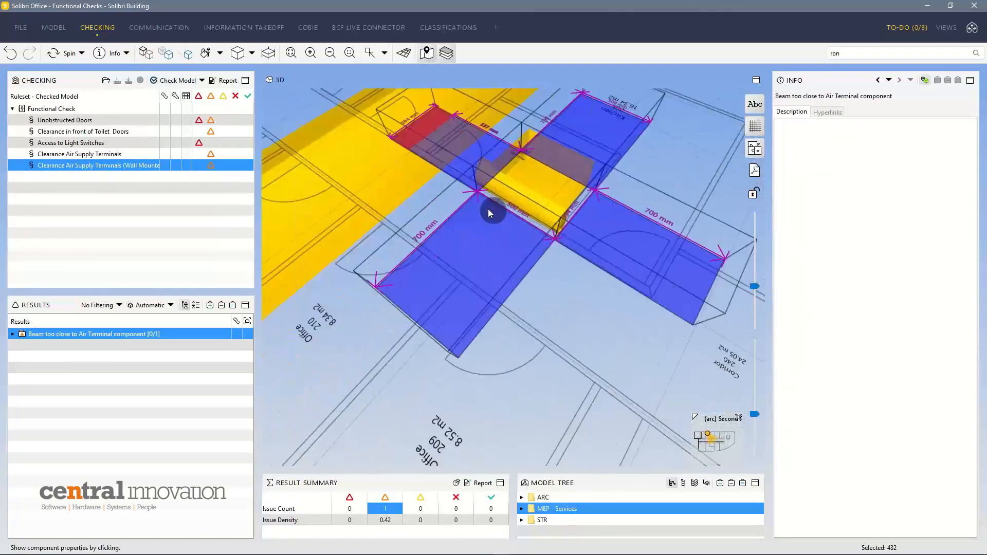
{"action": "scroll", "coordinate": [495, 190], "scroll_direction": "down", "scroll_amount": 2}
{"action": "left_click_drag", "start_coordinate": [494, 190], "coordinate": [513, 154]}
{"action": "left_click_drag", "start_coordinate": [562, 181], "coordinate": [525, 177]}
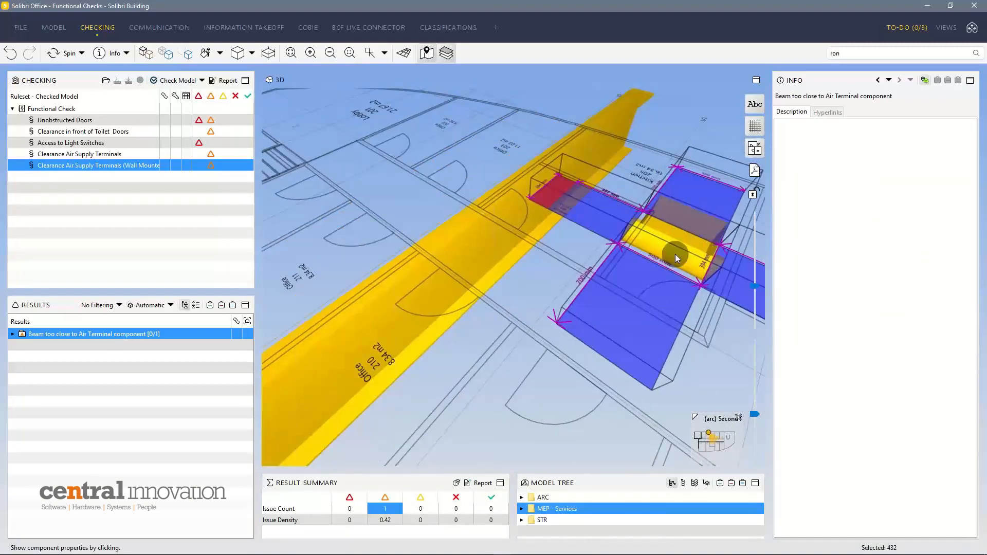
{"action": "left_click_drag", "start_coordinate": [674, 253], "coordinate": [339, 212]}
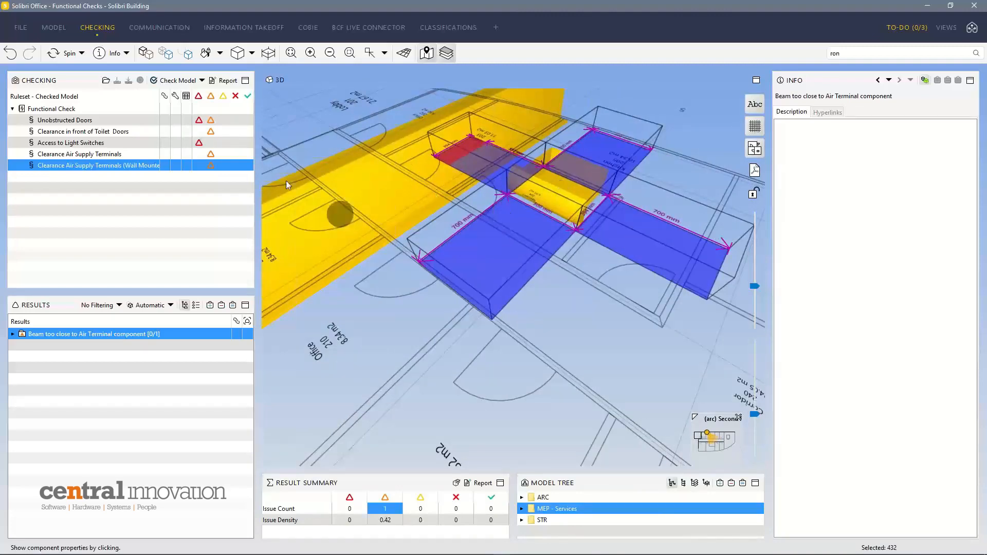
Show the building components around the issue and inspect the air terminal, beam and adjacent electrical tube from inside the room
{"action": "left_click", "coordinate": [164, 53]}
{"action": "left_click_drag", "start_coordinate": [501, 235], "coordinate": [551, 34]}
{"action": "left_click_drag", "start_coordinate": [495, 256], "coordinate": [514, 247]}
{"action": "left_click", "coordinate": [513, 165]}
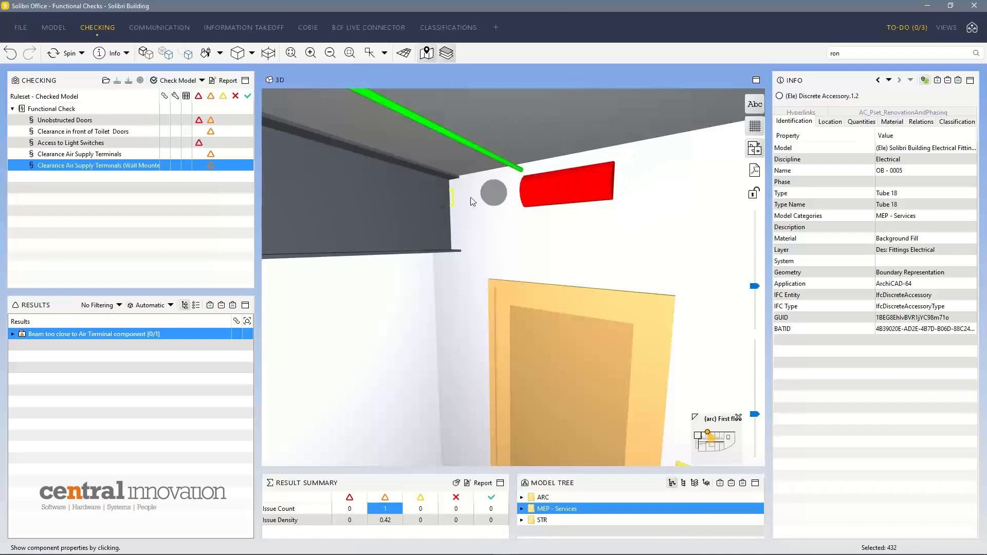
{"action": "left_click_drag", "start_coordinate": [561, 189], "coordinate": [615, 195]}
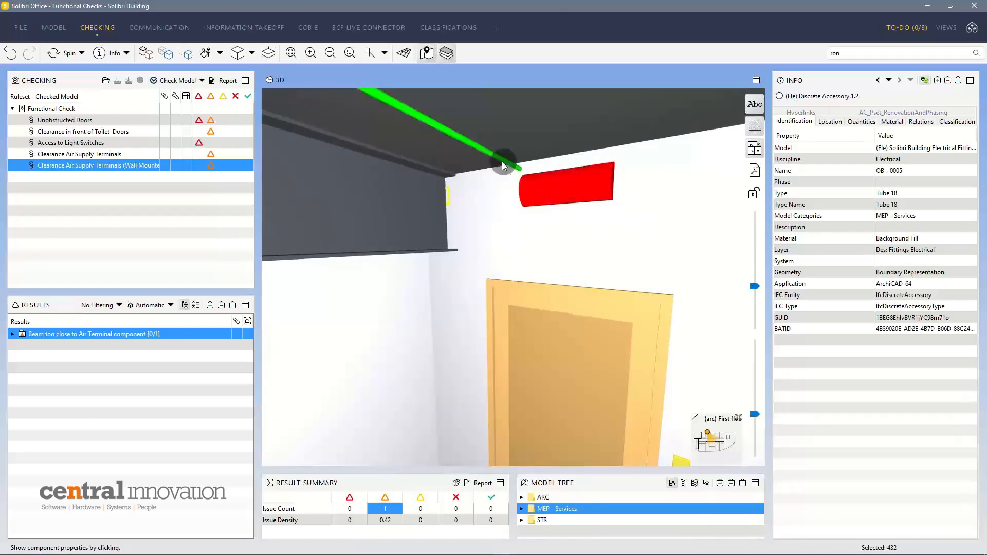
{"action": "mouse_move", "coordinate": [547, 203]}
{"action": "left_mouse_down"}
{"action": "mouse_move", "coordinate": [584, 185]}
{"action": "mouse_move", "coordinate": [625, 189]}
{"action": "mouse_move", "coordinate": [623, 198]}
{"action": "mouse_move", "coordinate": [537, 211]}
{"action": "left_mouse_up"}
{"action": "left_click_drag", "start_coordinate": [474, 214], "coordinate": [502, 174]}
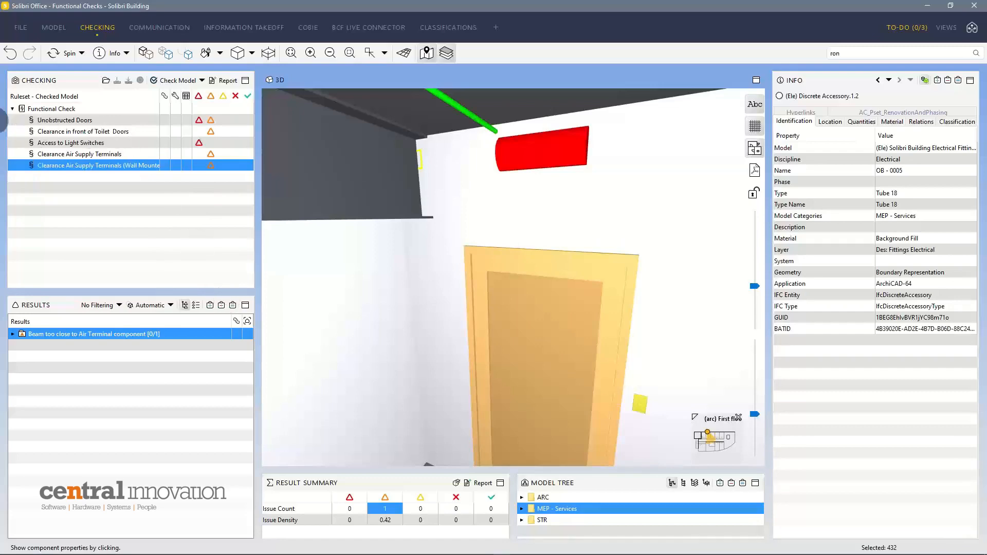
Collapse the Functional Check ruleset and compare the ATM photo in Functional Check Case 01 with the modelled building entrance
{"action": "left_click", "coordinate": [13, 109]}
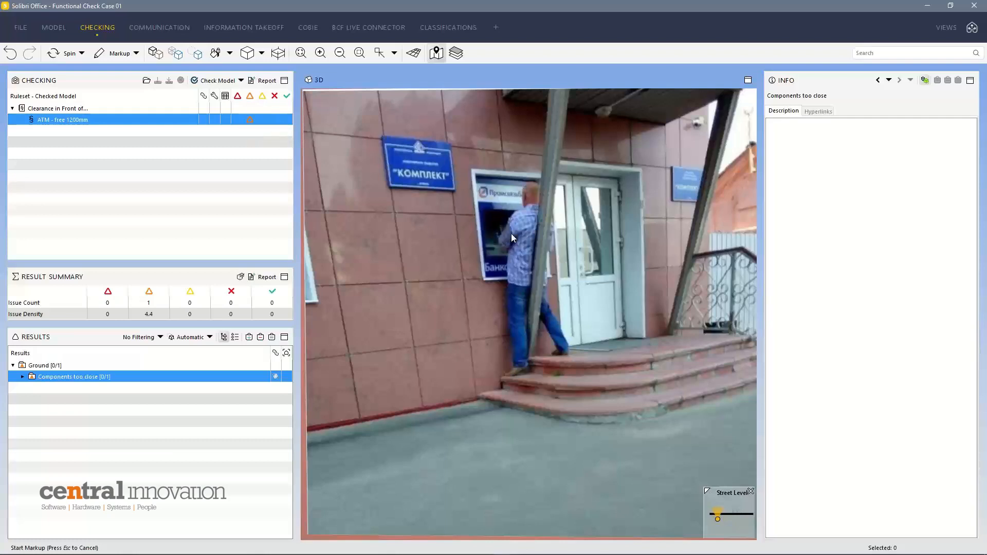
{"action": "scroll", "coordinate": [518, 252], "scroll_direction": "down", "scroll_amount": 10}
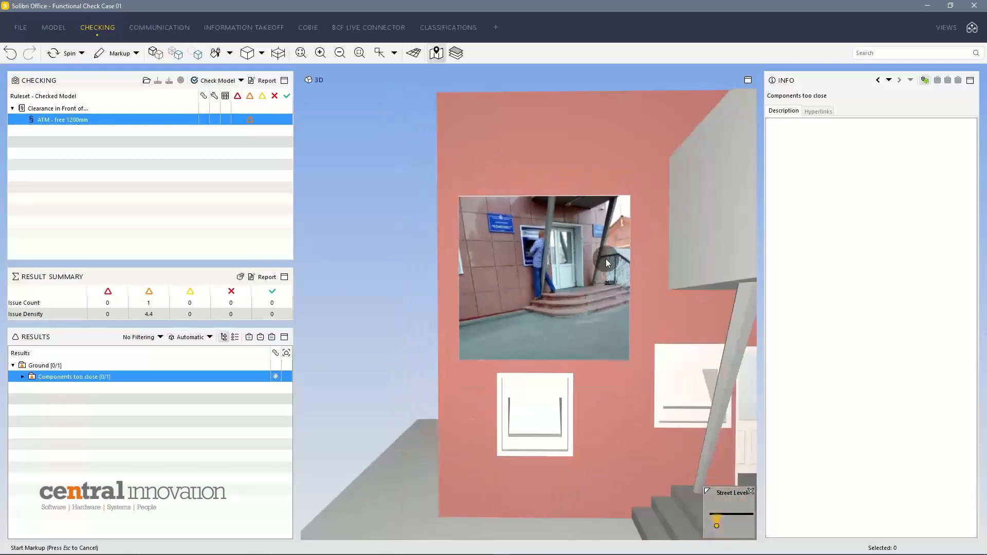
{"action": "left_click_drag", "start_coordinate": [606, 262], "coordinate": [548, 205]}
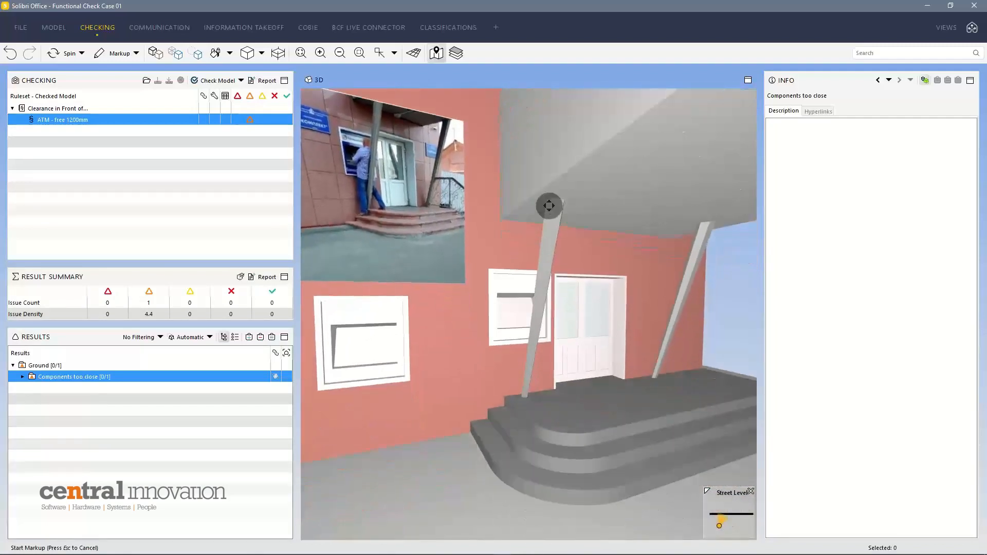
{"action": "left_click", "coordinate": [523, 289]}
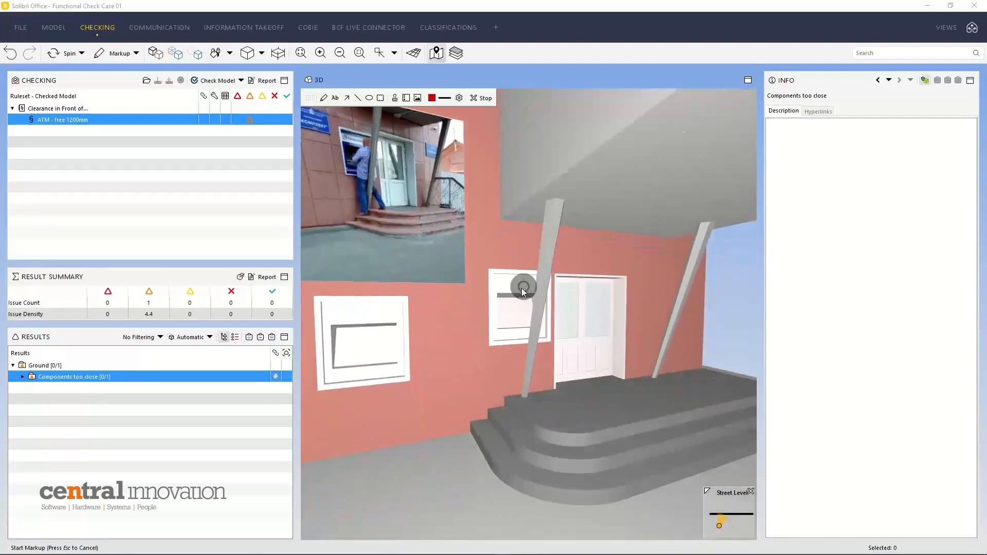
{"action": "left_click", "coordinate": [464, 96]}
{"action": "left_click", "coordinate": [611, 161]}
{"action": "left_click", "coordinate": [484, 99]}
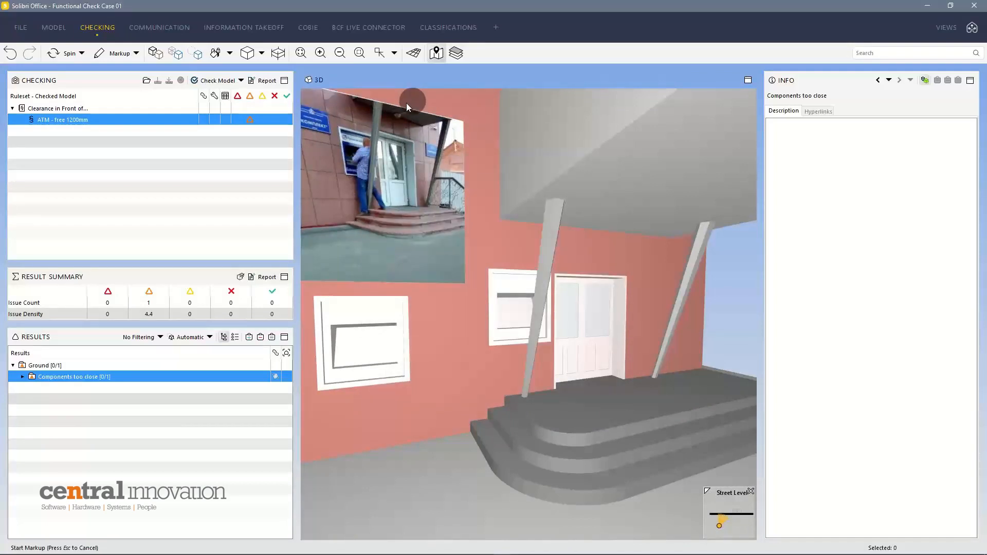
{"action": "key", "text": "Escape"}
Inspect the identification properties of the ATM beside the entrance, the brick wall and the double door
{"action": "left_click", "coordinate": [522, 298]}
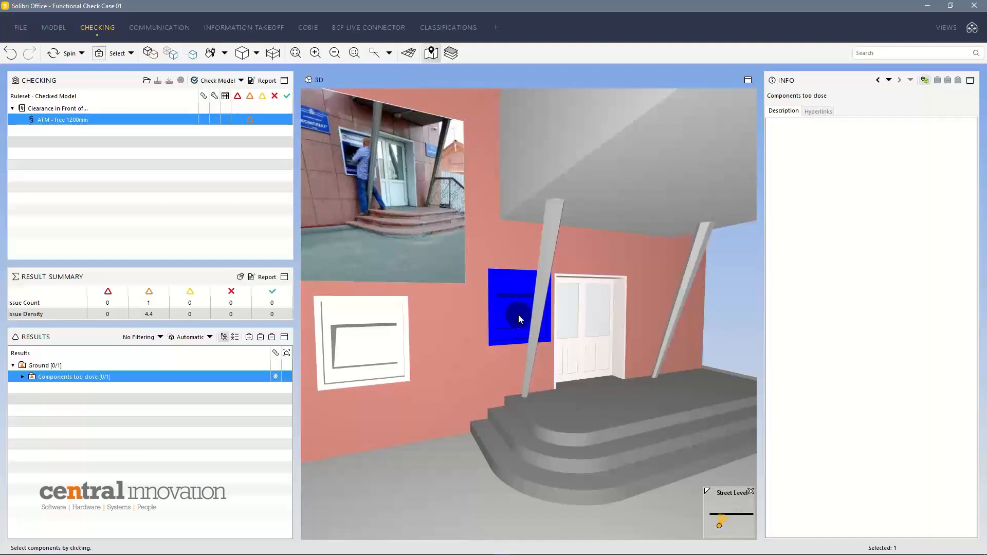
{"action": "key", "text": "i"}
{"action": "left_click", "coordinate": [510, 287]}
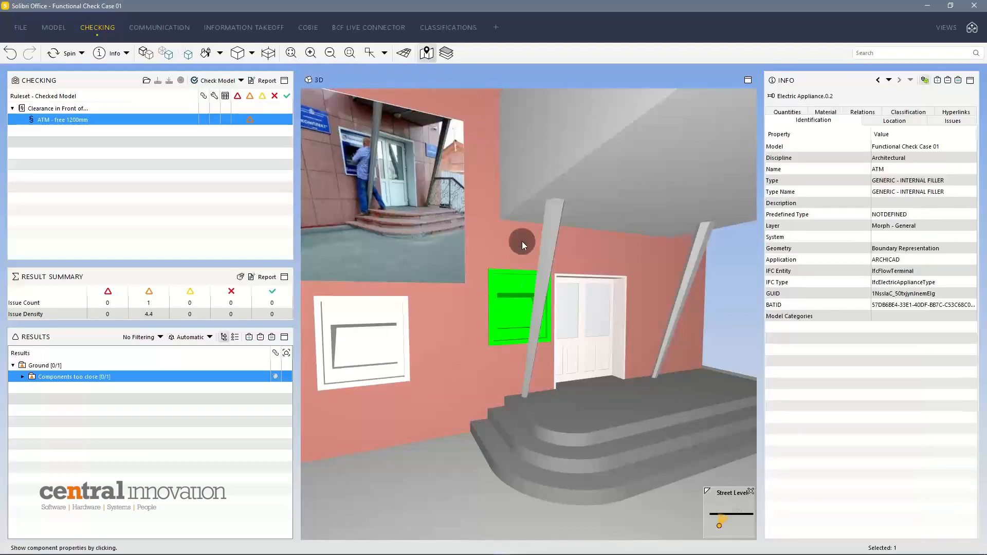
{"action": "left_click", "coordinate": [522, 242]}
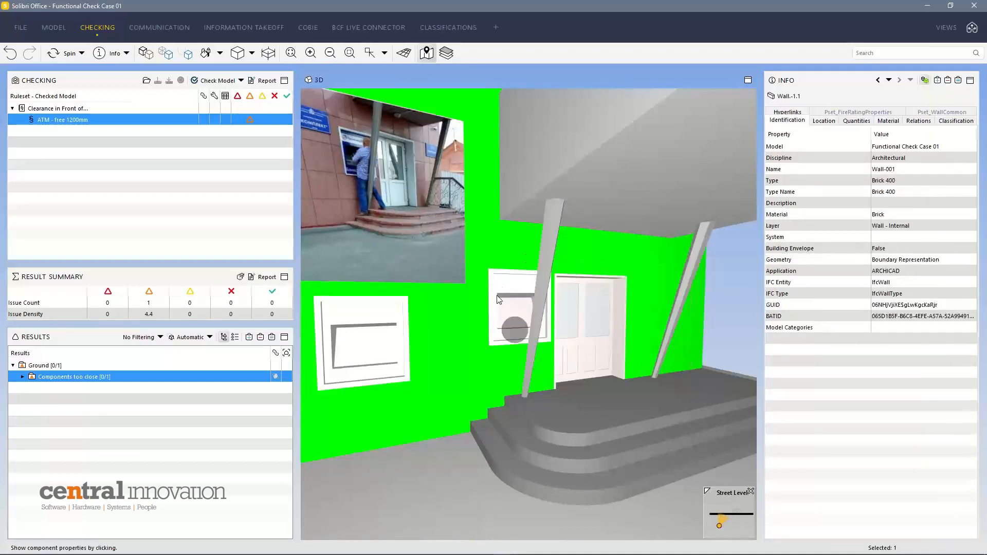
{"action": "left_click", "coordinate": [609, 317]}
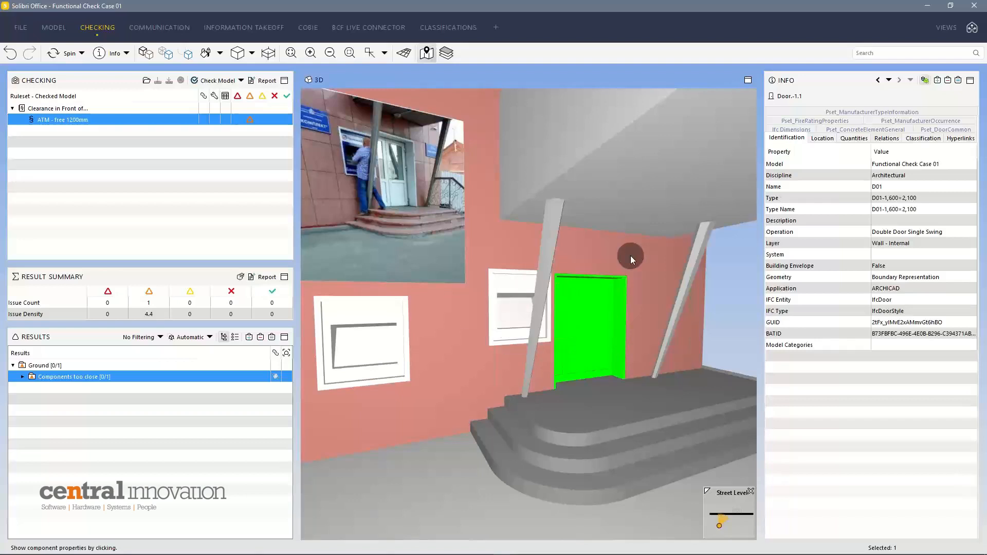
{"action": "left_click", "coordinate": [526, 284]}
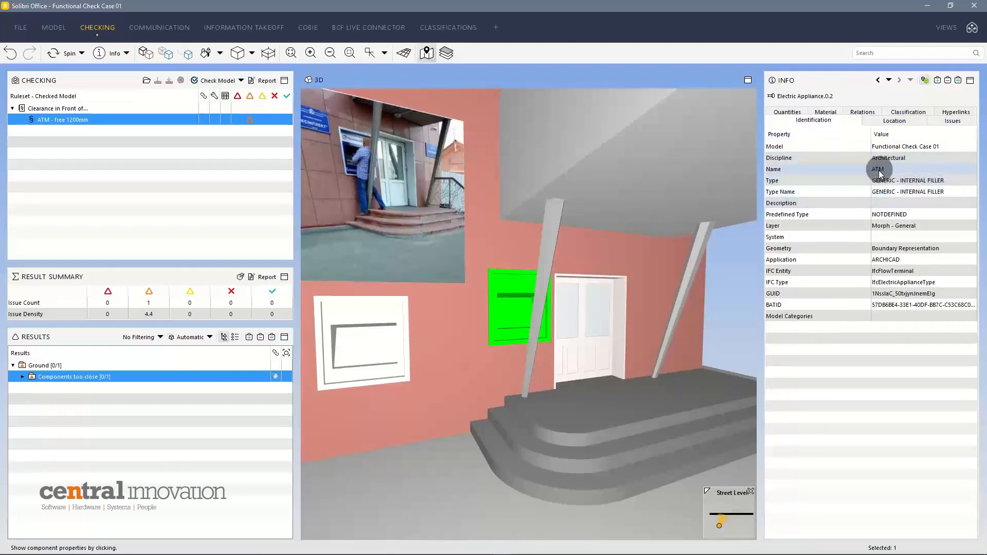
Inspect the identification properties of the sloping steel column, the entrance steps, the ground slab and the canopy slab
{"action": "left_click", "coordinate": [562, 240]}
{"action": "left_click", "coordinate": [699, 238]}
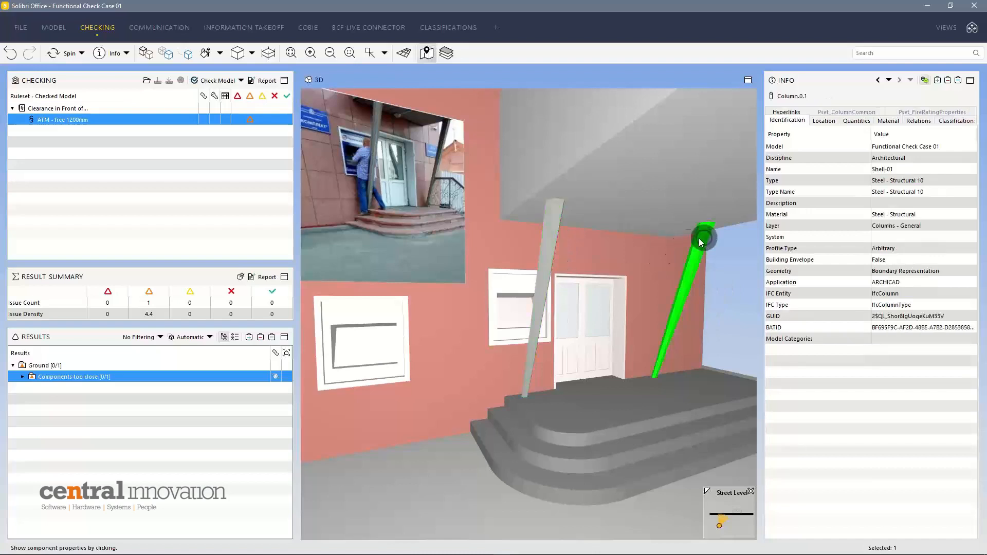
{"action": "left_click", "coordinate": [626, 270]}
{"action": "left_click", "coordinate": [545, 410]}
{"action": "left_click", "coordinate": [465, 511]}
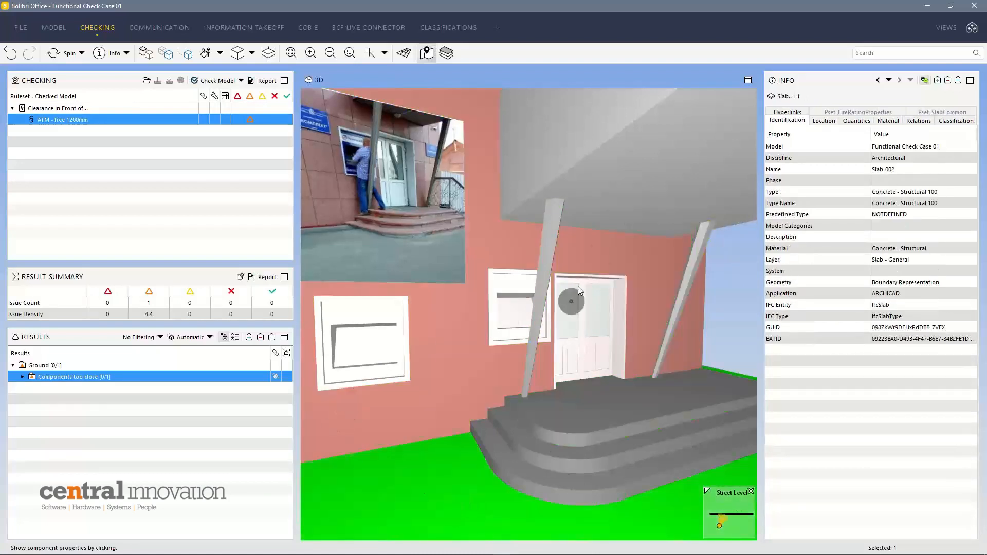
{"action": "left_click", "coordinate": [630, 196]}
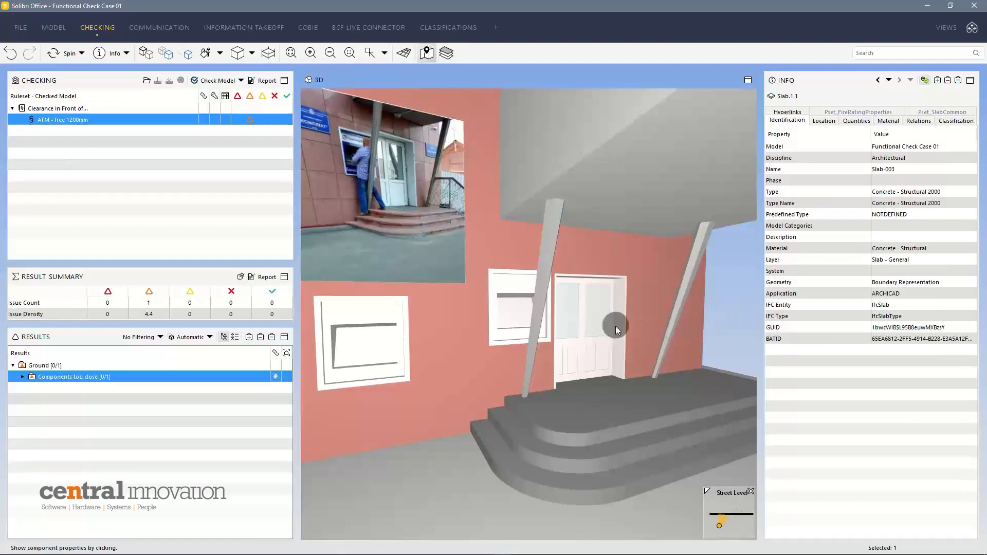
Open the parameters of the ATM - free 1200mm rule and widen the Component column of its source components
{"action": "left_click_drag", "start_coordinate": [578, 340], "coordinate": [565, 326]}
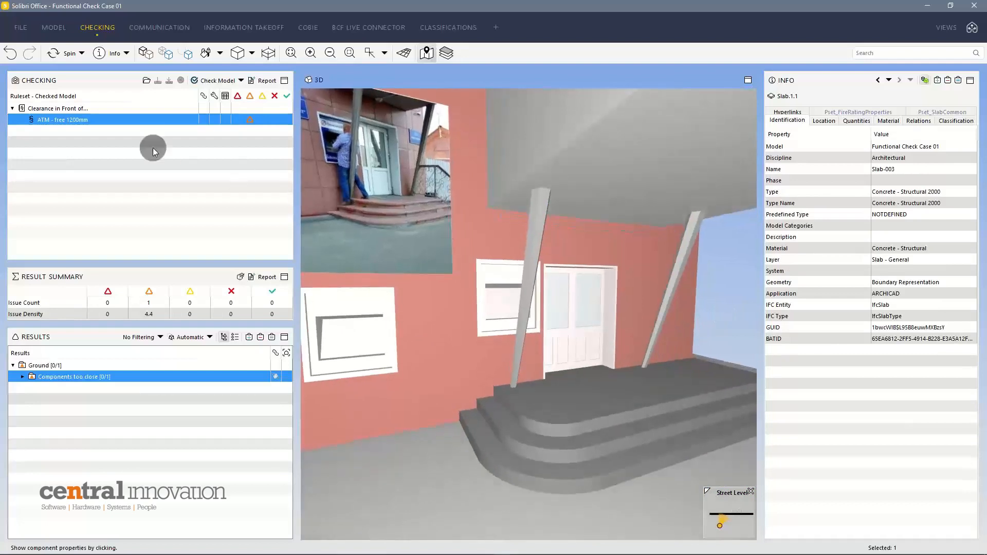
{"action": "right_click", "coordinate": [140, 119]}
{"action": "left_click", "coordinate": [171, 153]}
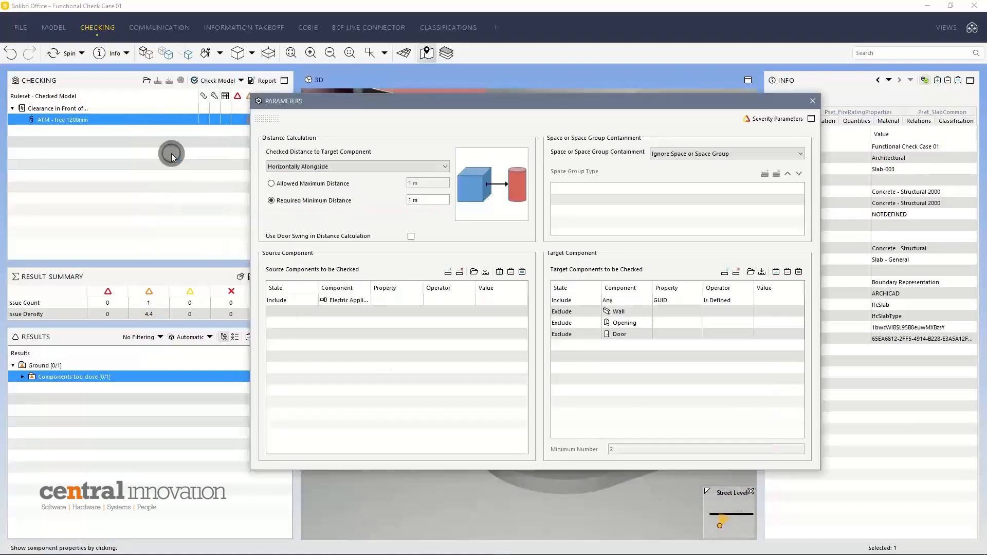
{"action": "left_click_drag", "start_coordinate": [473, 104], "coordinate": [473, 61]}
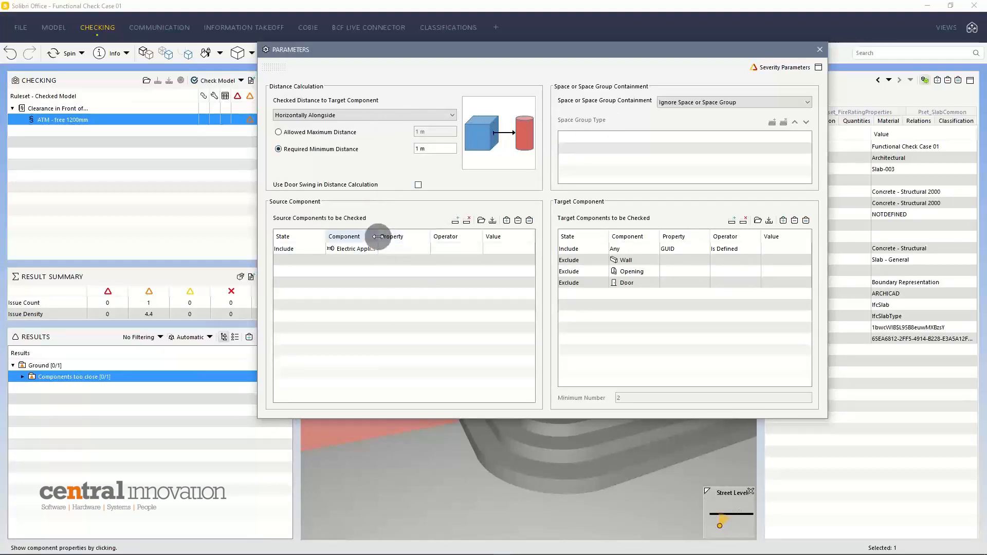
{"action": "left_click_drag", "start_coordinate": [378, 236], "coordinate": [408, 235]}
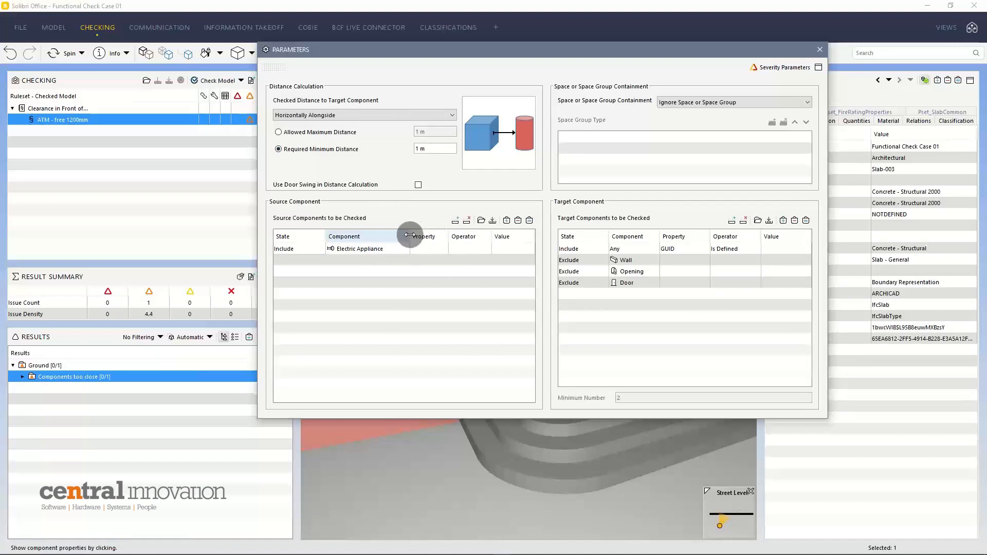
{"action": "left_click", "coordinate": [408, 246]}
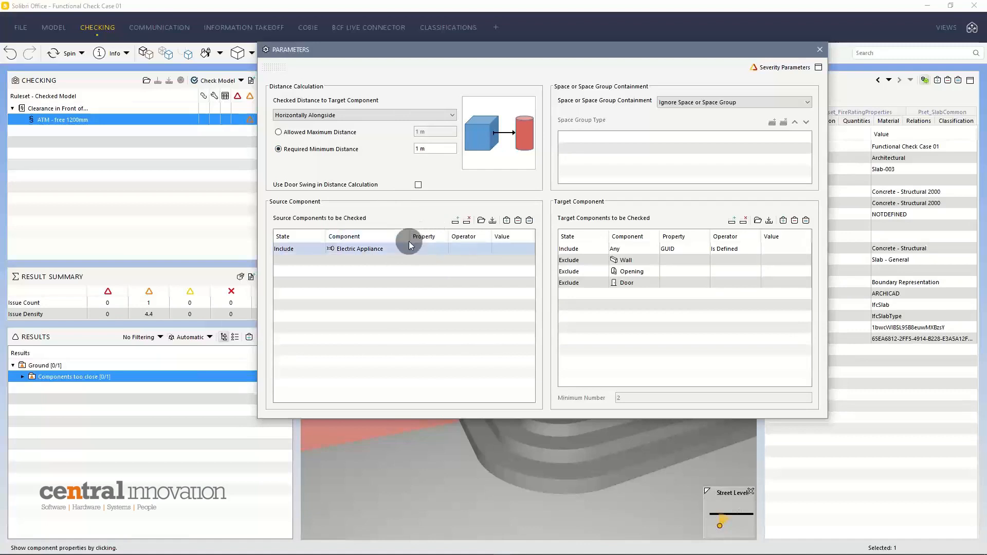
Set the property of the Electric Appliance source component filter to Name from the Identification group
{"action": "double_click", "coordinate": [443, 250]}
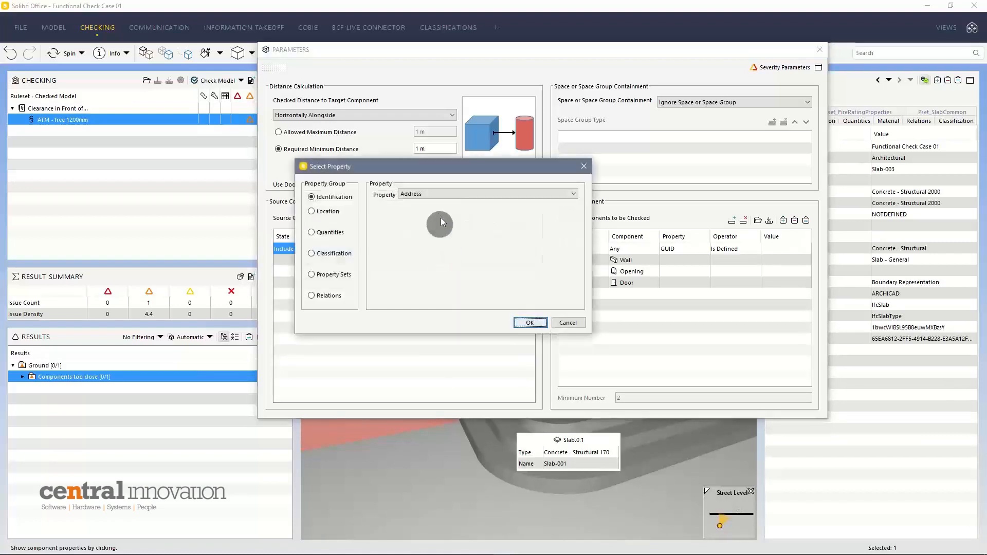
{"action": "left_click", "coordinate": [450, 194]}
{"action": "scroll", "coordinate": [447, 216], "scroll_direction": "down", "scroll_amount": 3}
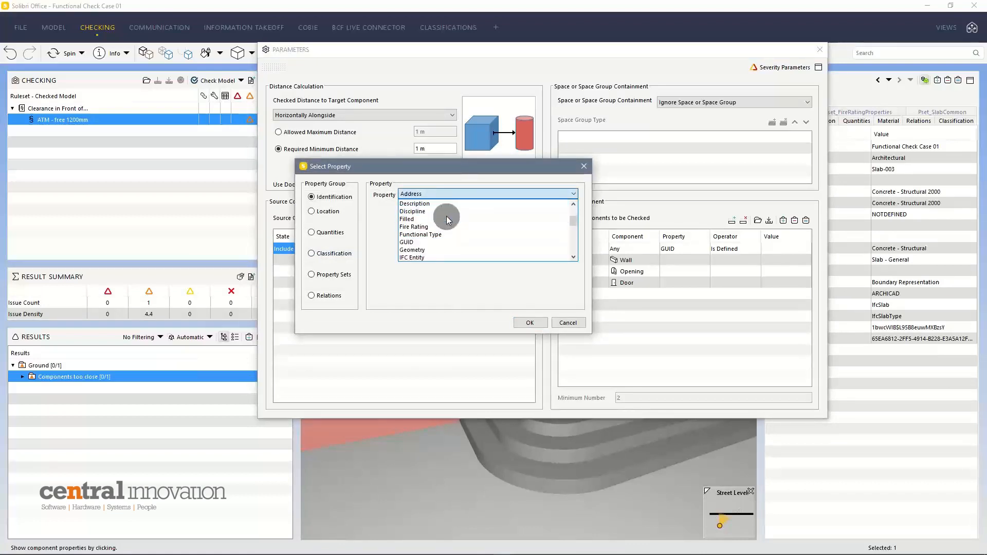
{"action": "scroll", "coordinate": [446, 223], "scroll_direction": "down", "scroll_amount": 3}
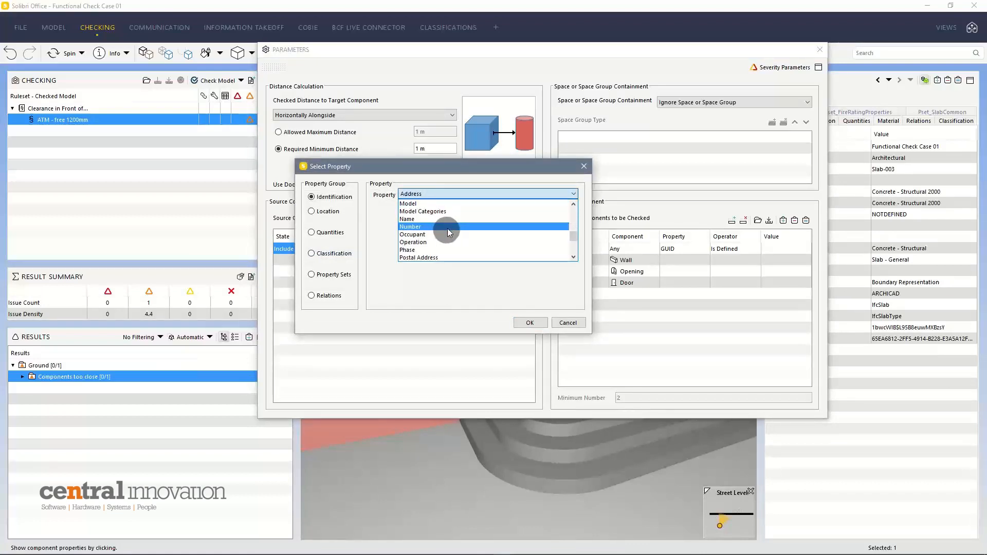
{"action": "left_click", "coordinate": [452, 218]}
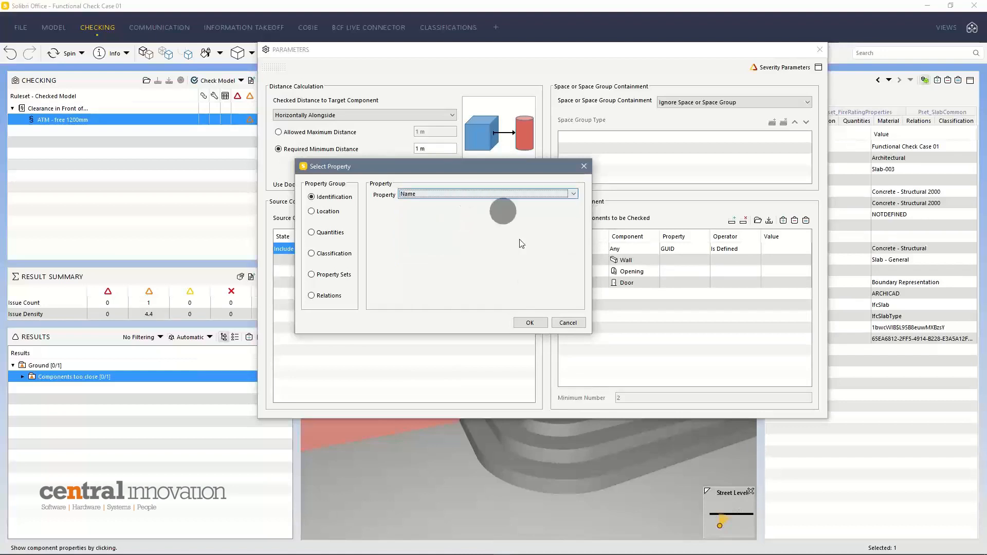
{"action": "left_click", "coordinate": [539, 325]}
Restrict the Electric Appliance source filter with the operator One Of and the value ATM
{"action": "left_click", "coordinate": [462, 249]}
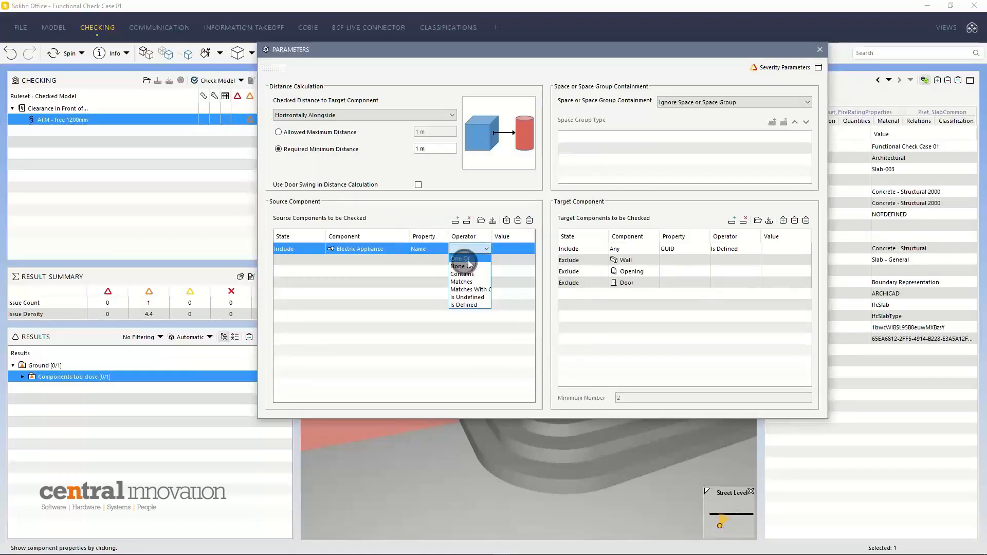
{"action": "left_click", "coordinate": [462, 269]}
{"action": "double_click", "coordinate": [508, 249]}
{"action": "left_click", "coordinate": [583, 214]}
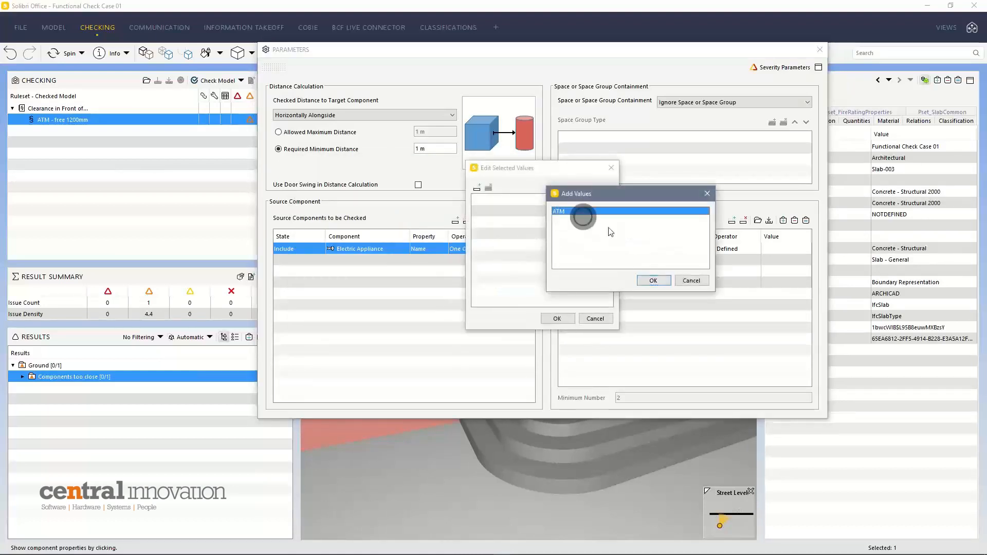
{"action": "left_click", "coordinate": [656, 283]}
{"action": "left_click", "coordinate": [557, 318]}
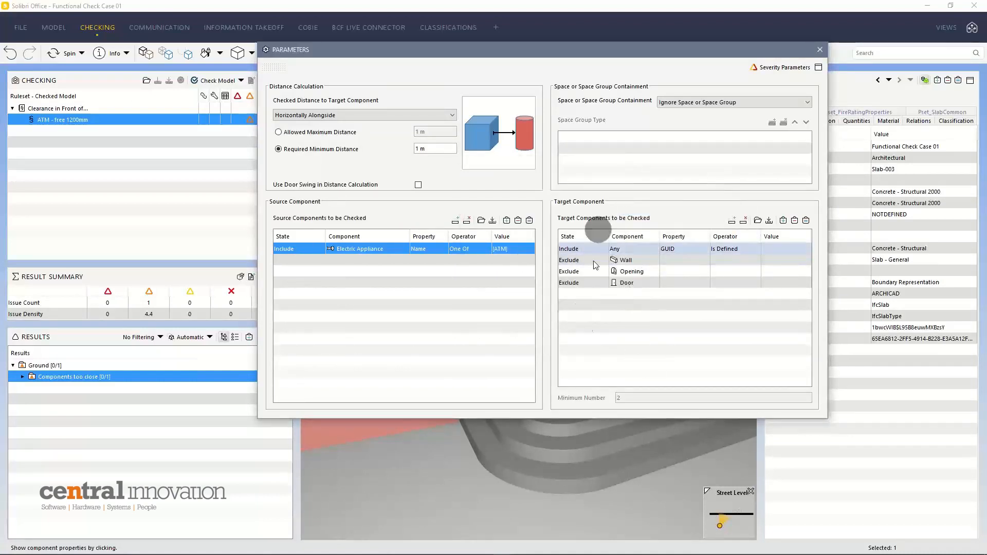
Close the rule parameters, check the model again and display the rule's moderate issue
{"action": "left_click", "coordinate": [820, 49]}
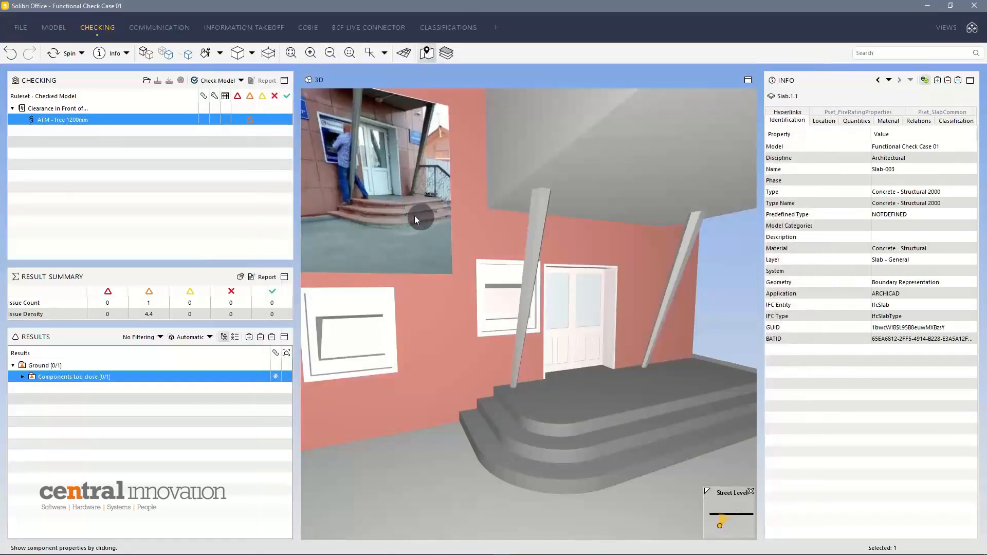
{"action": "left_click", "coordinate": [208, 81]}
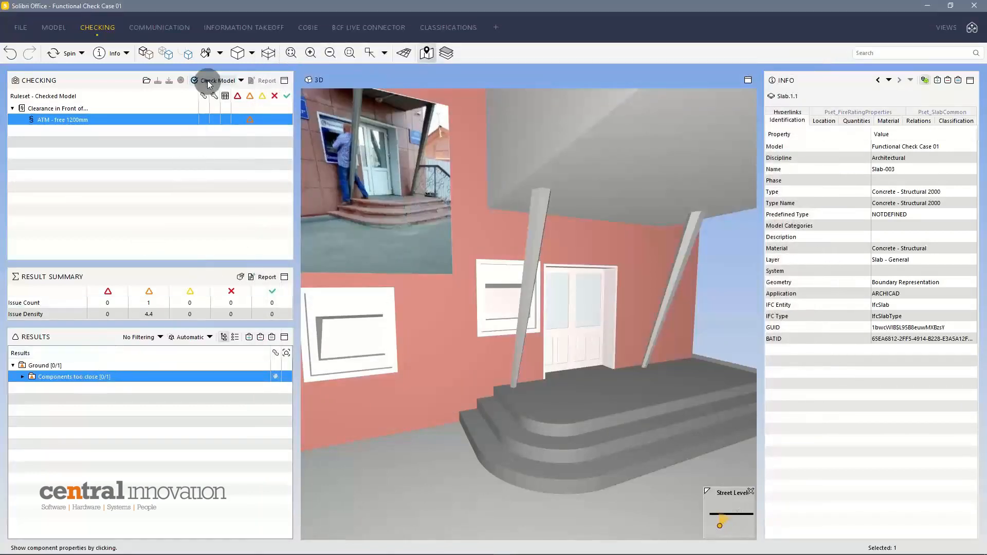
{"action": "left_click", "coordinate": [256, 119]}
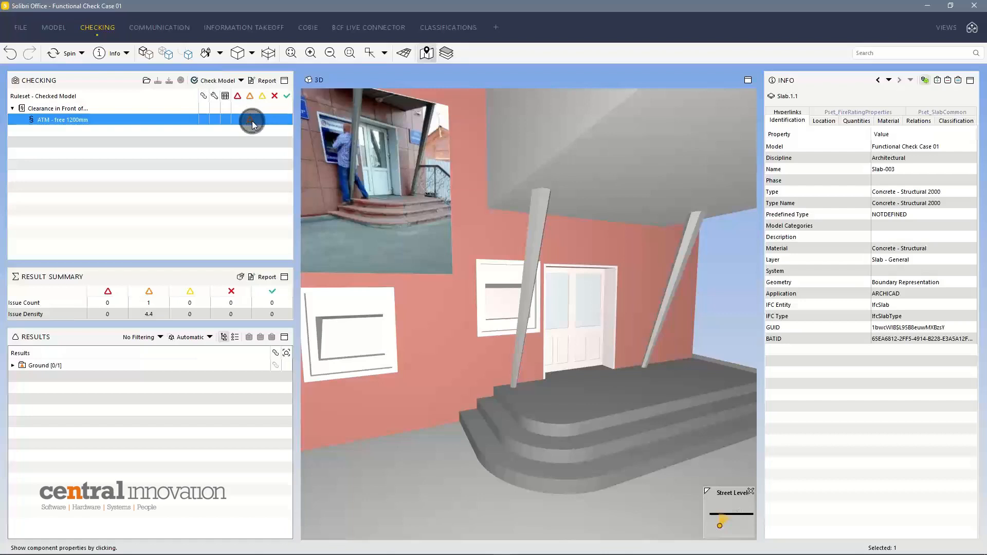
Show the Ground issue Components too close in 3D, examine the distance between ATM and column, and list its components
{"action": "left_click", "coordinate": [21, 365]}
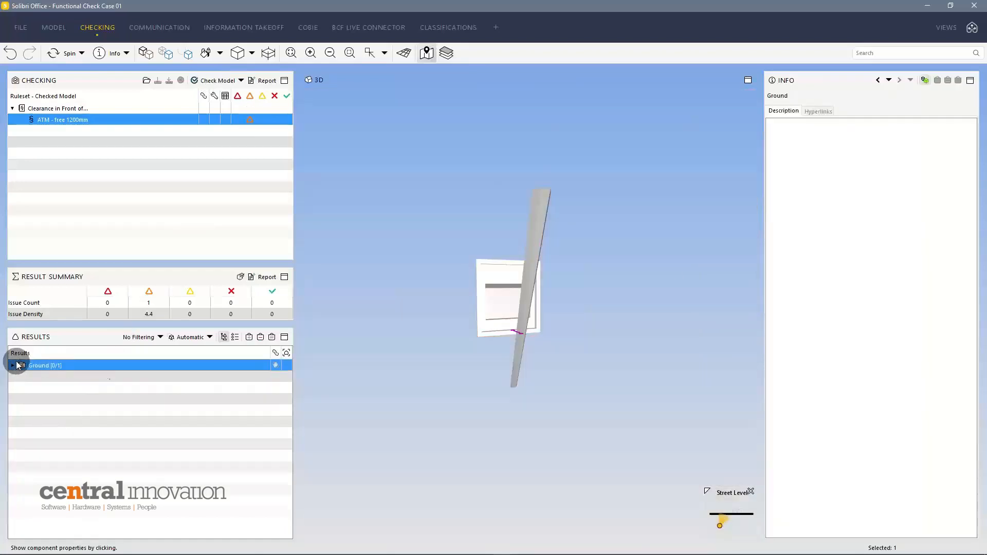
{"action": "left_click", "coordinate": [12, 365]}
{"action": "left_click", "coordinate": [72, 377]}
{"action": "left_click_drag", "start_coordinate": [523, 312], "coordinate": [487, 302]}
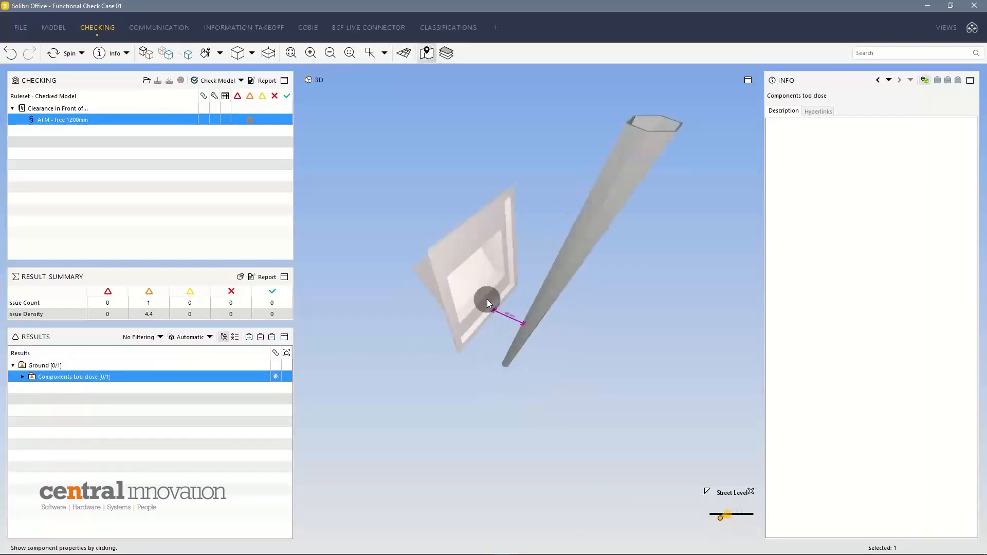
{"action": "scroll", "coordinate": [487, 299], "scroll_direction": "up", "scroll_amount": 5}
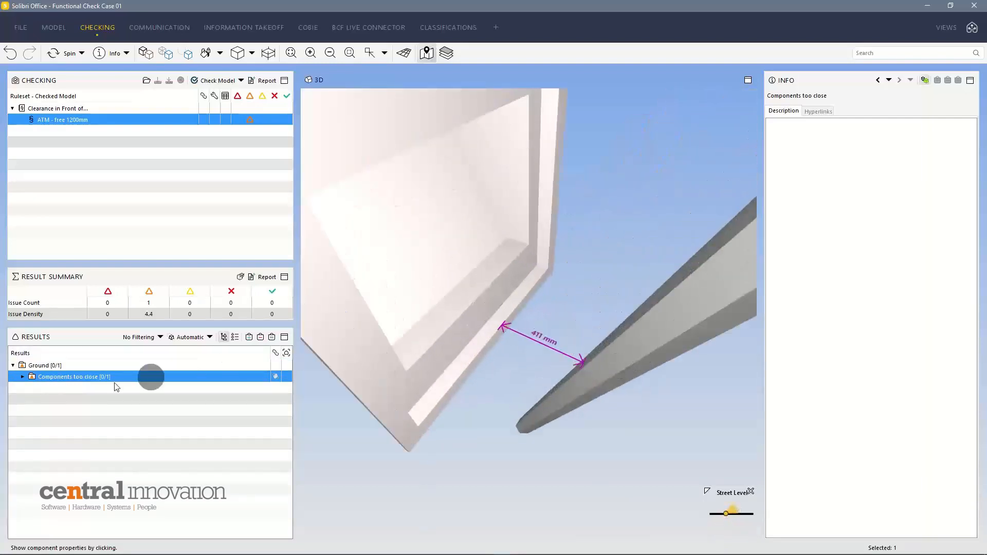
{"action": "left_click", "coordinate": [23, 377]}
{"action": "left_click", "coordinate": [33, 389]}
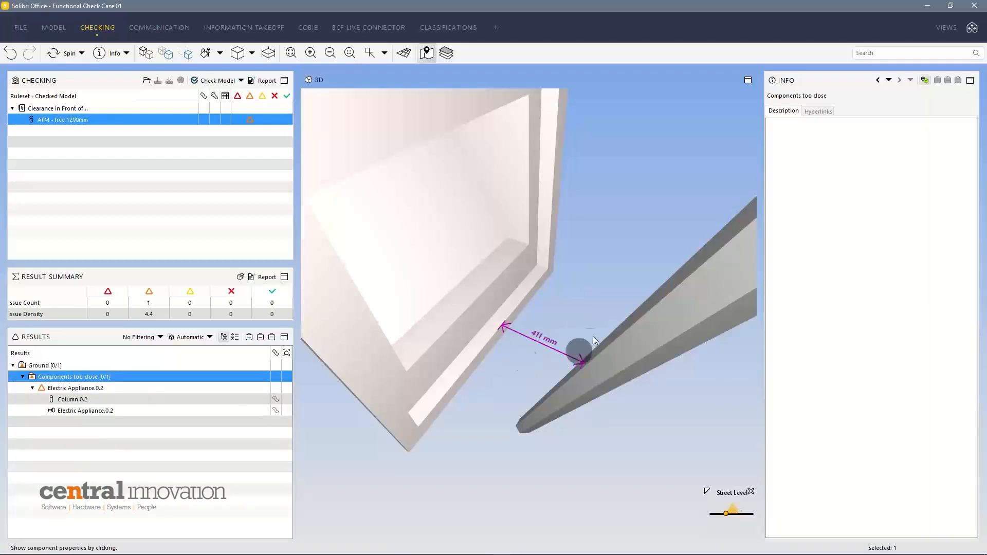
Move the floating window aside and minimise the Solibri Building model to return to the issue in Functional Check Case 01
{"action": "left_click_drag", "start_coordinate": [430, 285], "coordinate": [396, 158]}
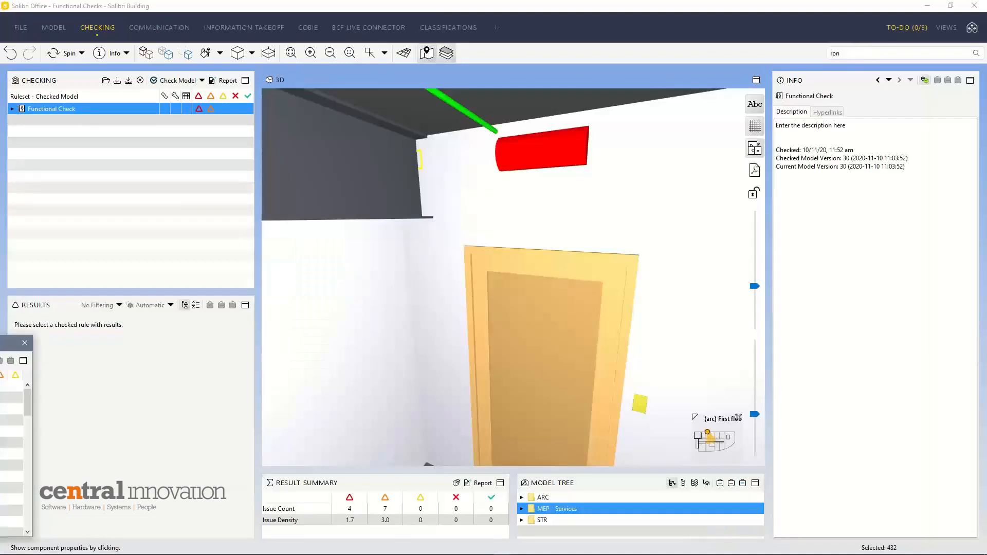
{"action": "left_click_drag", "start_coordinate": [520, 201], "coordinate": [0, 237]}
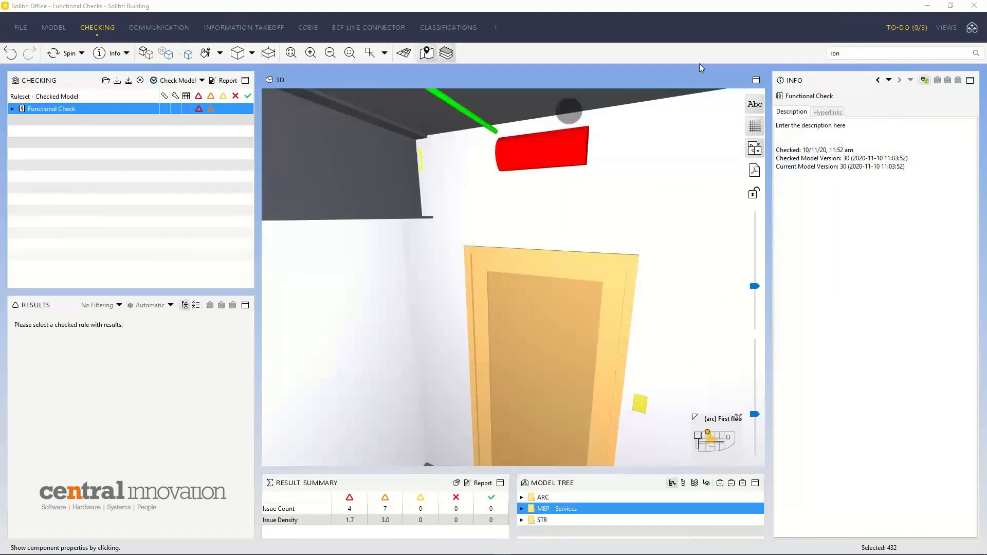
{"action": "left_click", "coordinate": [925, 7]}
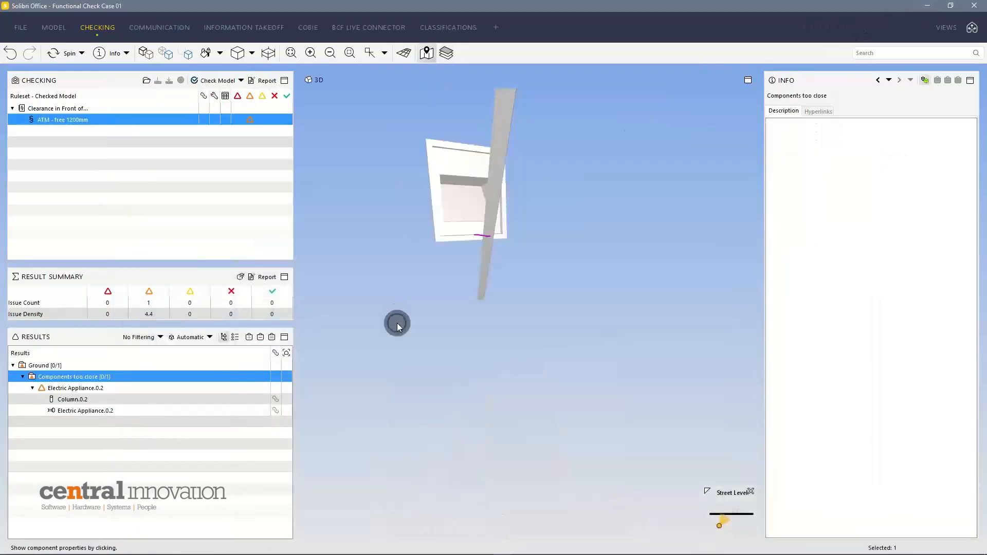
Open the ATM rule's checked components list and show the full model in 3D with the ATM farther from the column selected
{"action": "left_click", "coordinate": [240, 277]}
{"action": "left_click_drag", "start_coordinate": [455, 183], "coordinate": [759, 158]}
{"action": "left_click", "coordinate": [147, 54]}
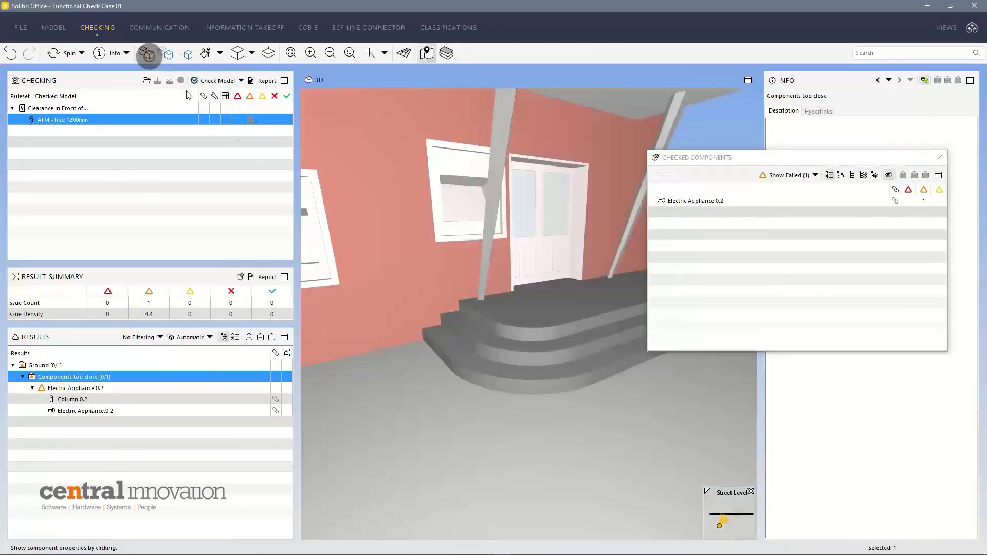
{"action": "left_click", "coordinate": [358, 254]}
{"action": "left_click_drag", "start_coordinate": [359, 254], "coordinate": [401, 263]}
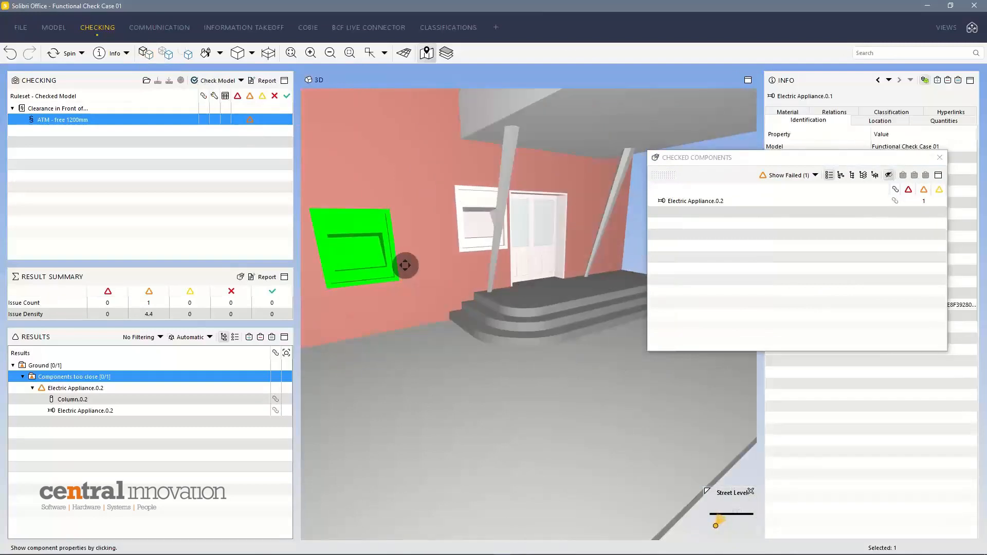
Show the failed electric appliance in 3D, filter the checked components to Show Passed and show the passed appliance
{"action": "left_click", "coordinate": [817, 176]}
{"action": "left_click", "coordinate": [698, 201]}
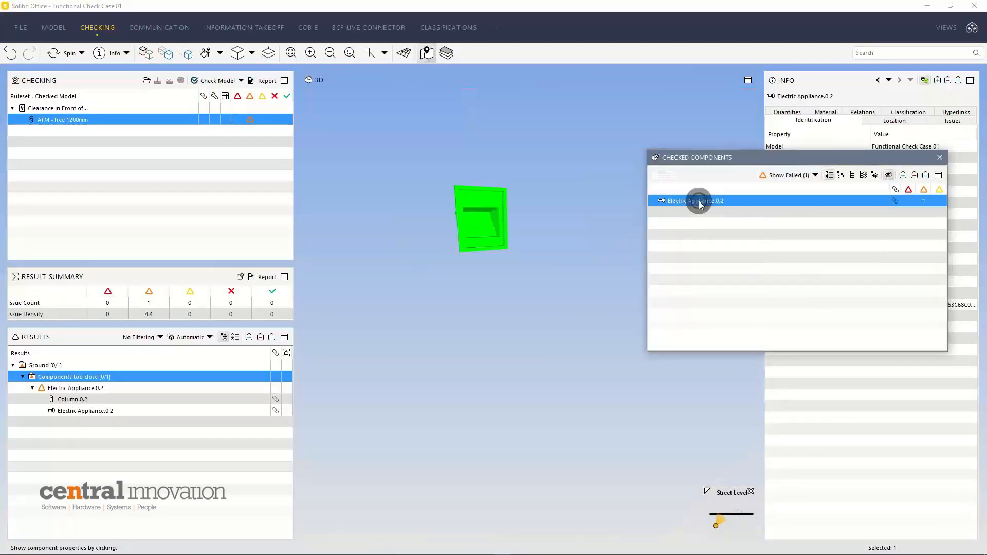
{"action": "left_click", "coordinate": [816, 175]}
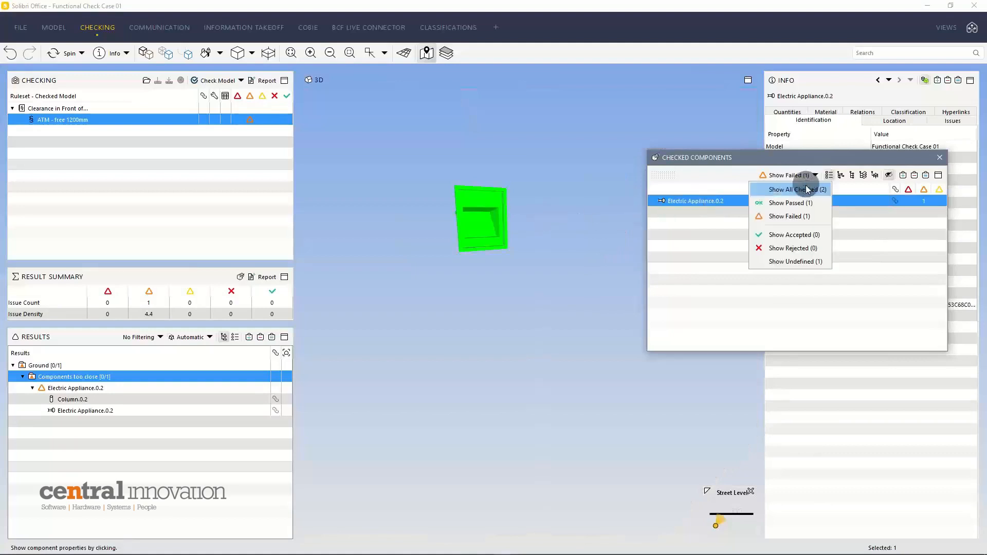
{"action": "left_click", "coordinate": [811, 202]}
{"action": "left_click", "coordinate": [739, 203]}
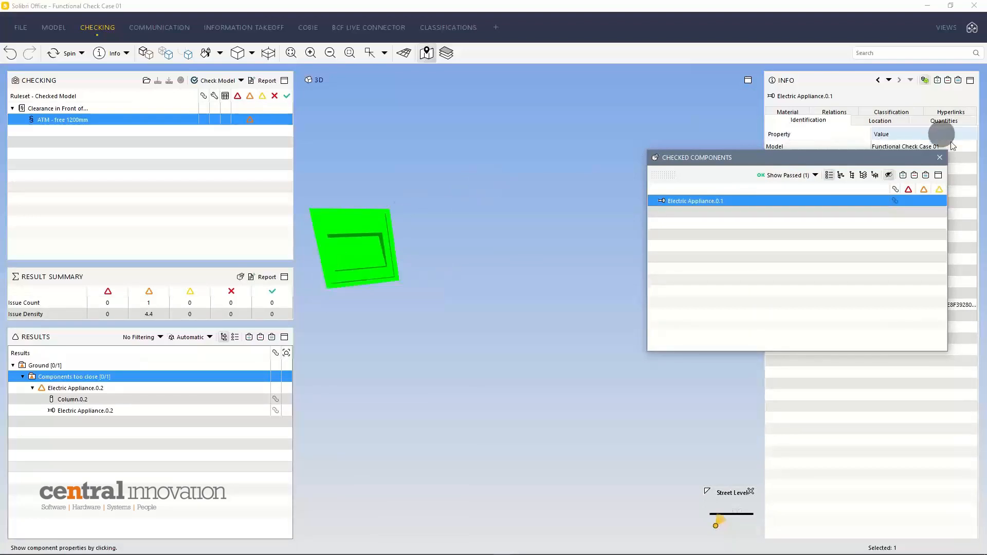
Show the full model in 3D again and close the checked components list to compare both ATMs with the entrance columns
{"action": "left_click", "coordinate": [146, 52]}
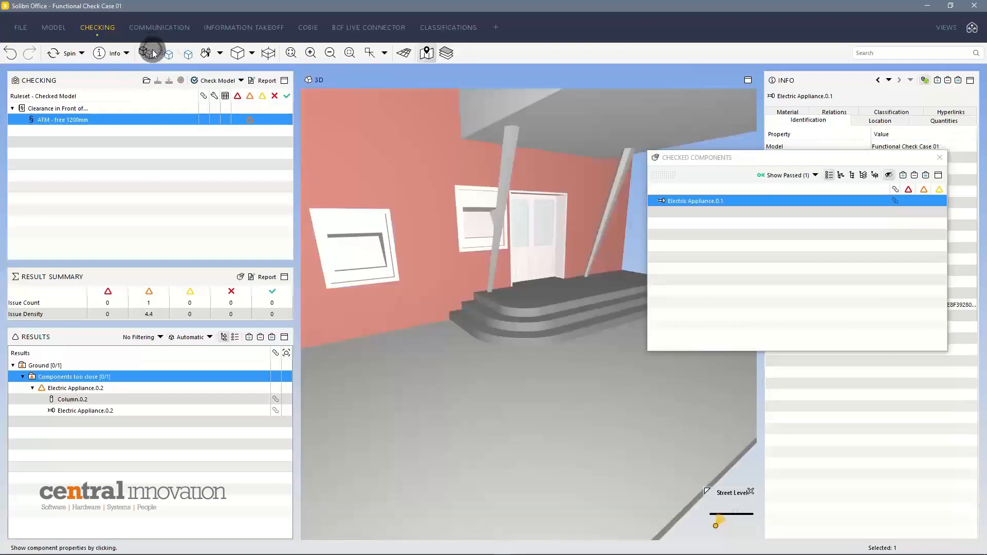
{"action": "left_click_drag", "start_coordinate": [531, 193], "coordinate": [557, 201]}
{"action": "left_click_drag", "start_coordinate": [522, 227], "coordinate": [537, 231]}
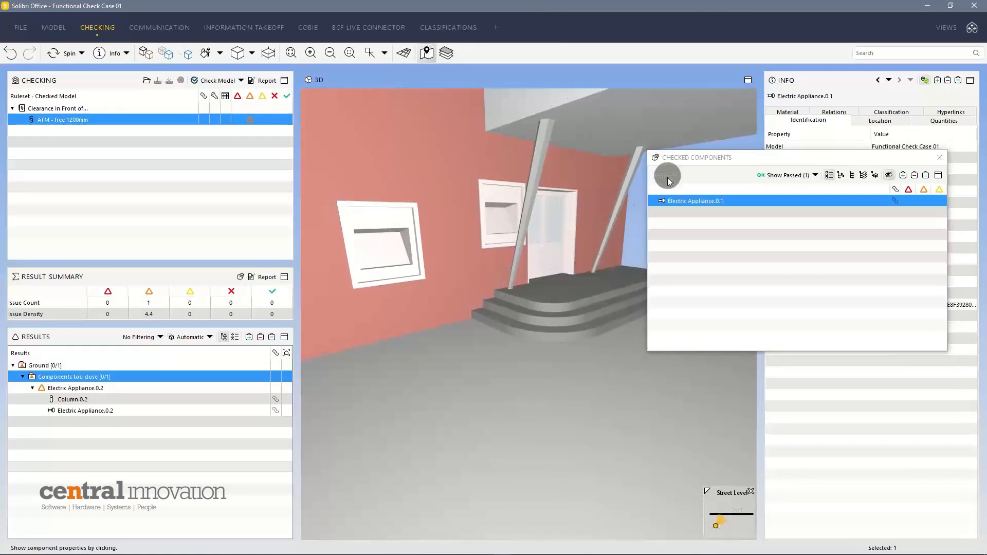
{"action": "left_click_drag", "start_coordinate": [668, 176], "coordinate": [520, 232]}
{"action": "left_click", "coordinate": [940, 157]}
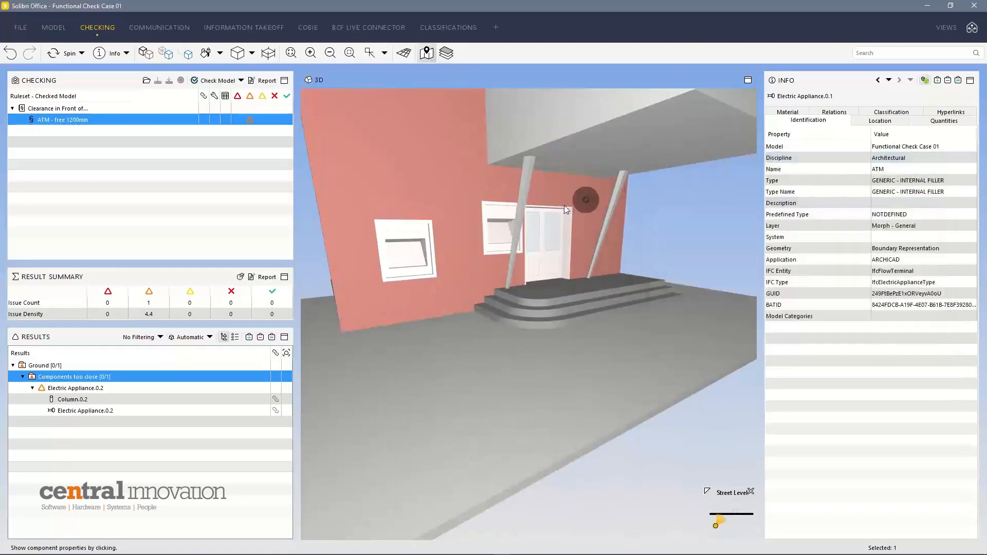
{"action": "mouse_move", "coordinate": [563, 205]}
{"action": "left_mouse_down"}
{"action": "mouse_move", "coordinate": [551, 209]}
{"action": "mouse_move", "coordinate": [575, 234]}
{"action": "mouse_move", "coordinate": [570, 218]}
{"action": "left_mouse_up"}
{"action": "mouse_move", "coordinate": [464, 178]}
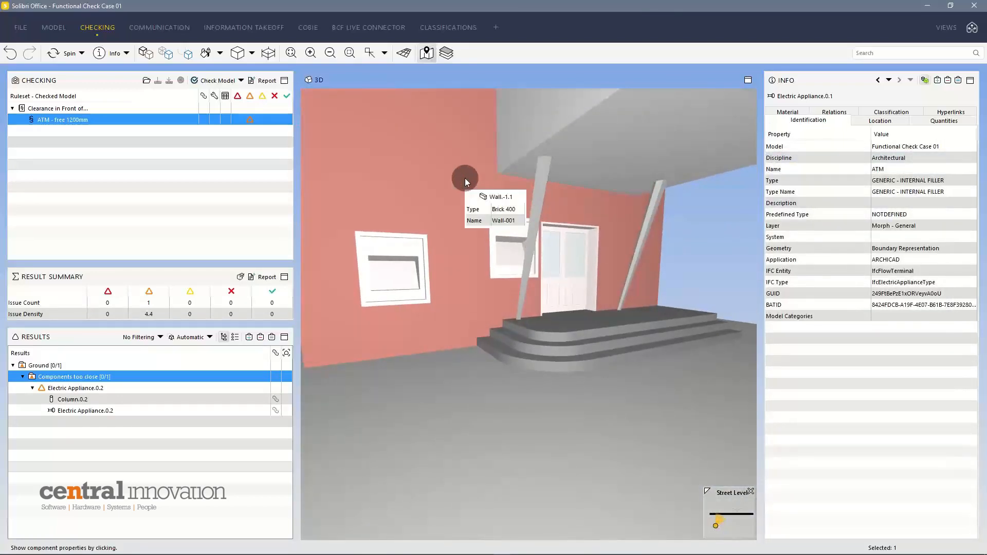